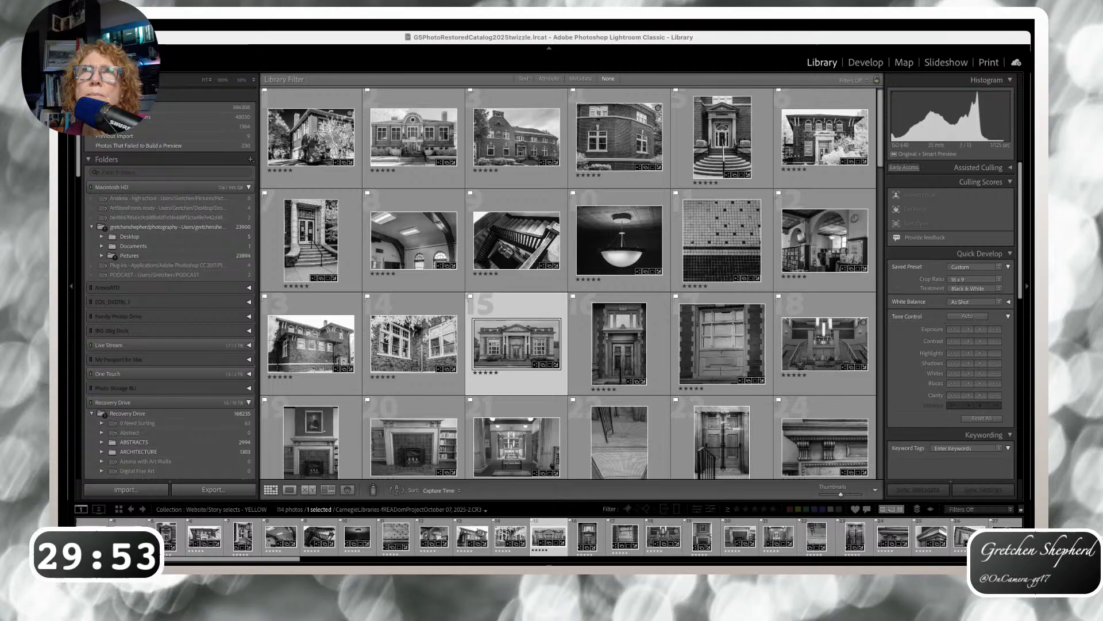
- Look through the thumbnails of the whole black-and-white library photo collection to pick a photo for editing
scroll(569, 284, "down", 1)
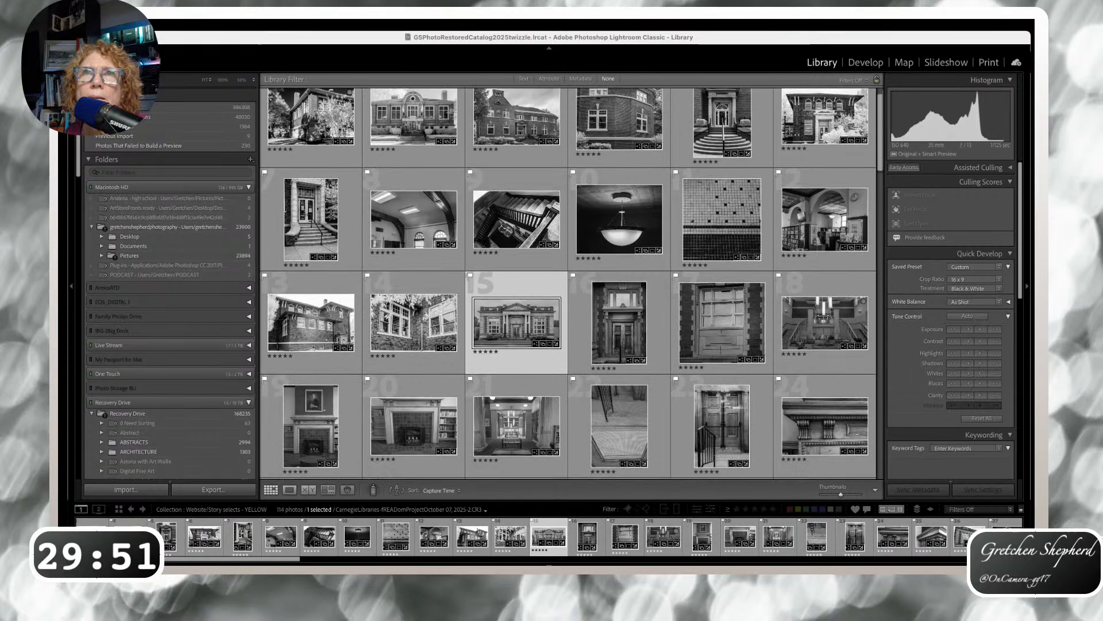
scroll(569, 283, "down", 2)
scroll(568, 283, "down", 3)
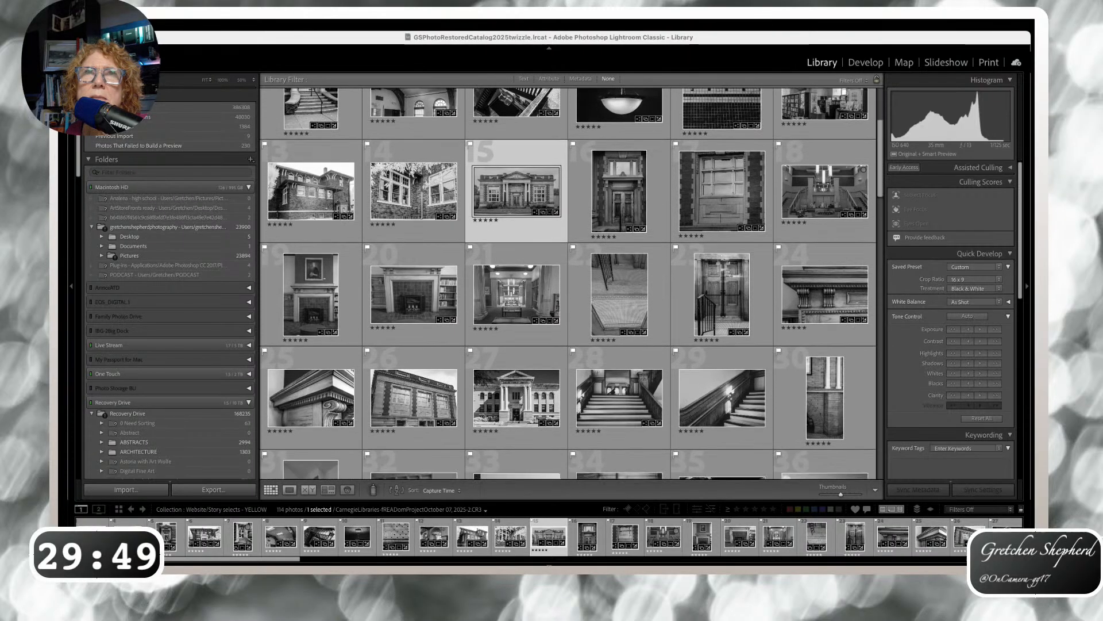
scroll(569, 283, "down", 1)
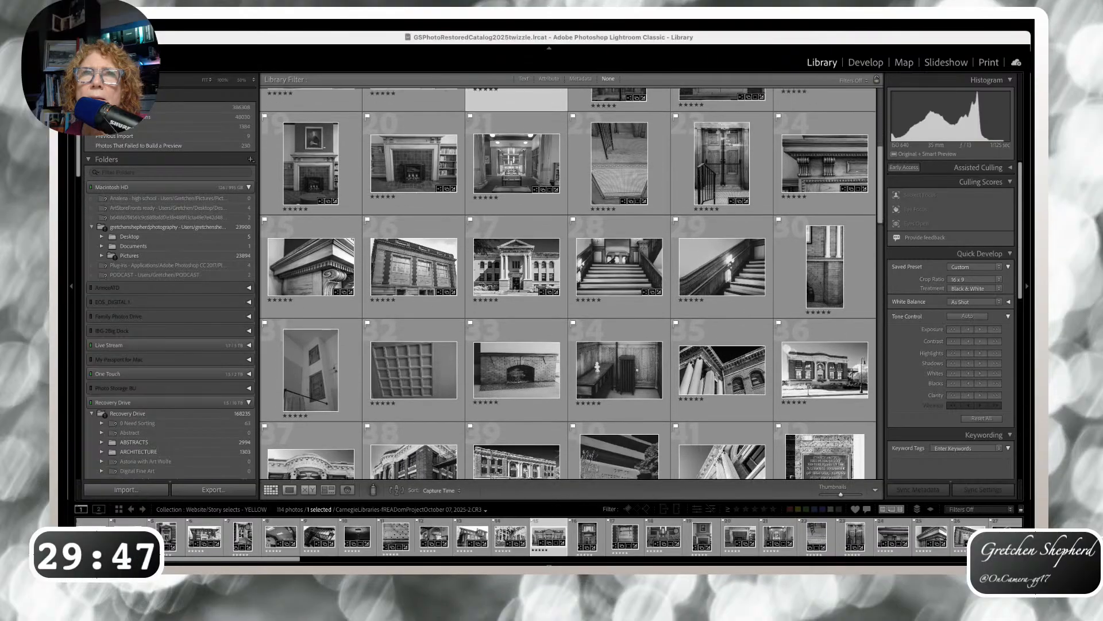
scroll(569, 283, "down", 1)
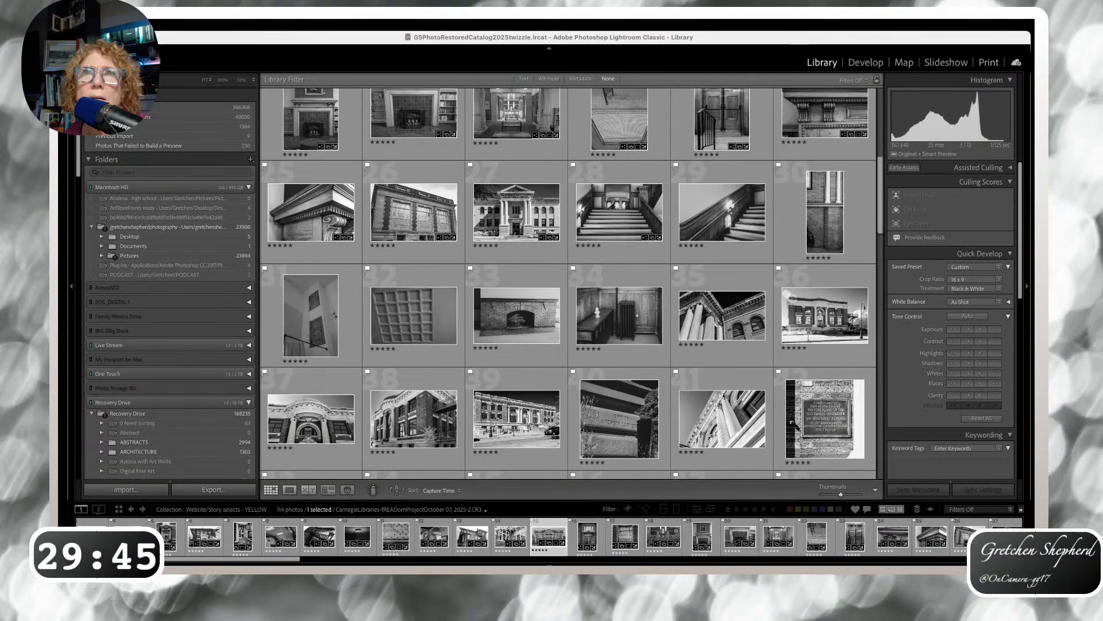
scroll(569, 283, "down", 2)
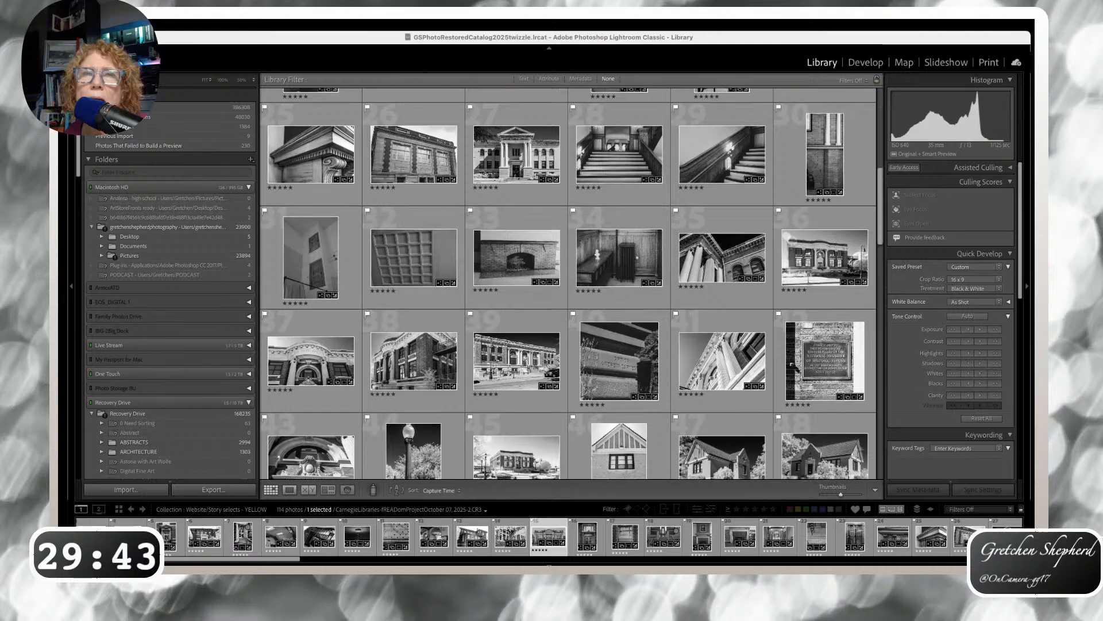
scroll(567, 283, "down", 1)
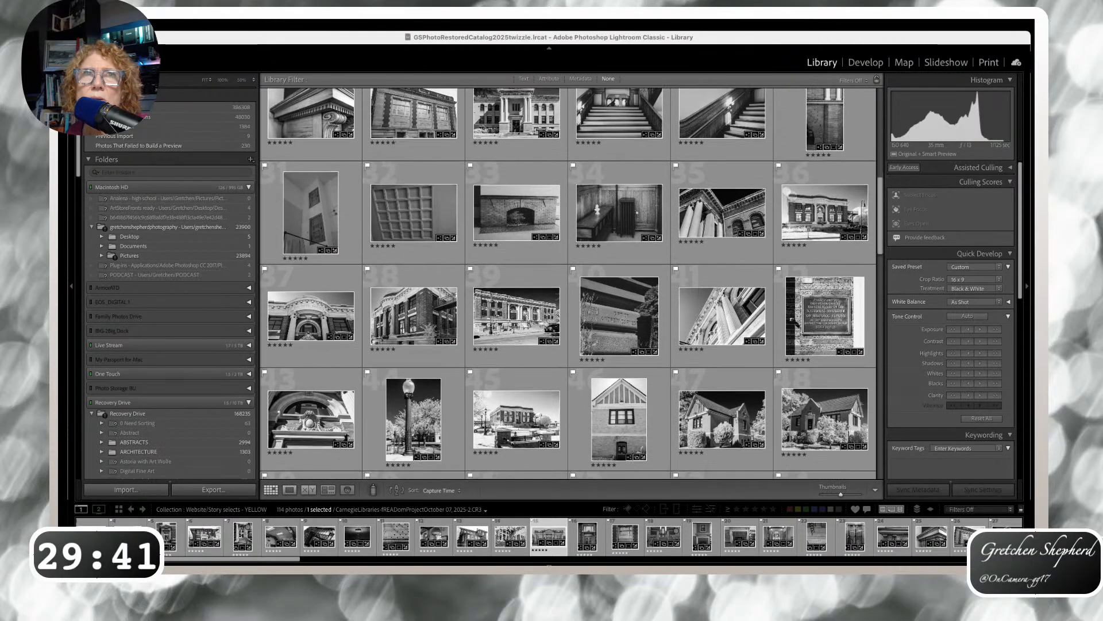
scroll(568, 283, "down", 1)
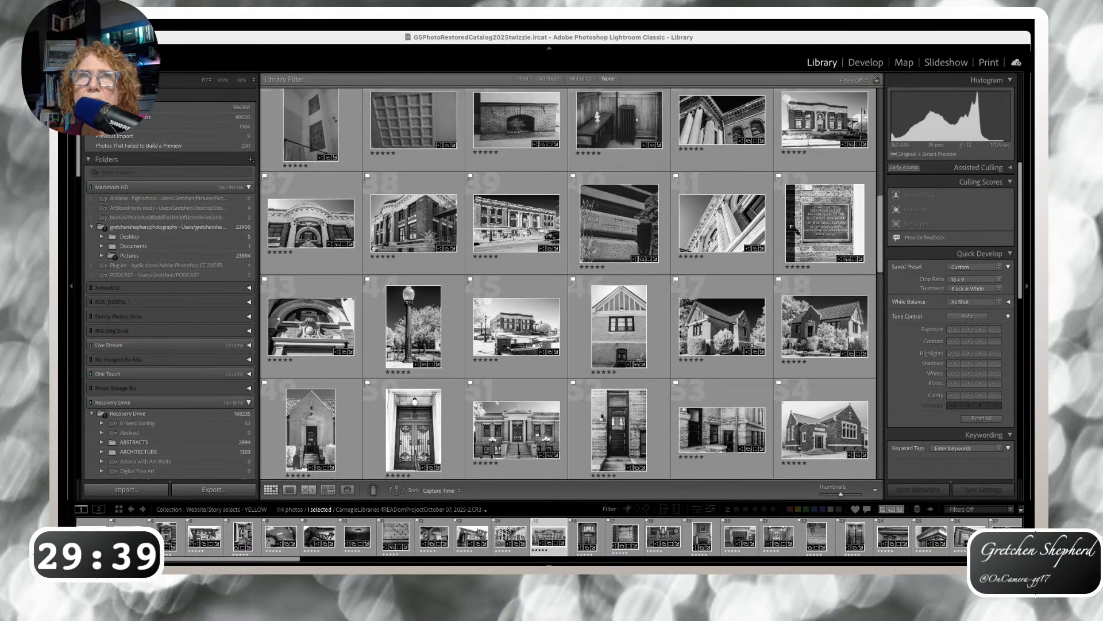
scroll(567, 283, "down", 1)
scroll(568, 283, "down", 1)
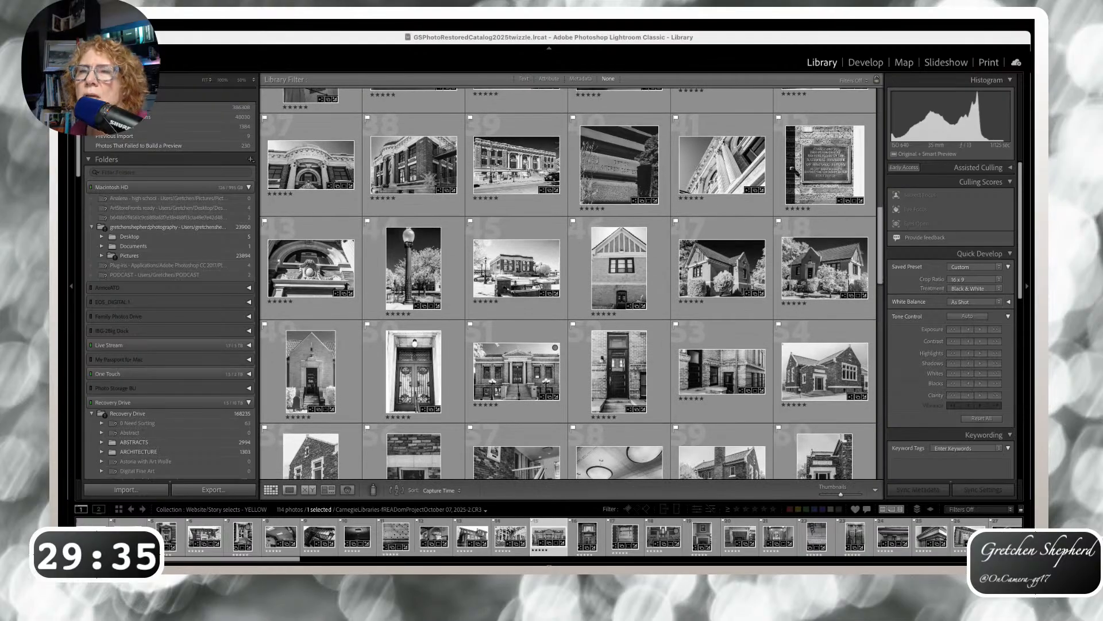
scroll(567, 283, "down", 3)
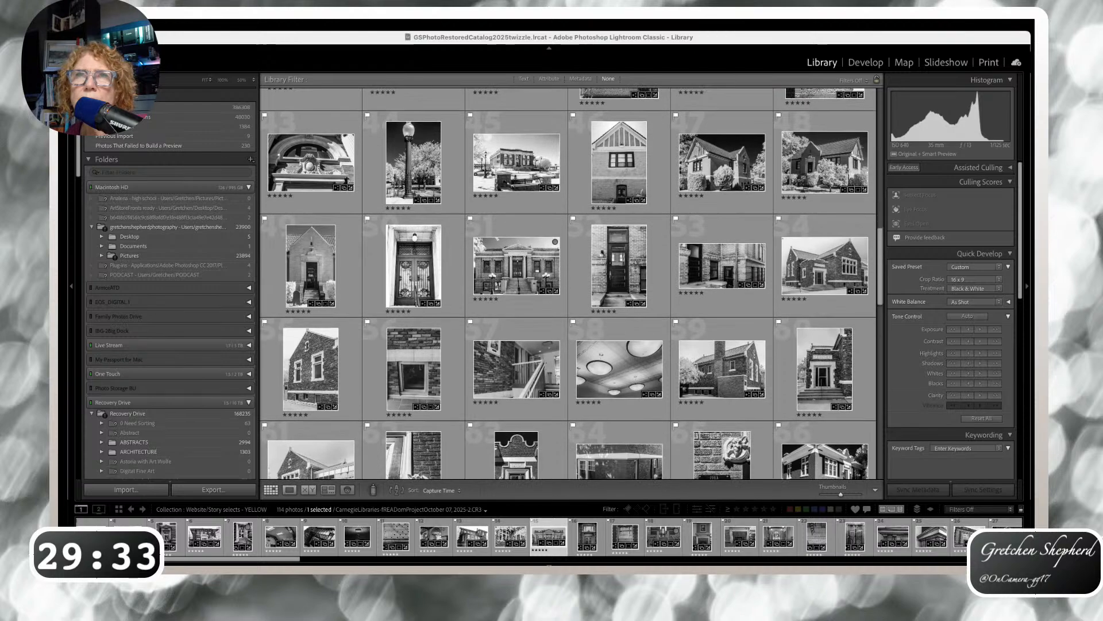
scroll(568, 283, "down", 3)
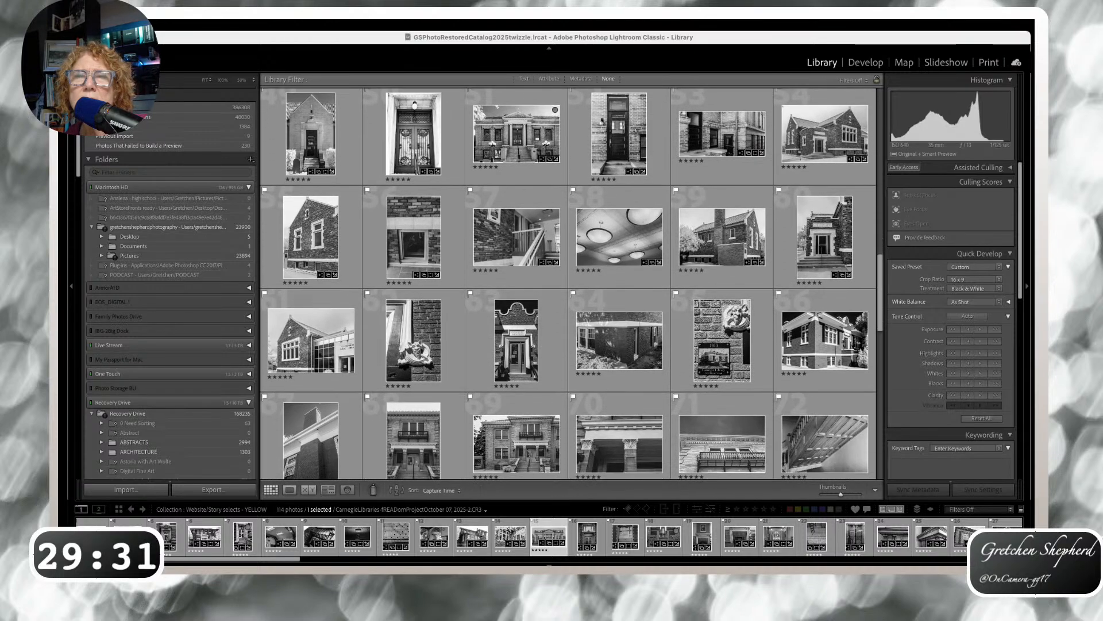
scroll(568, 283, "down", 1)
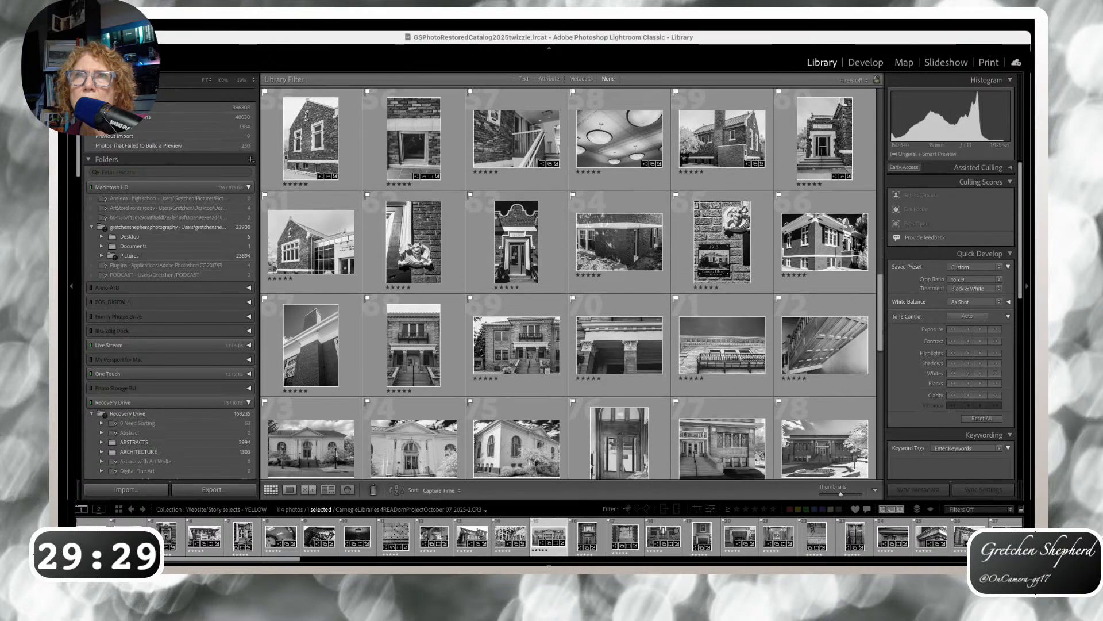
scroll(567, 284, "down", 5)
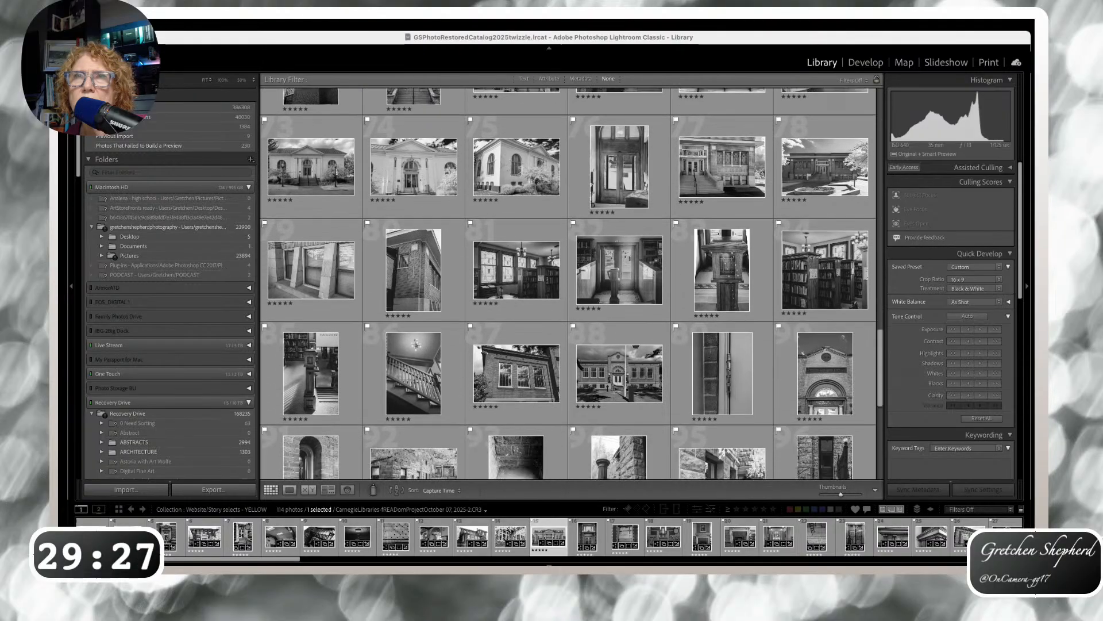
scroll(568, 284, "down", 5)
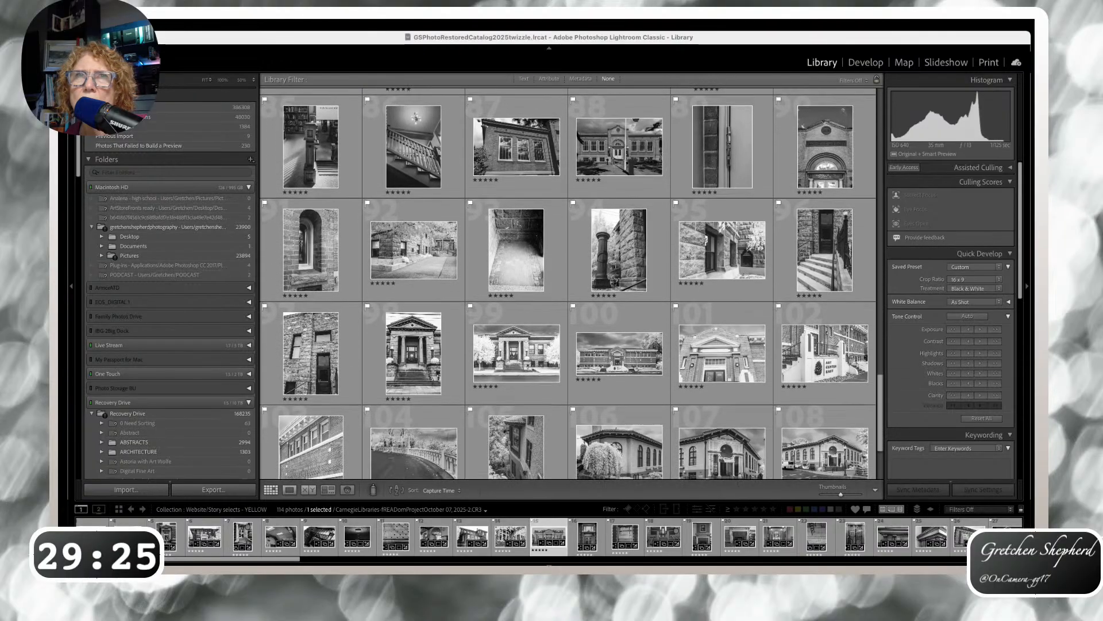
scroll(568, 283, "down", 3)
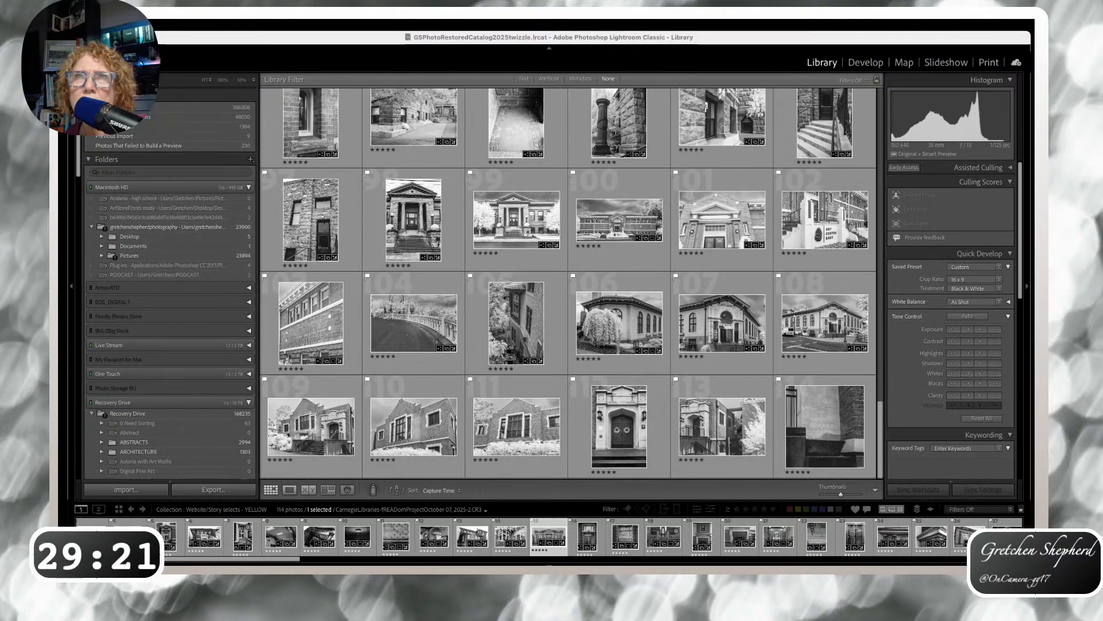
scroll(567, 283, "up", 20)
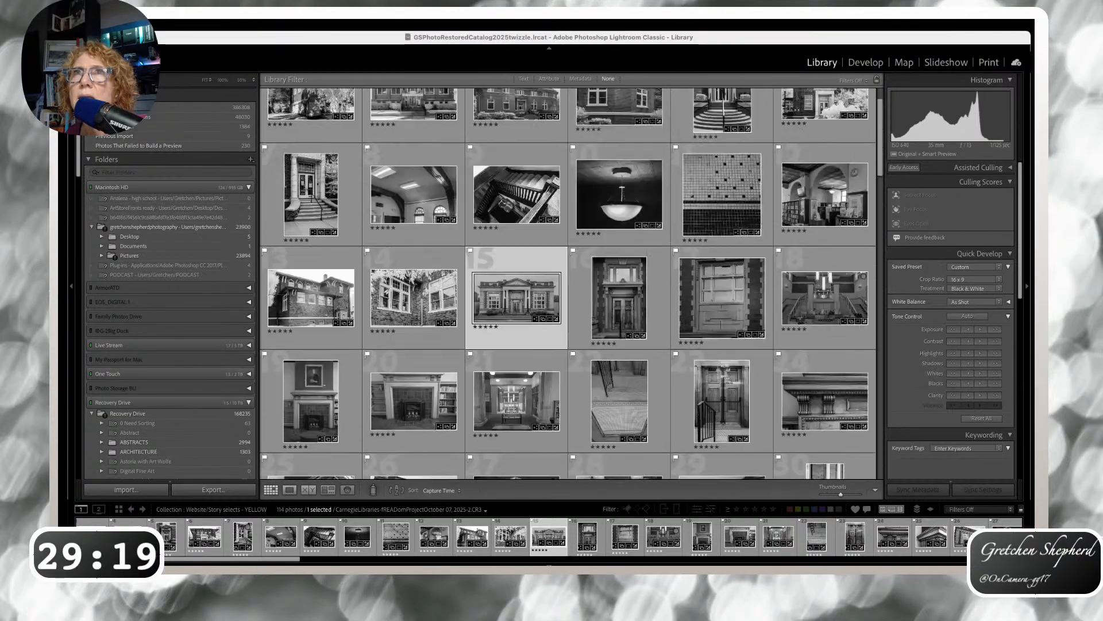
scroll(567, 284, "up", 1)
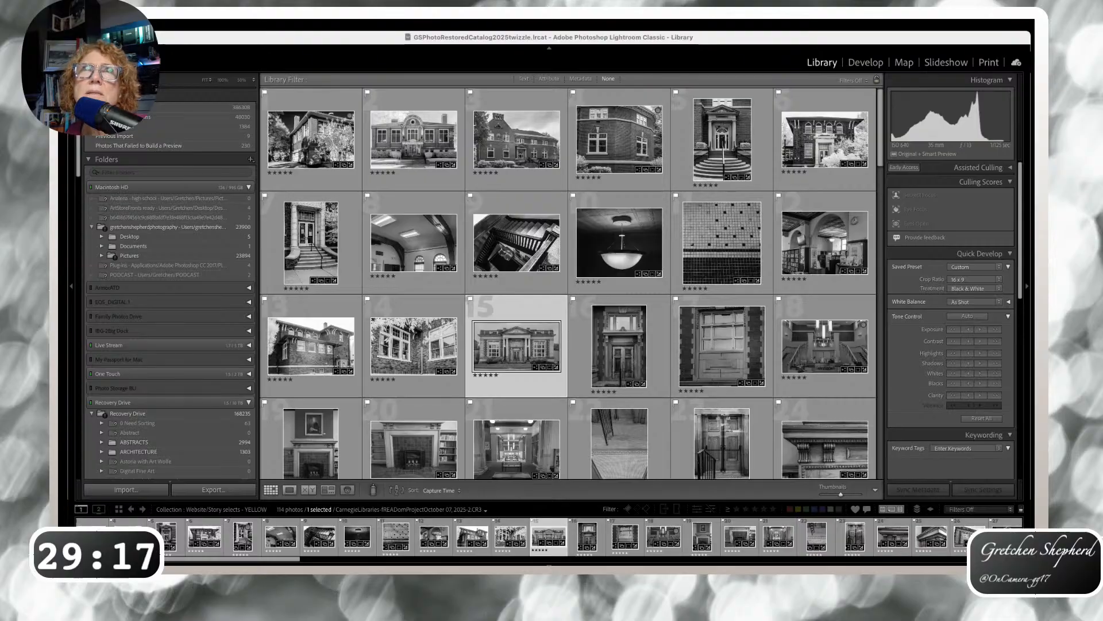
- Open the sixth photo, the brick Branch Library No. 6 facade with bright foliage, for editing in Develop
left_click(835, 138)
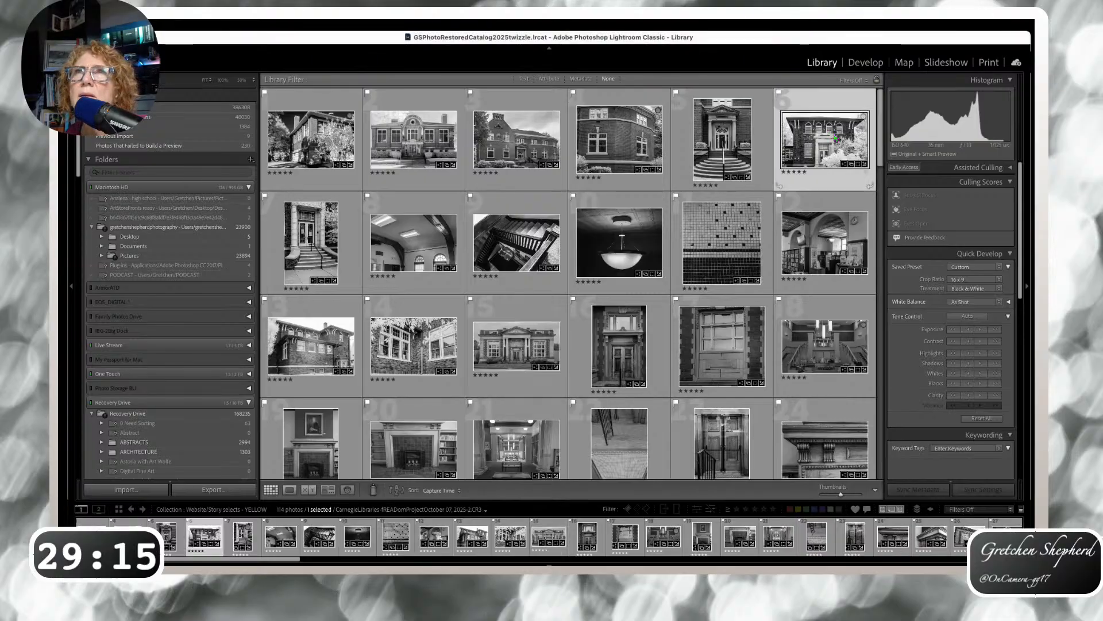
double_click(845, 118)
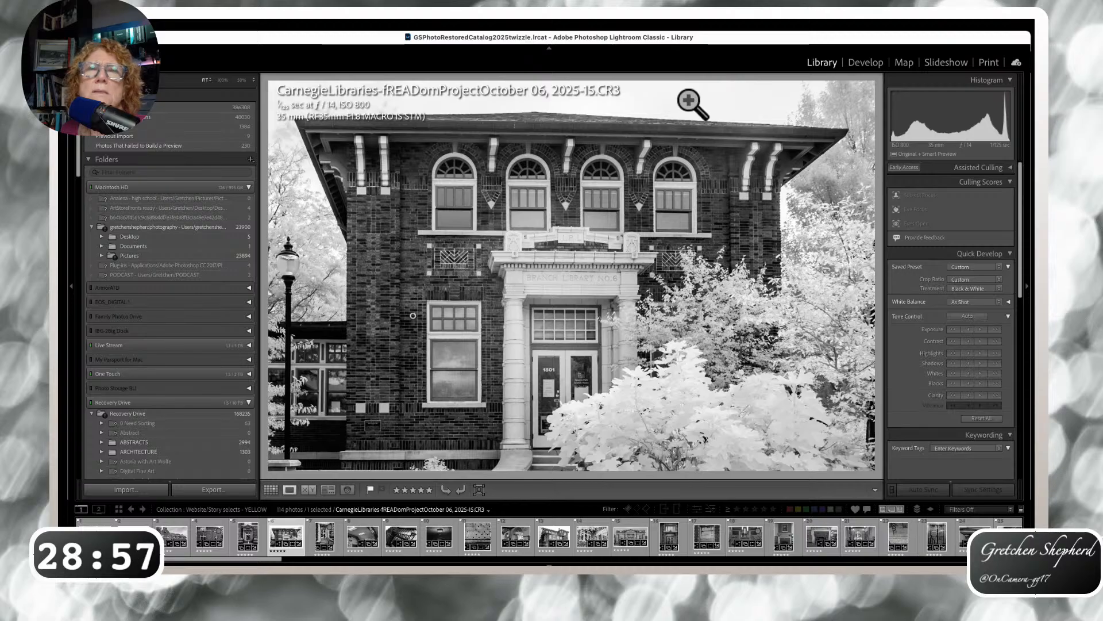
left_click(869, 63)
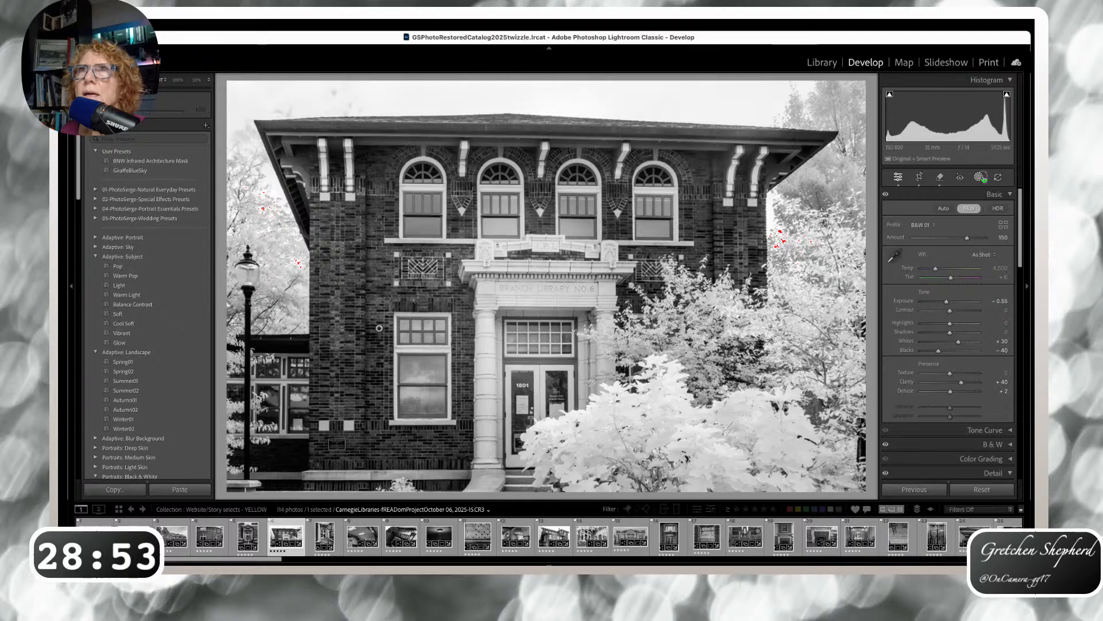
- Create a Sky mask on the photo and subtract the Architecture landscape selection from it
left_click(981, 179)
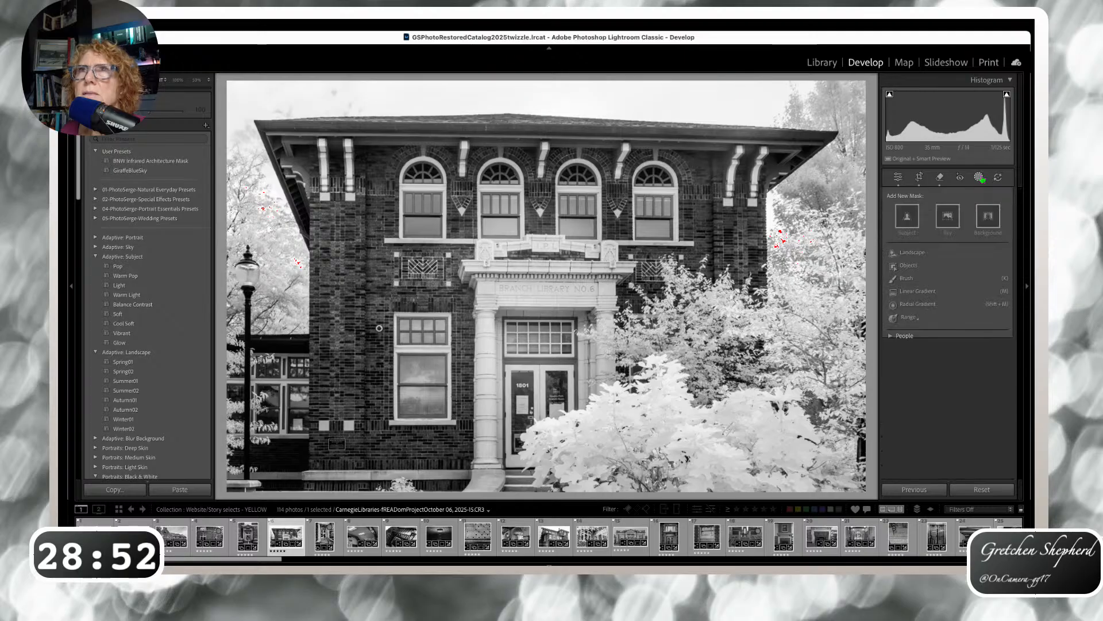
left_click(951, 229)
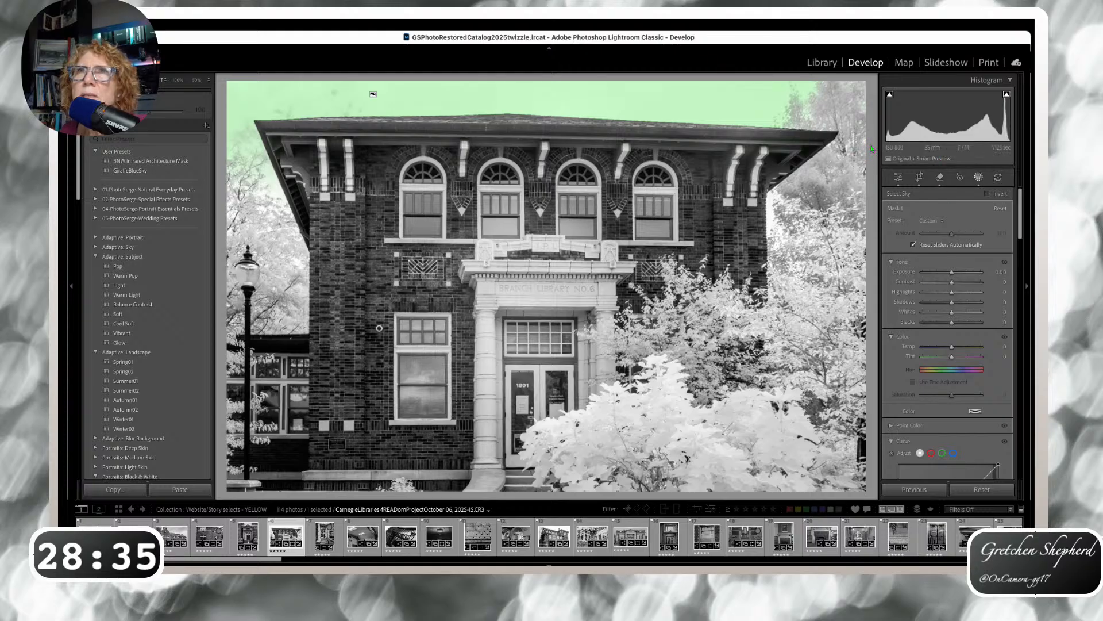
left_click(863, 222)
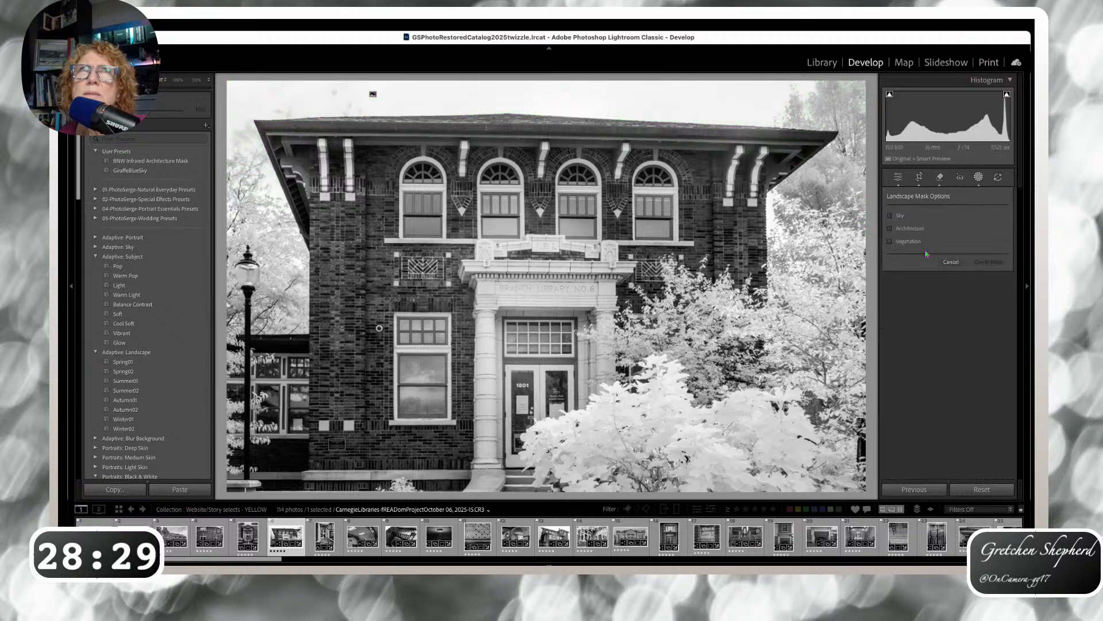
left_click(890, 228)
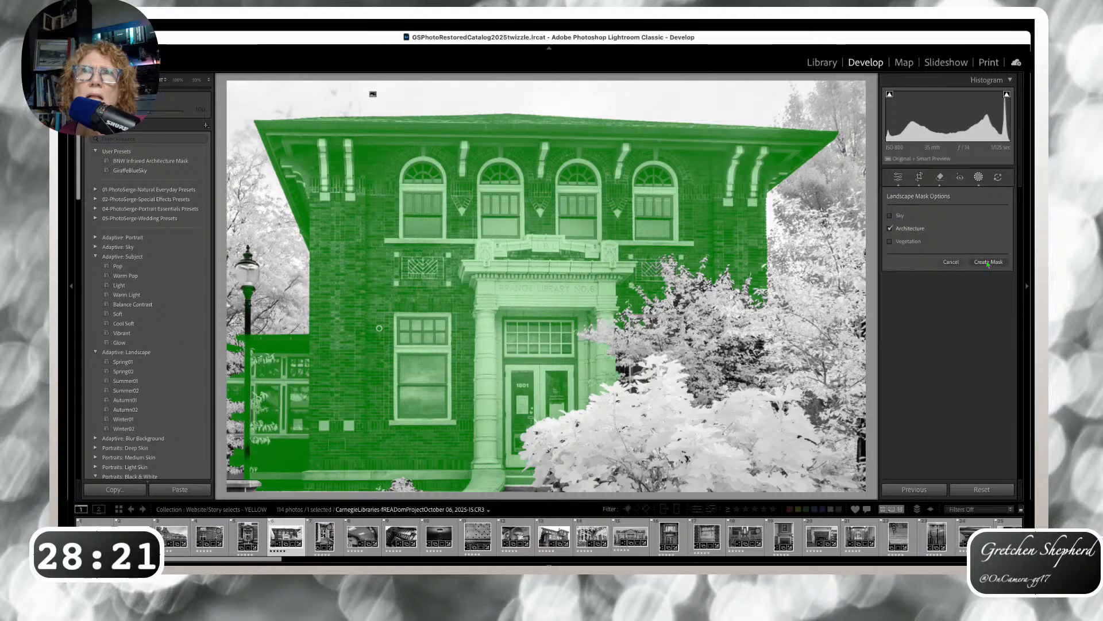
left_click(987, 262)
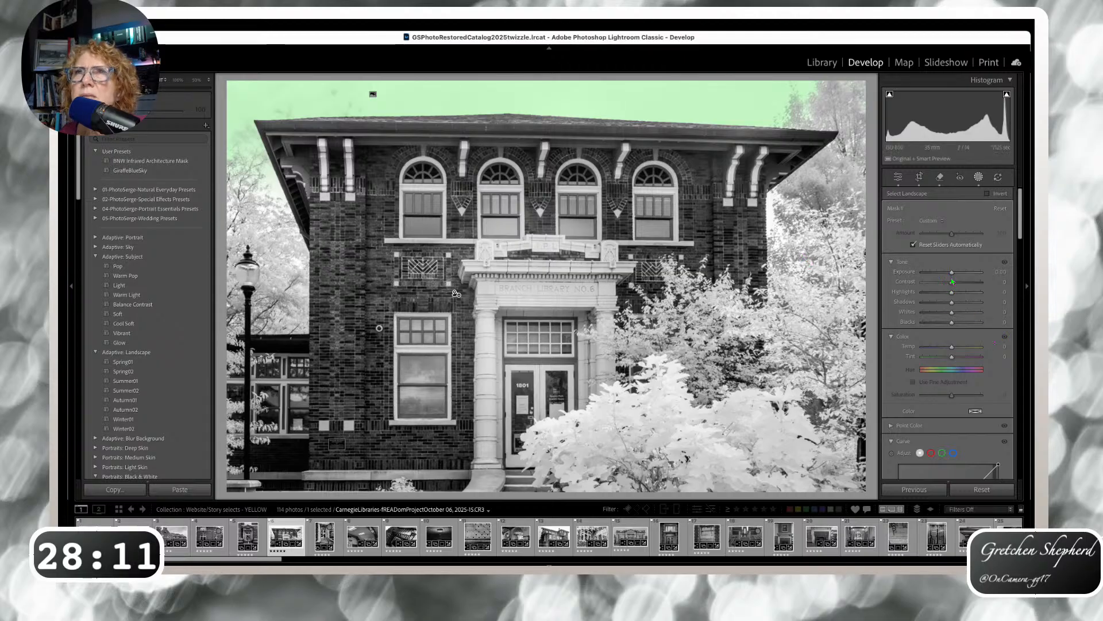
- Set the sky mask's Exposure to -0.89 and check its coverage with the mask overlay
mouse_move(951, 273)
left_mouse_down()
mouse_move(933, 271)
mouse_move(944, 272)
left_mouse_up()
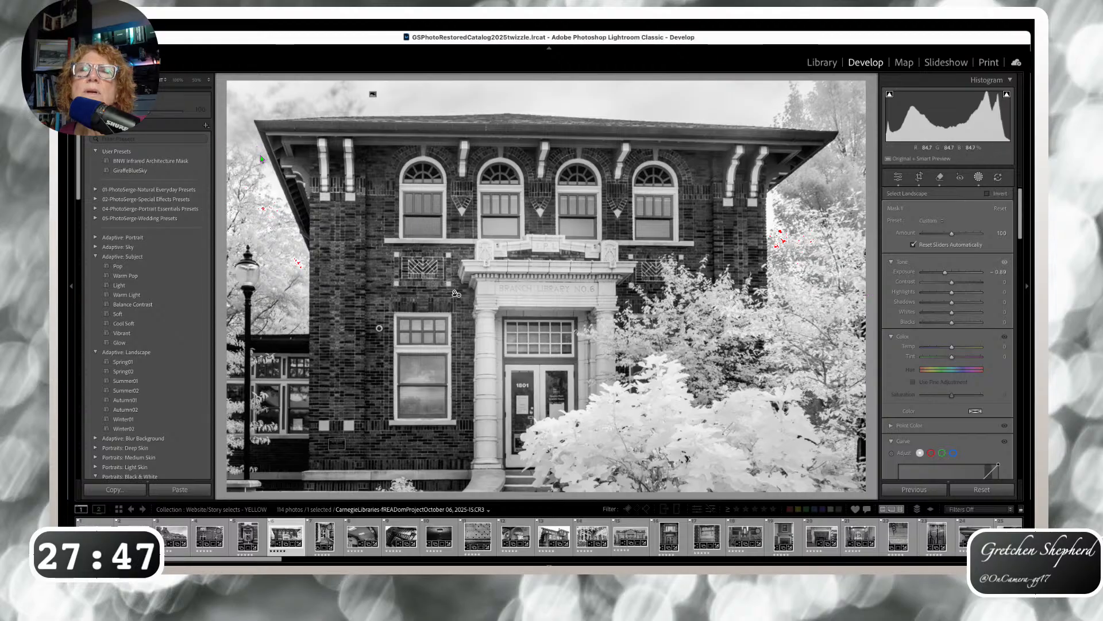
key("o")
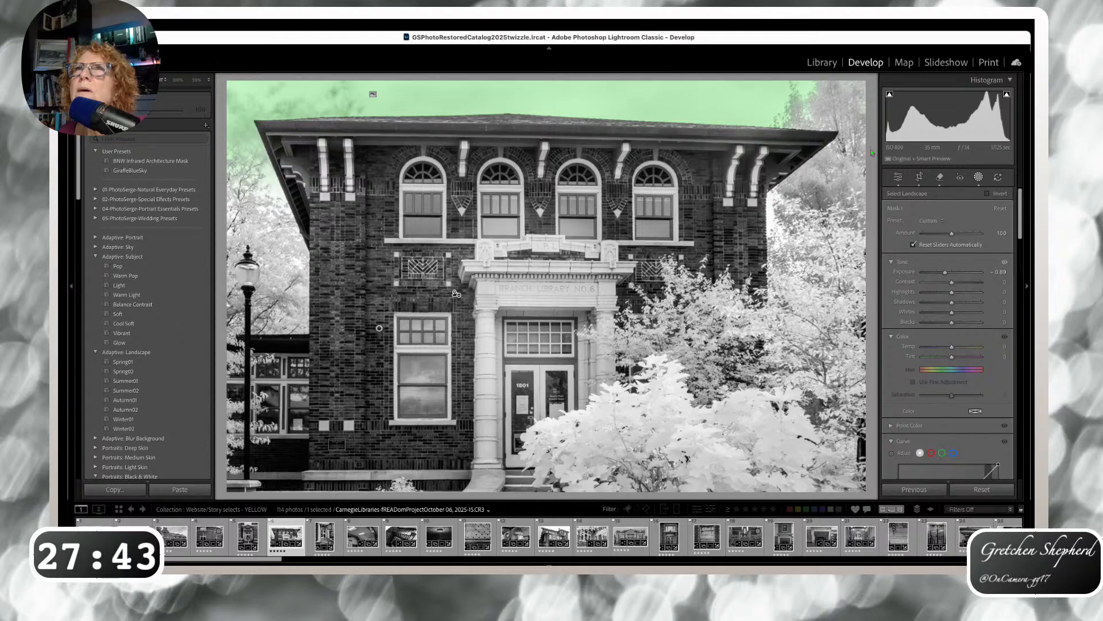
key("o")
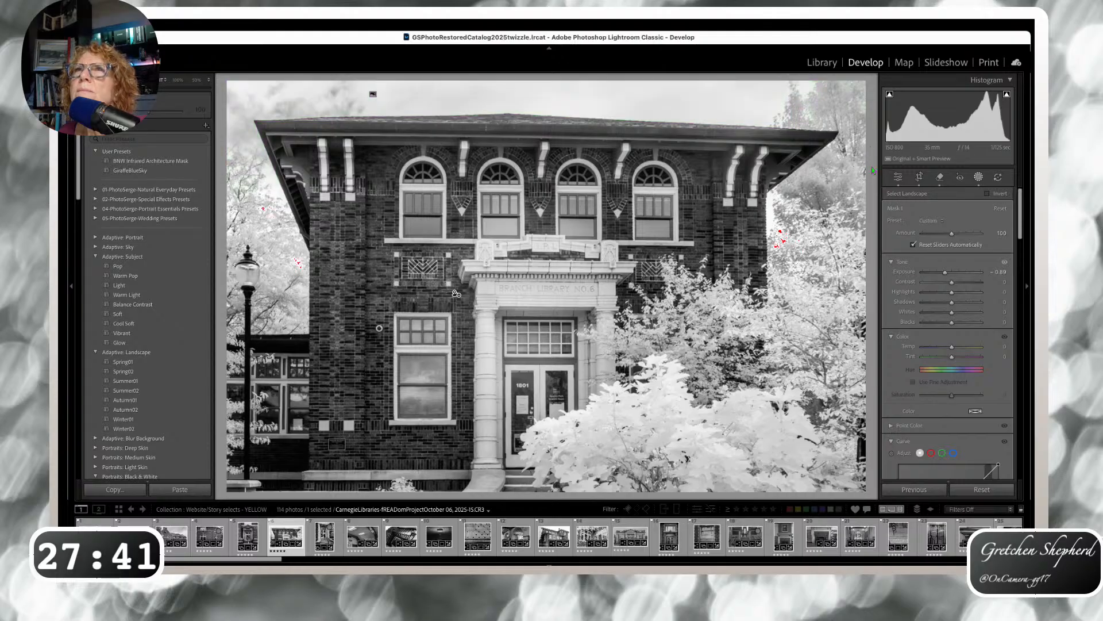
- Subtract the Vegetation landscape selection from the sky mask
left_click(864, 235)
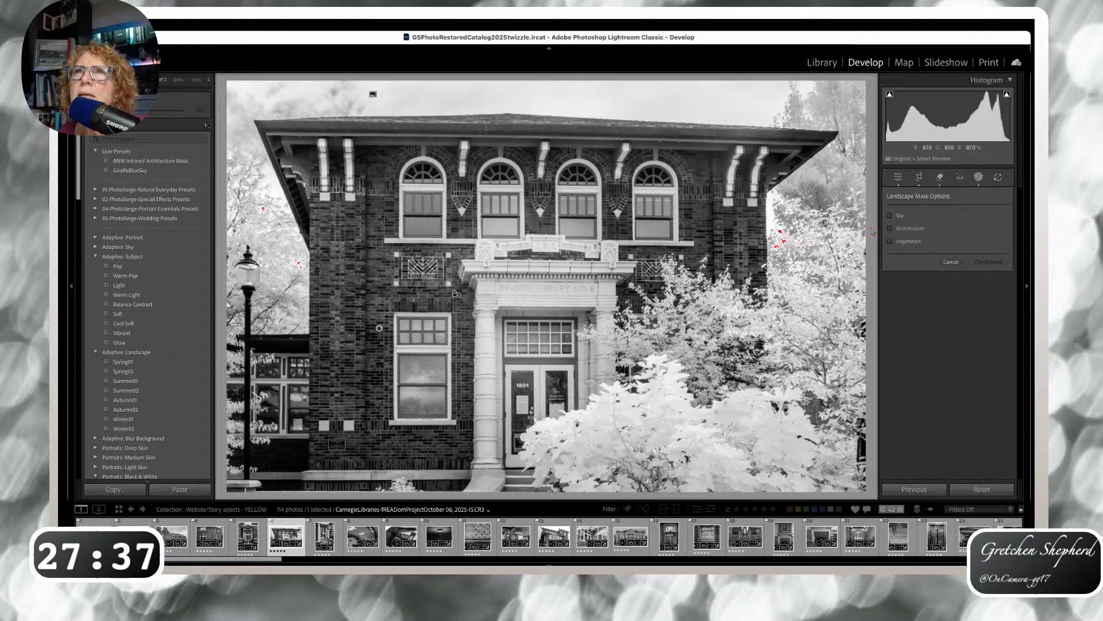
left_click(889, 242)
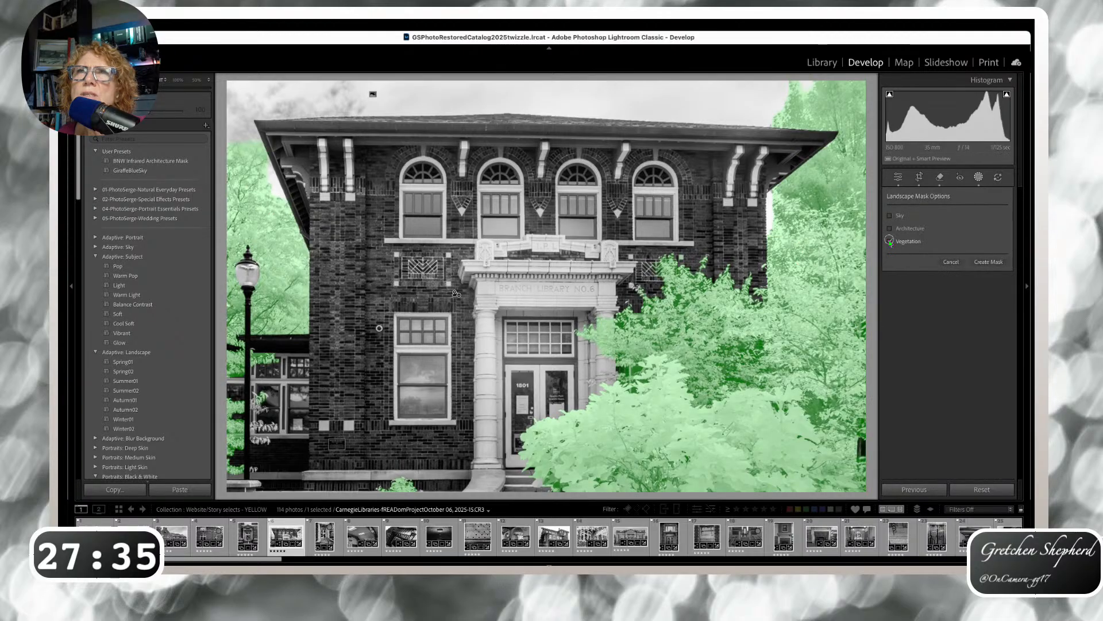
left_click(996, 263)
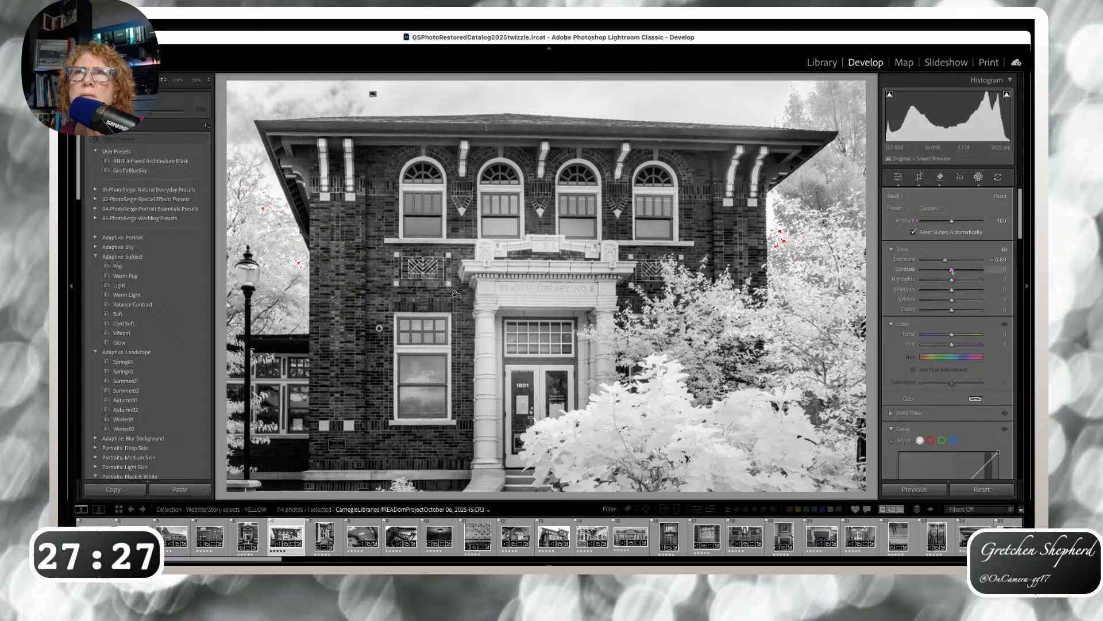
- Set the sky mask's Contrast to -28, Clarity to about -36 and Dehaze to 27
left_click_drag(942, 271, 944, 270)
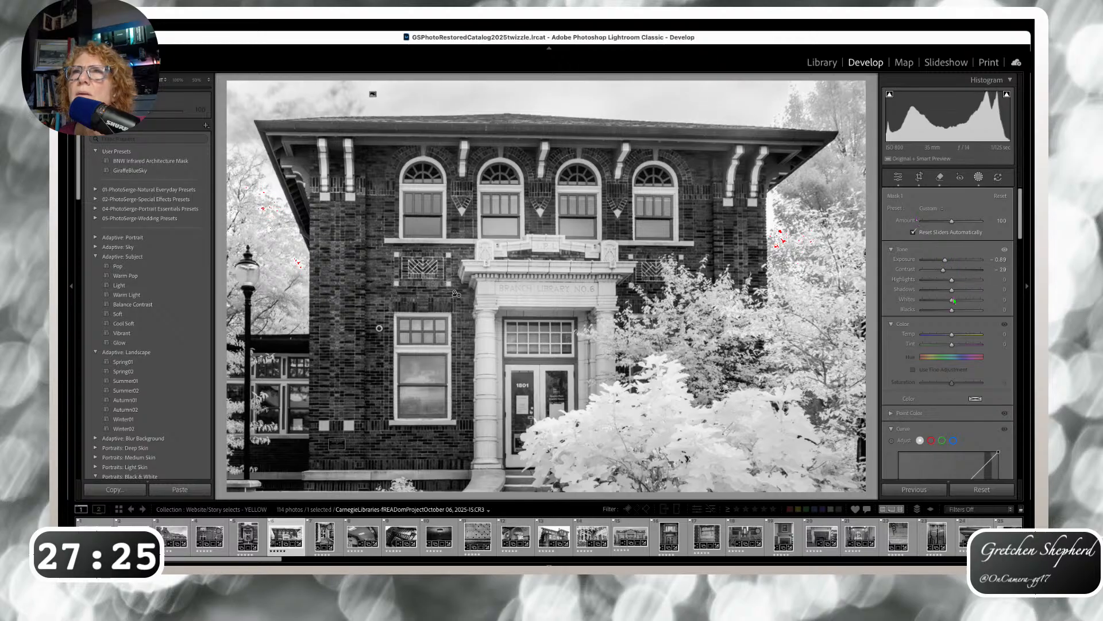
scroll(953, 343, "down", 5)
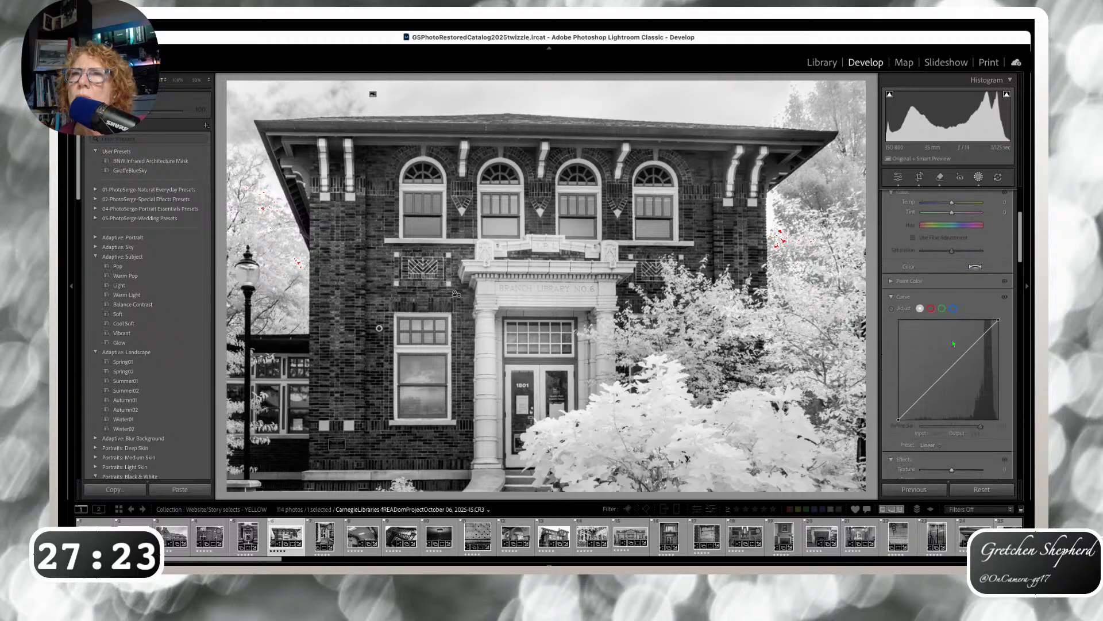
scroll(968, 452, "down", 2)
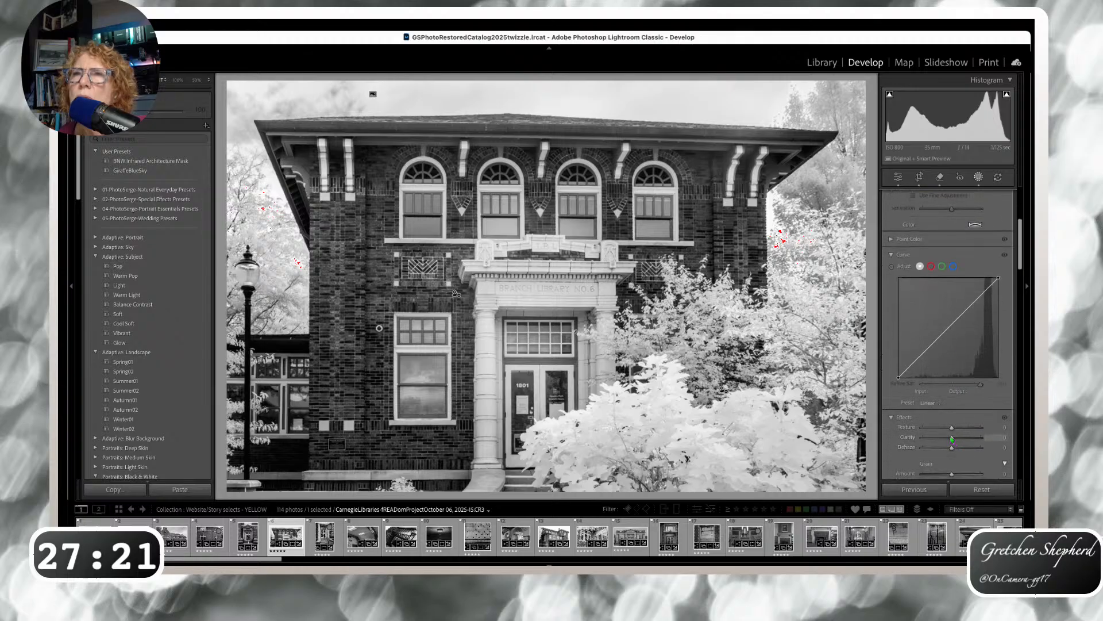
left_click_drag(951, 449, 959, 448)
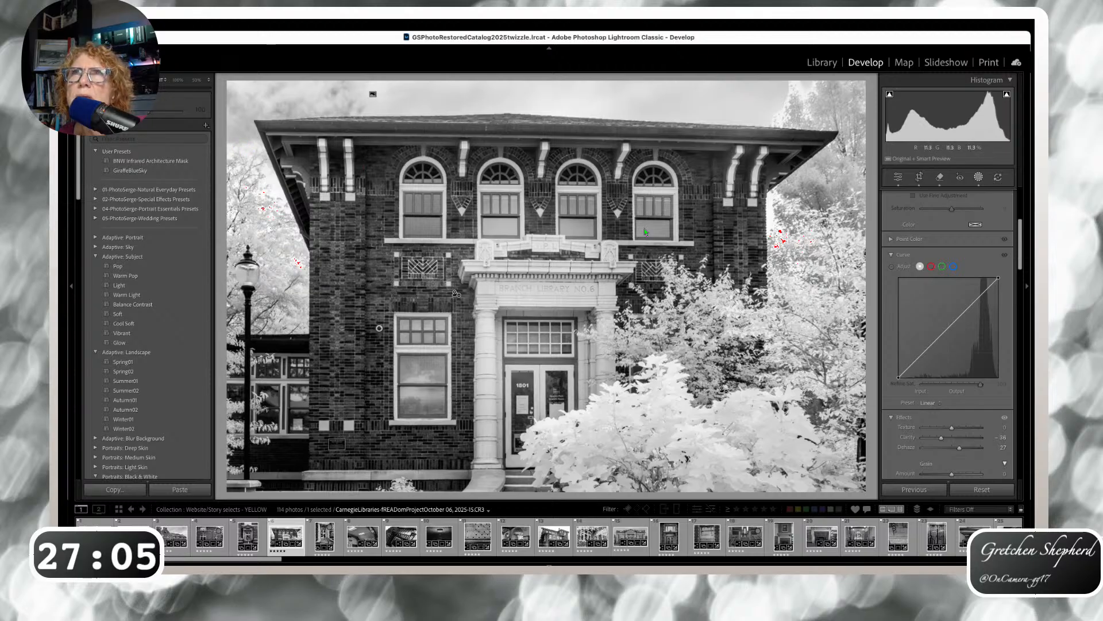
scroll(947, 234, "up", 4)
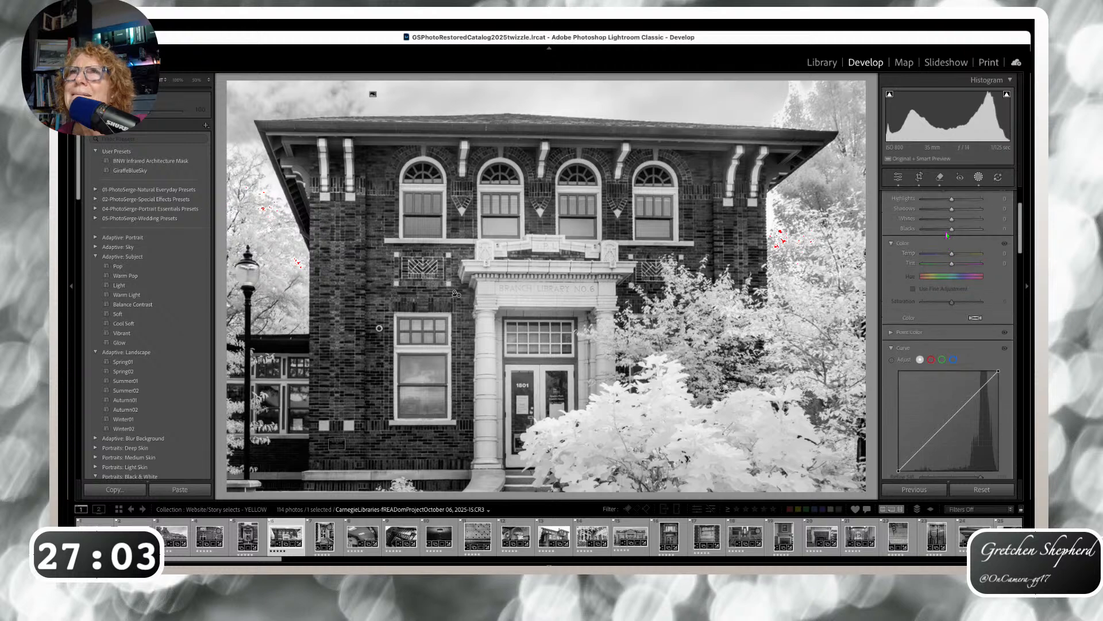
- Set the sky mask's Shadows to -12 and Highlights to -71
scroll(947, 234, "up", 3)
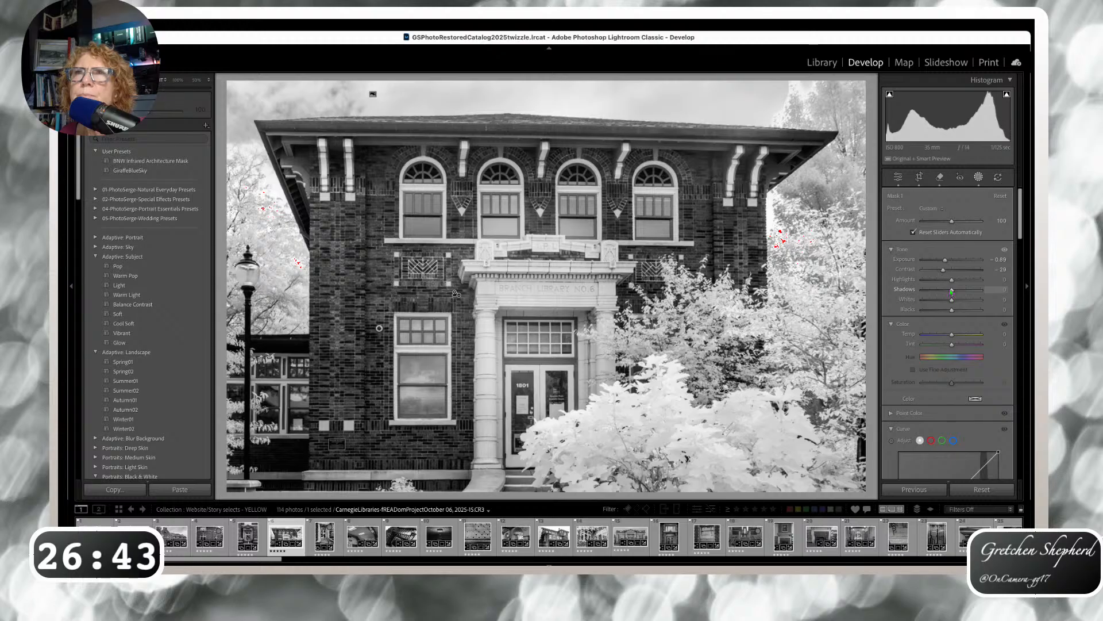
left_click_drag(939, 290, 947, 289)
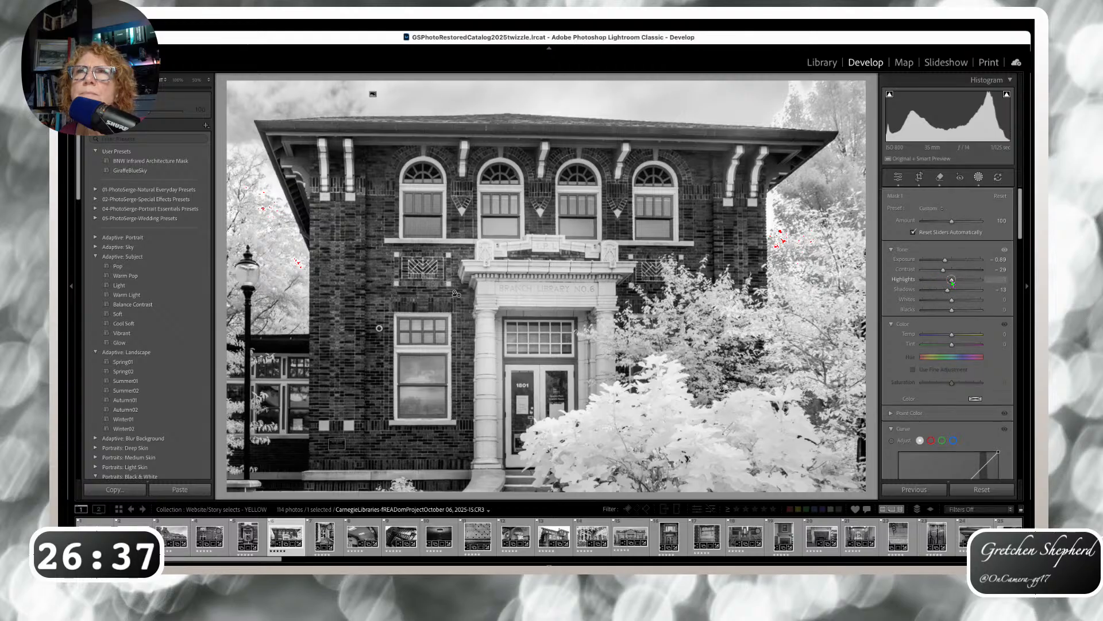
left_click_drag(951, 280, 932, 279)
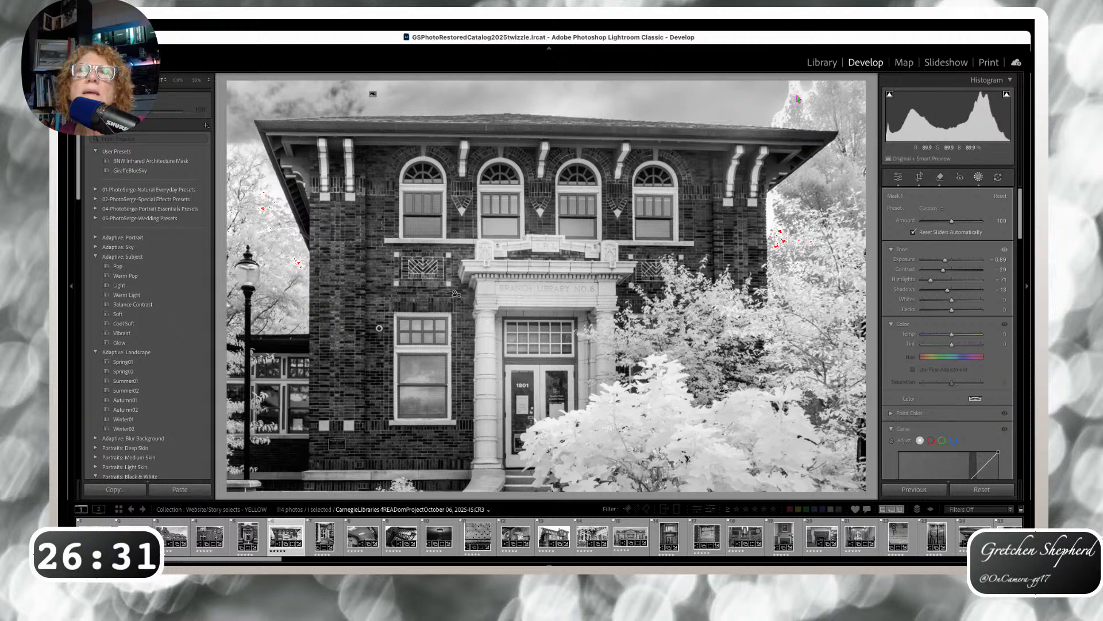
- Delete the sky mask from the photo
mouse_move(864, 118)
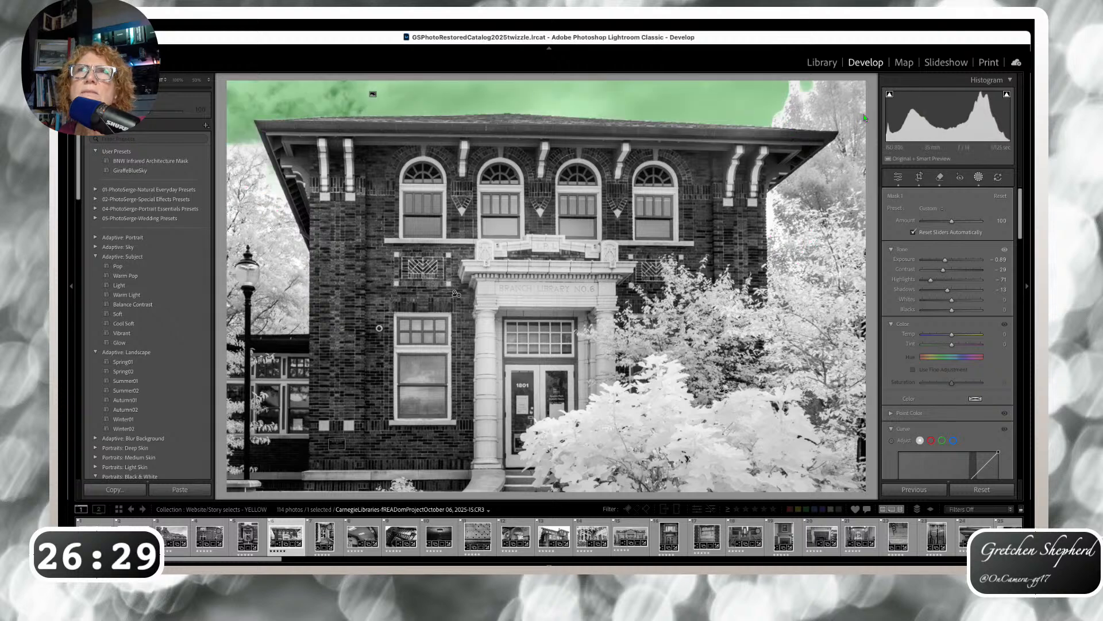
left_click(892, 199)
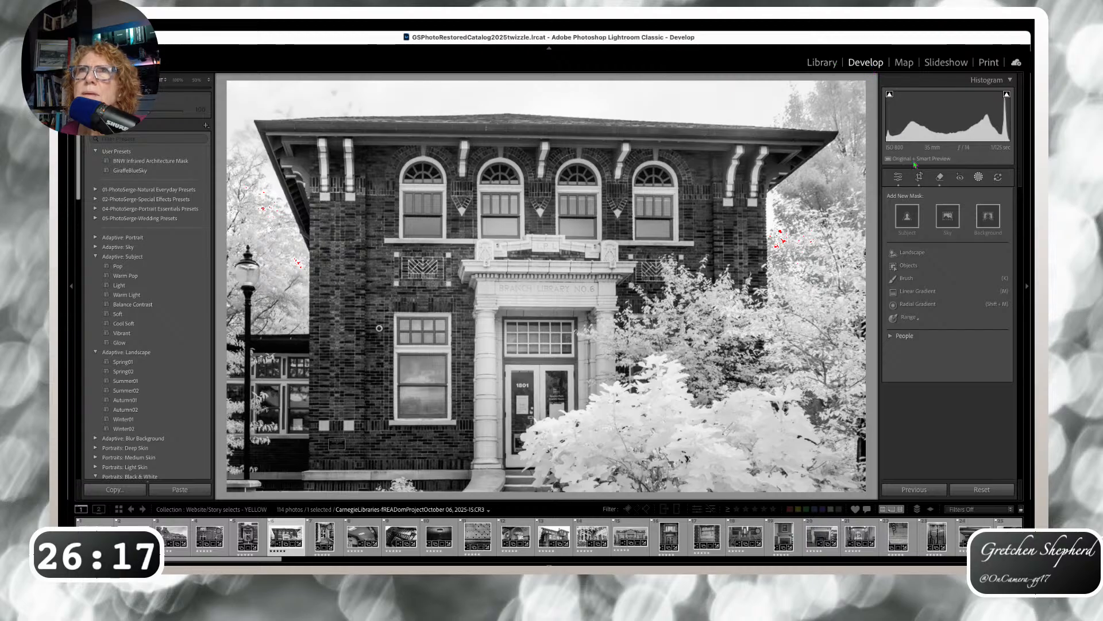
- Try an overall Exposure of -2.80 on the photo and set it back to -0.56
left_click(898, 177)
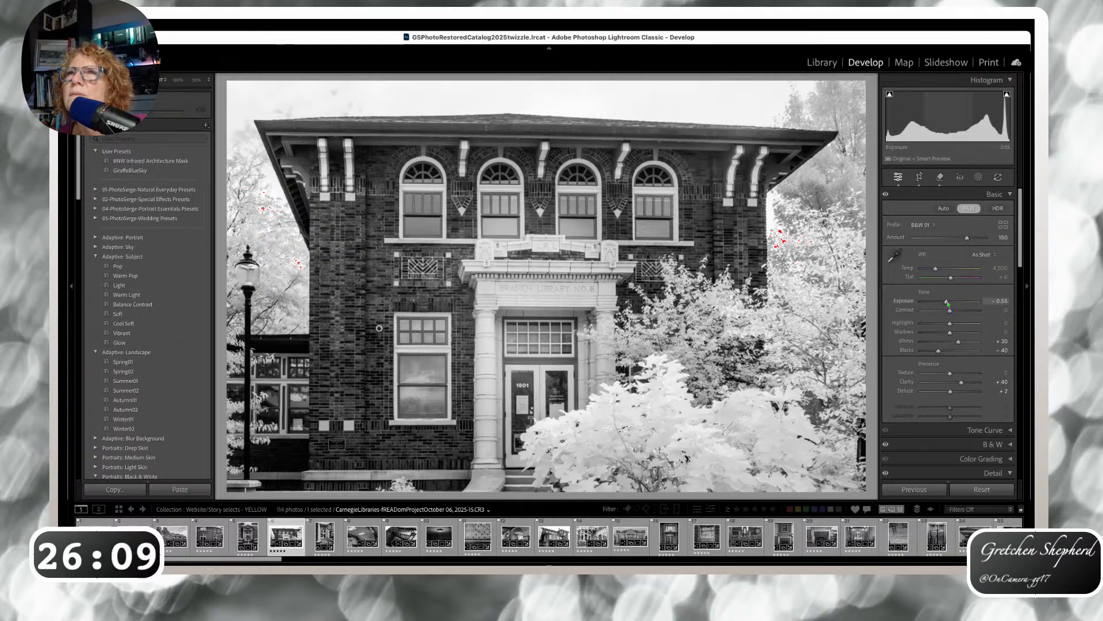
mouse_move(947, 302)
left_mouse_down()
mouse_move(897, 301)
mouse_move(948, 302)
mouse_move(935, 301)
left_mouse_up()
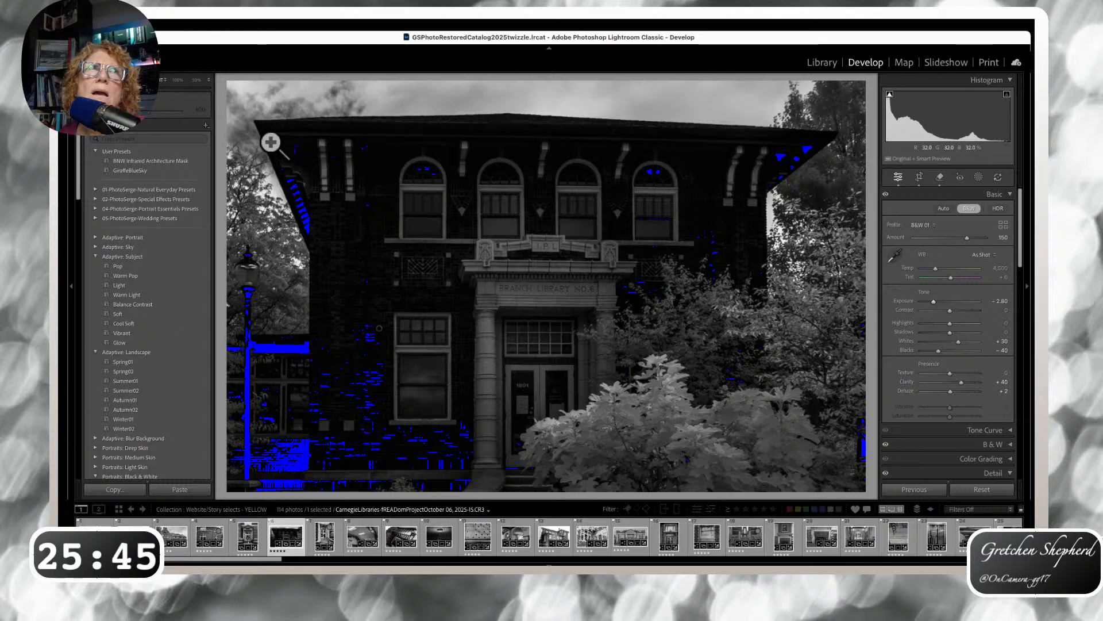
left_click_drag(934, 301, 947, 300)
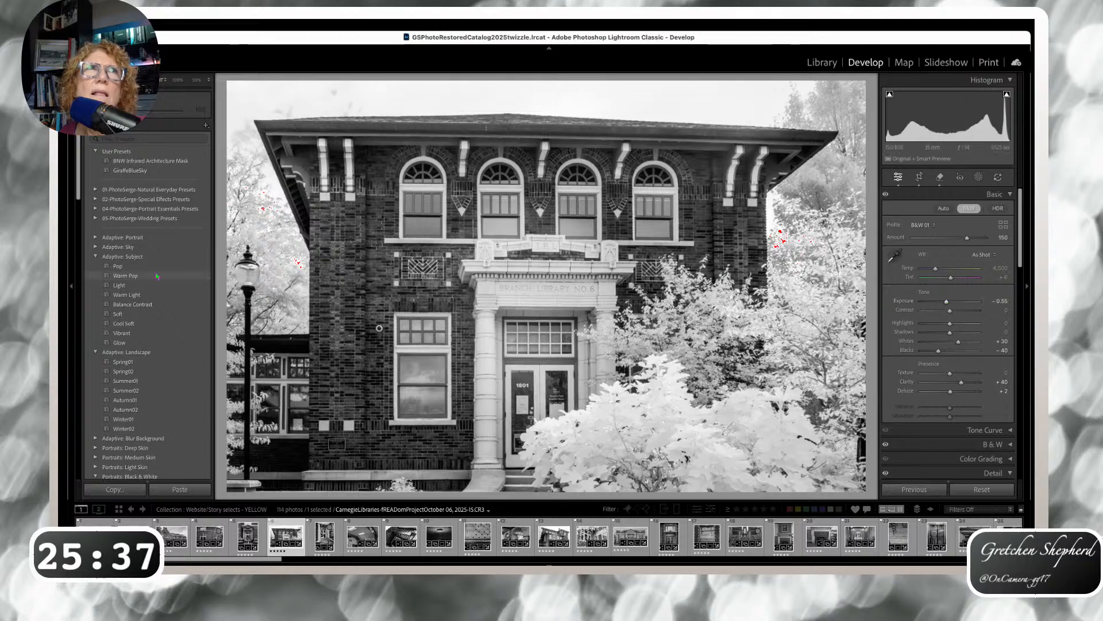
scroll(157, 276, "down", 12)
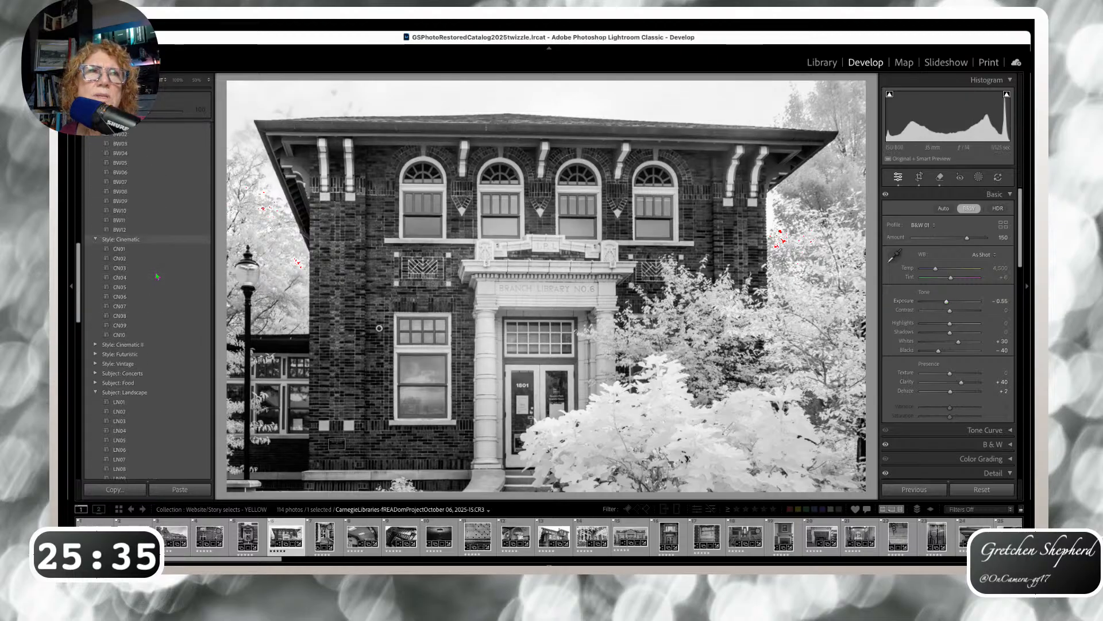
scroll(157, 276, "down", 15)
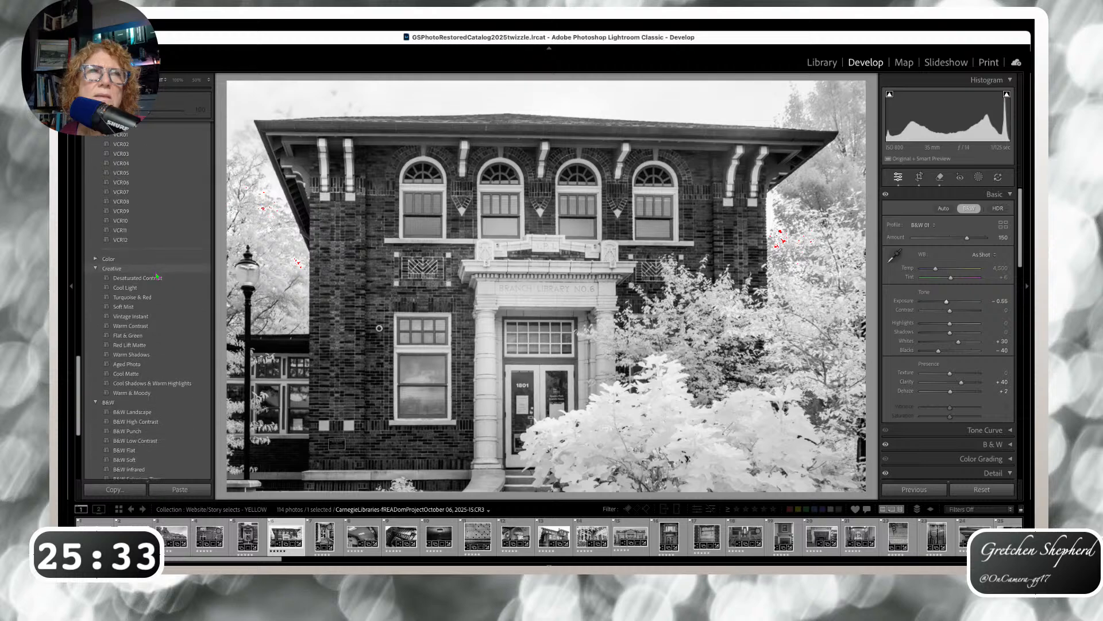
scroll(157, 276, "down", 8)
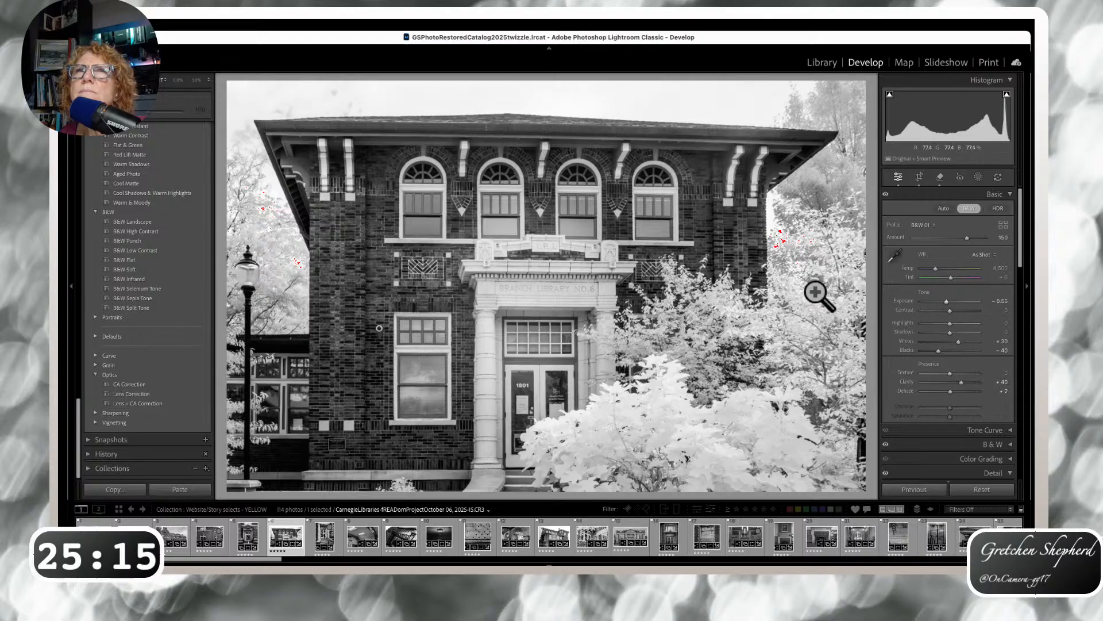
- Create an Objects mask by brushing over the library's stone entrance portico and columns
left_click(979, 178)
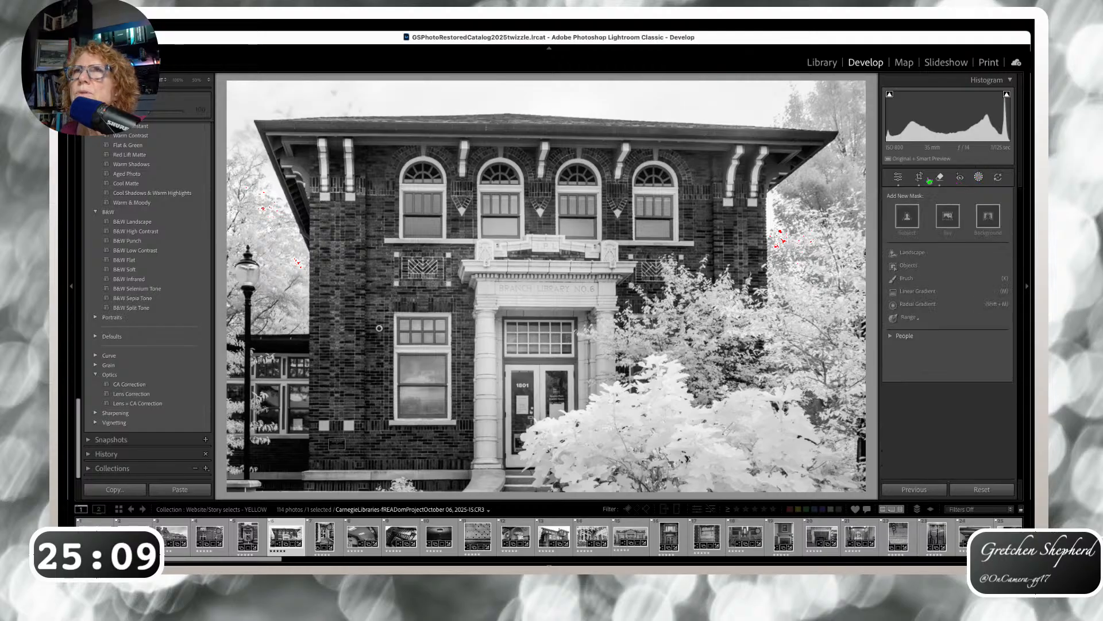
left_click(911, 266)
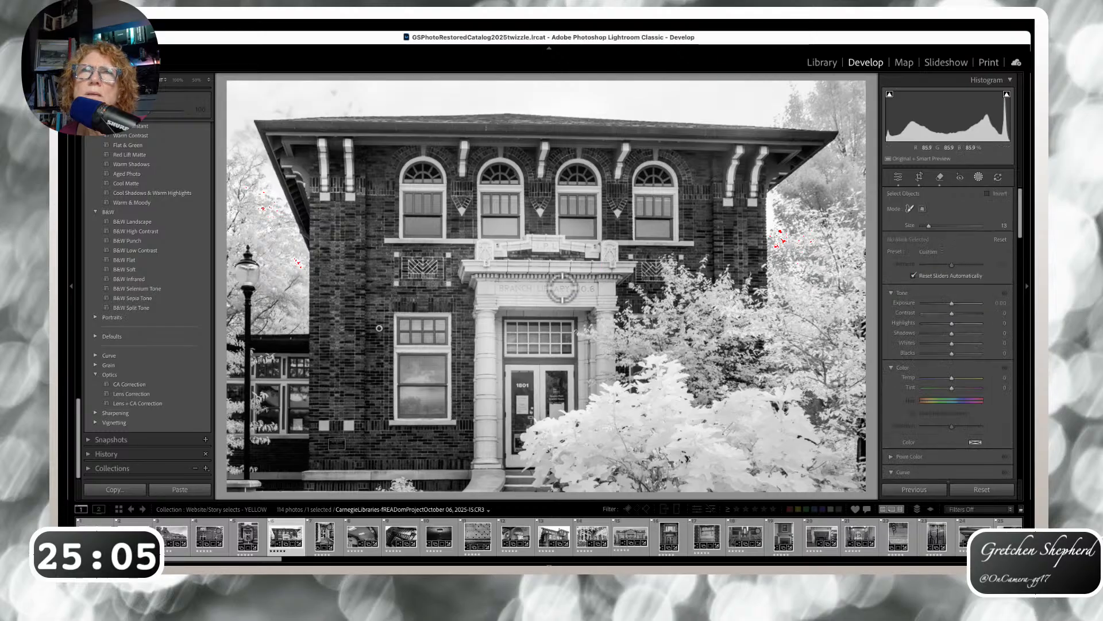
mouse_move(489, 290)
left_mouse_down()
mouse_move(602, 293)
mouse_move(613, 257)
mouse_move(588, 270)
mouse_move(478, 272)
mouse_move(484, 262)
mouse_move(545, 246)
mouse_move(608, 261)
mouse_move(605, 370)
mouse_move(602, 314)
mouse_move(492, 309)
mouse_move(582, 332)
mouse_move(499, 344)
mouse_move(586, 360)
mouse_move(583, 388)
mouse_move(575, 353)
mouse_move(524, 318)
mouse_move(487, 319)
mouse_move(487, 484)
left_mouse_up()
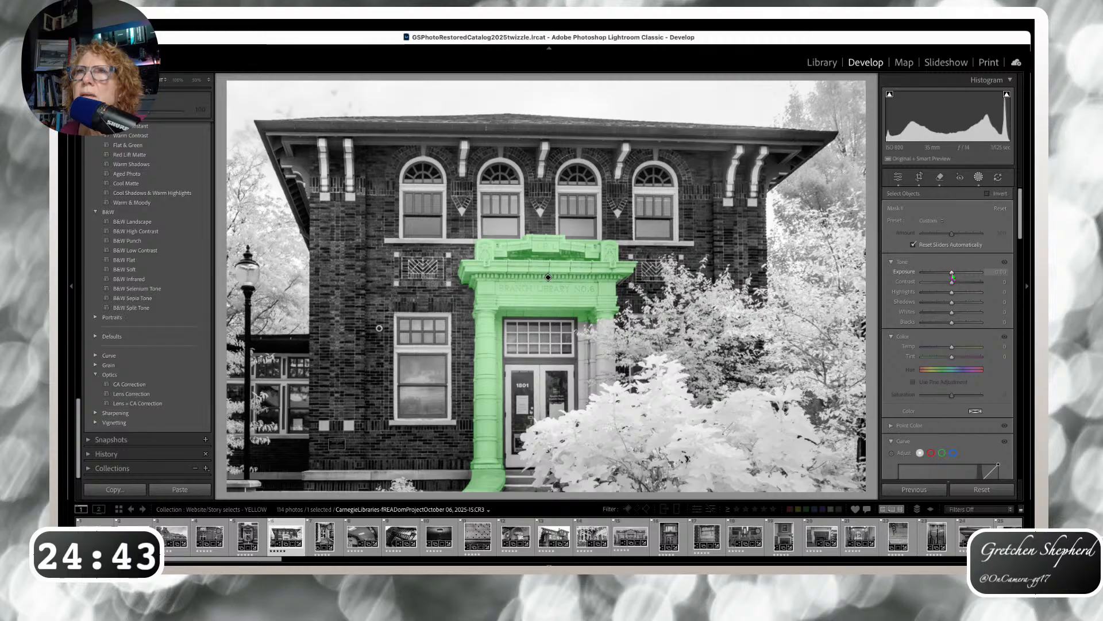
- Set the entrance mask's Exposure to -0.19, Contrast to 18 and Dehaze to 11
left_click_drag(952, 276, 950, 274)
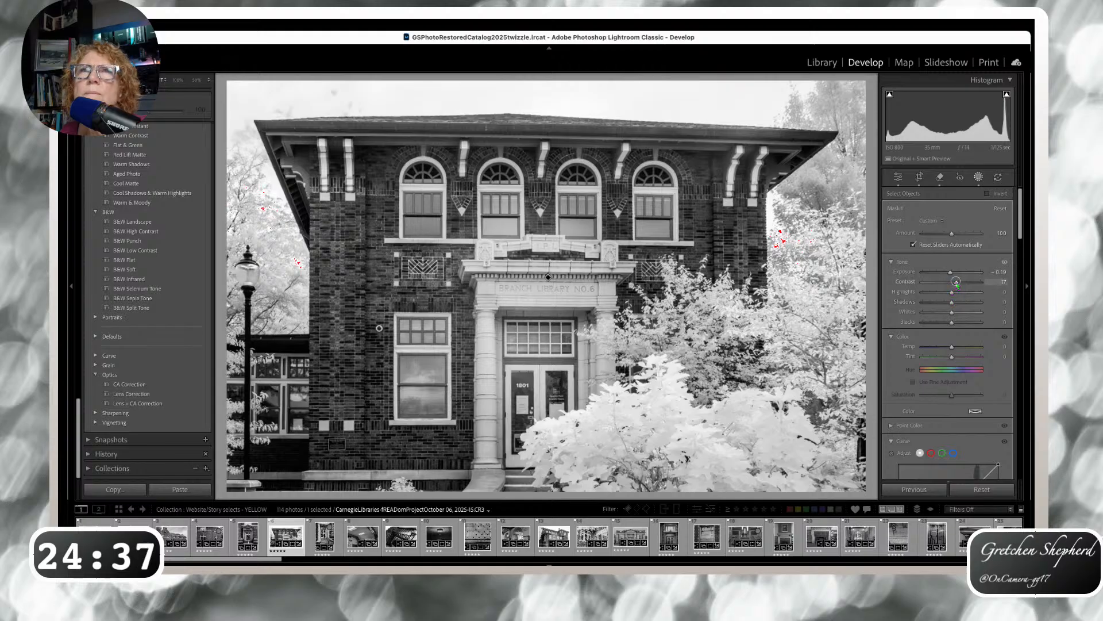
left_click_drag(956, 281, 956, 281)
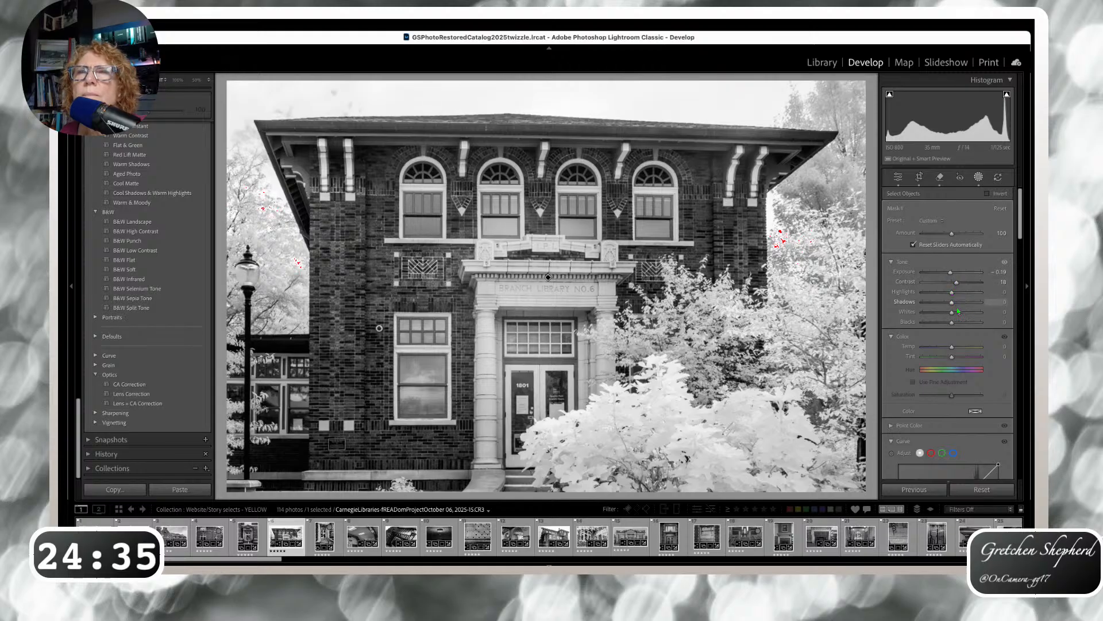
scroll(957, 329, "down", 2)
scroll(958, 329, "down", 8)
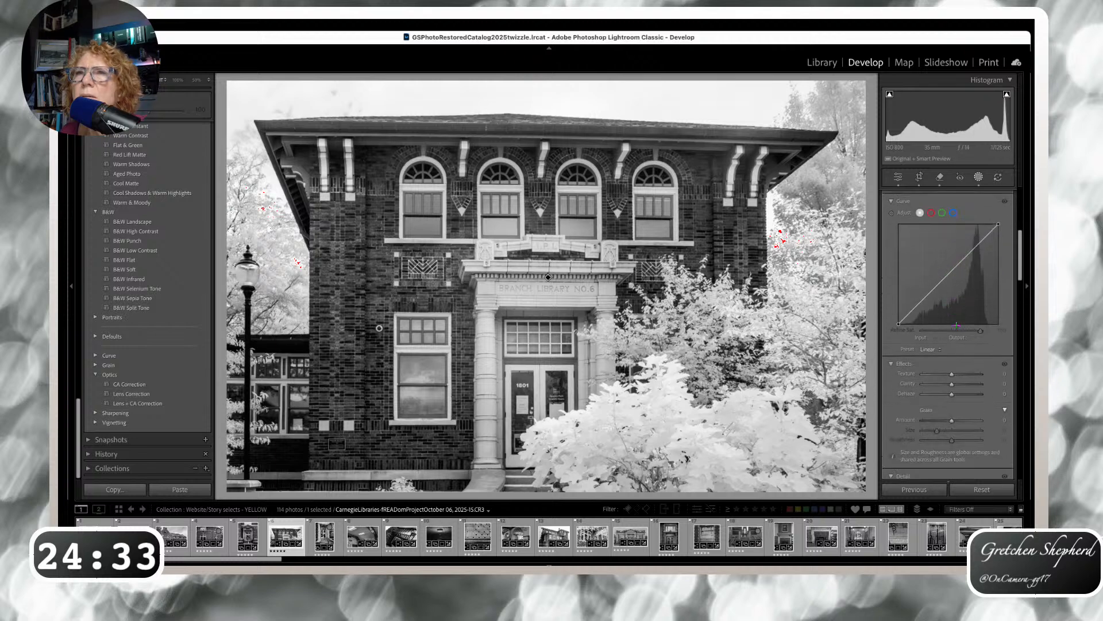
left_click_drag(951, 349, 954, 349)
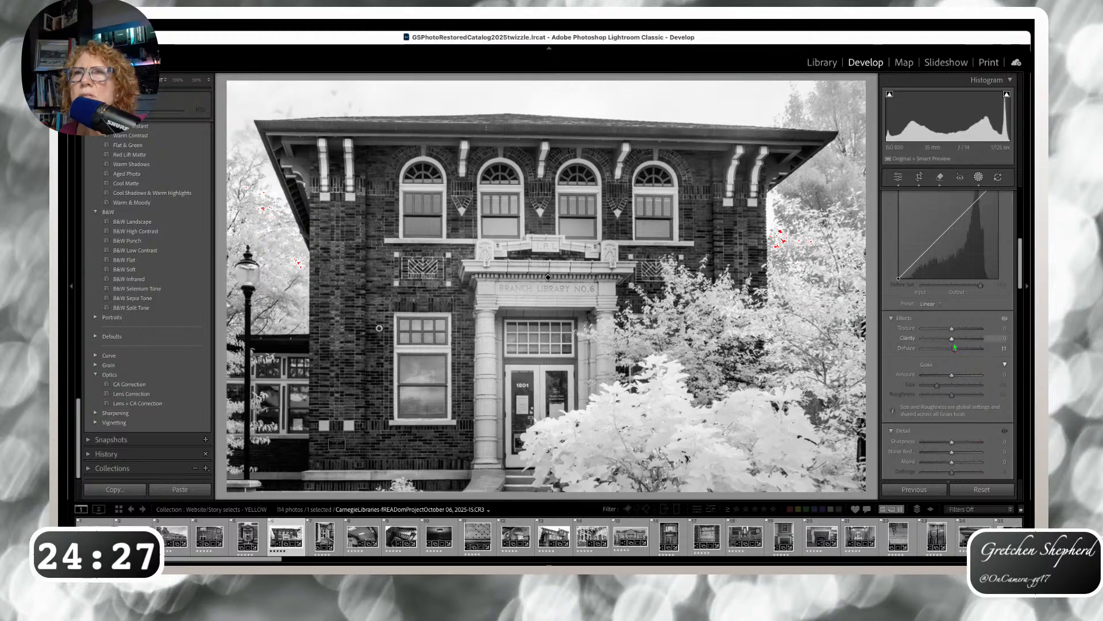
left_click(953, 339)
- Set the entrance mask's Highlights to -31 and adjust its Exposure to -0.14
scroll(956, 339, "up", 10)
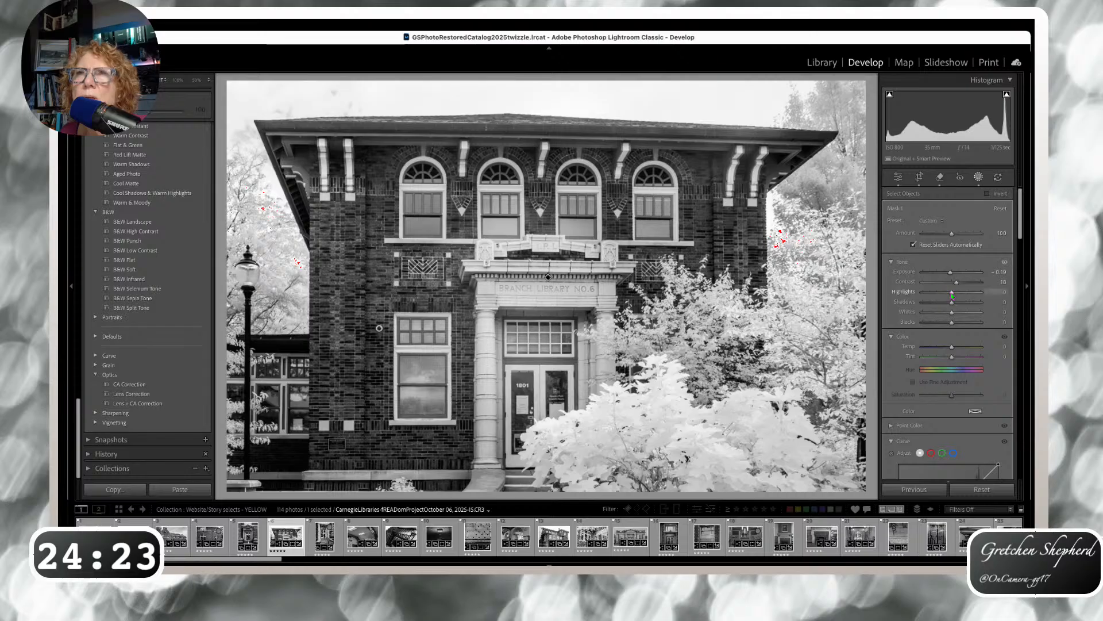
left_click_drag(951, 293, 946, 293)
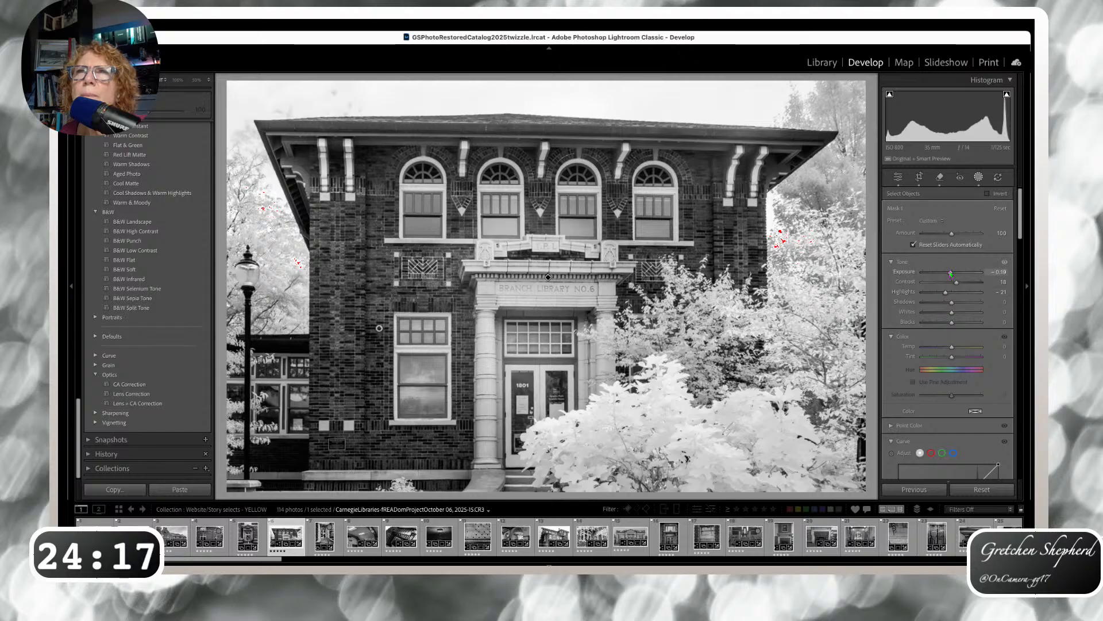
left_click_drag(950, 273, 950, 272)
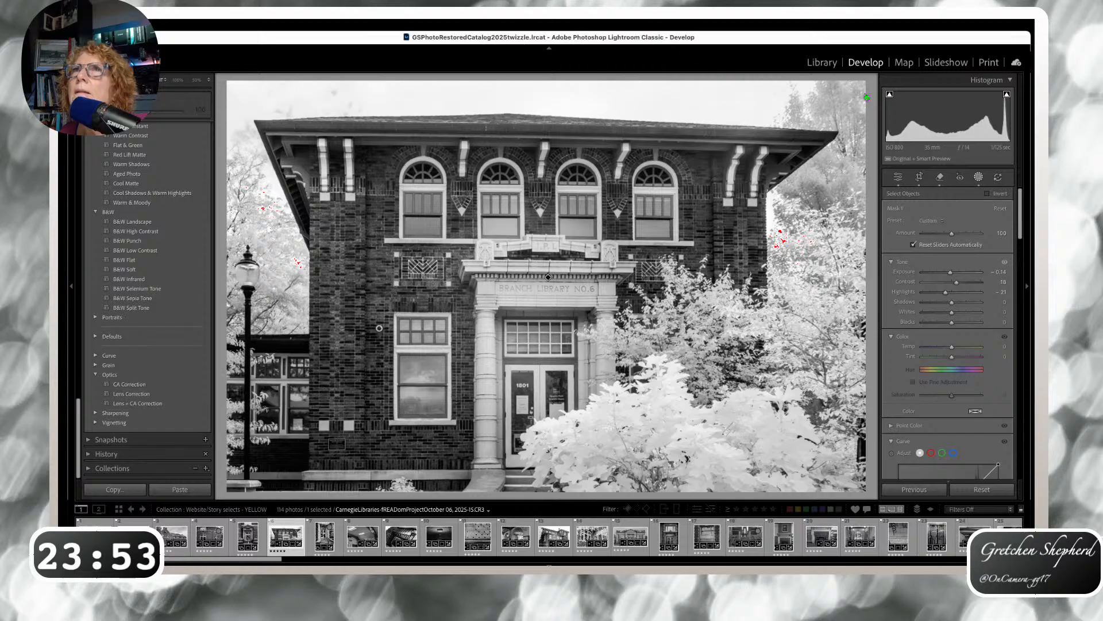
- Create a second mask from the Architecture landscape selection
left_click(859, 172)
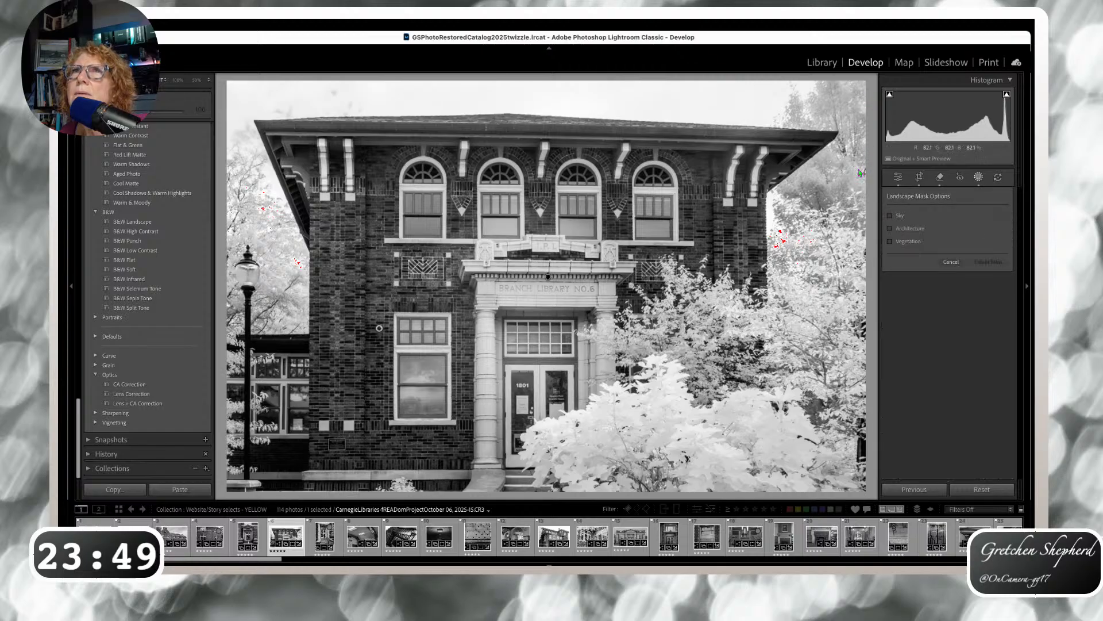
left_click(890, 228)
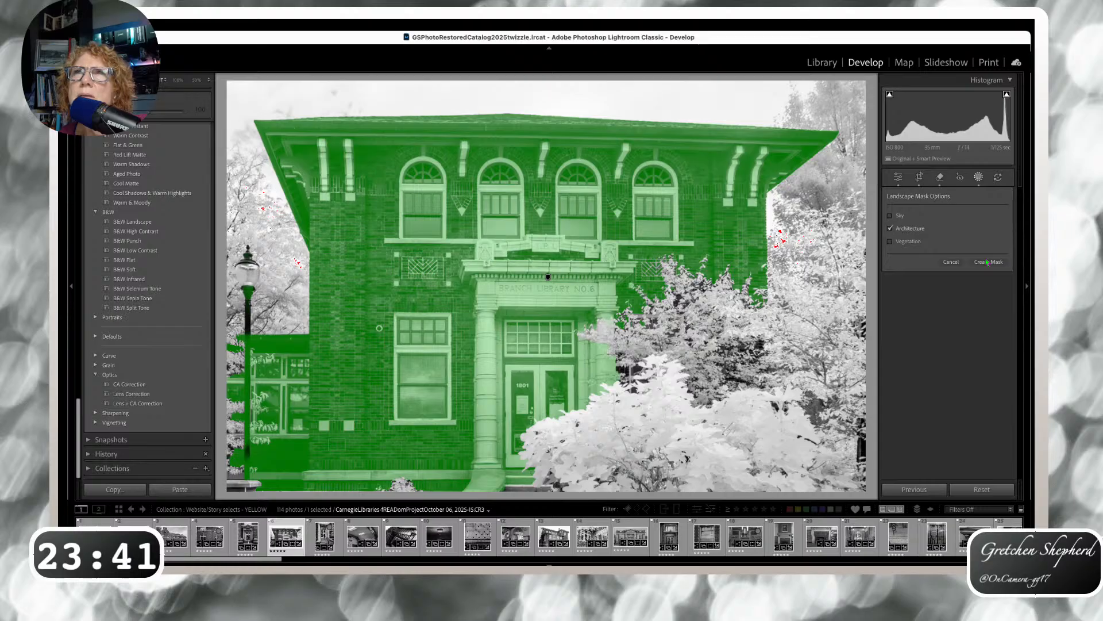
left_click(987, 262)
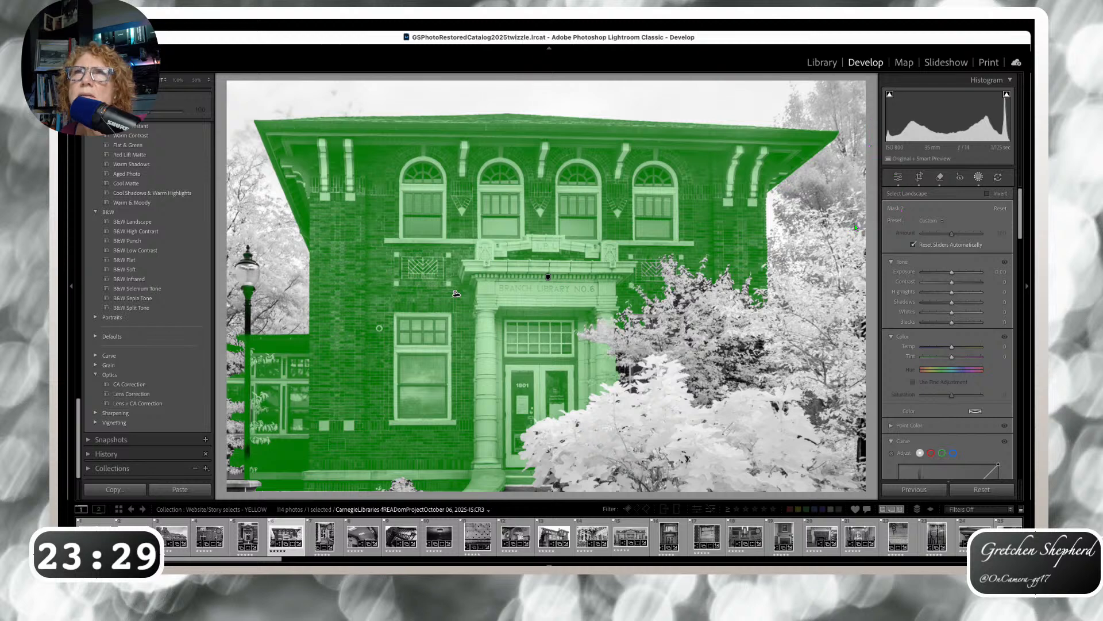
- Subtract an Objects selection from the architecture mask by brushing over the stone entrance, doorway and windows
left_click(879, 215)
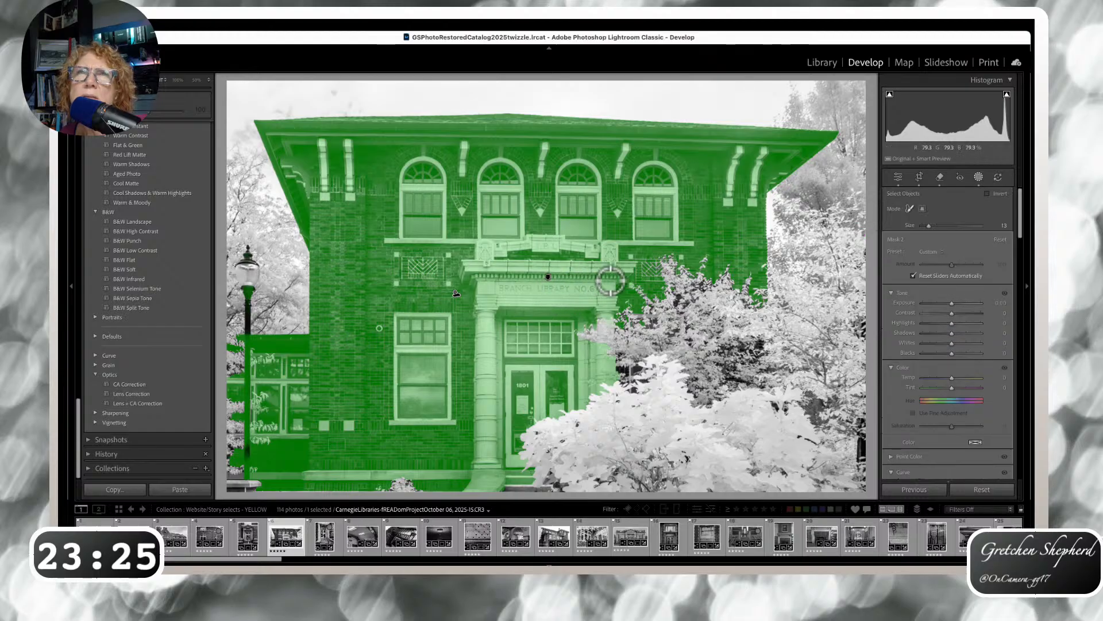
mouse_move(592, 293)
left_mouse_down()
mouse_move(607, 255)
mouse_move(495, 258)
mouse_move(592, 261)
mouse_move(494, 265)
mouse_move(492, 288)
mouse_move(599, 294)
mouse_move(602, 324)
mouse_move(601, 302)
mouse_move(571, 295)
mouse_move(527, 325)
mouse_move(575, 331)
mouse_move(496, 342)
mouse_move(487, 481)
mouse_move(497, 280)
mouse_move(474, 265)
mouse_move(517, 265)
mouse_move(546, 294)
left_mouse_up()
mouse_move(568, 336)
left_mouse_down()
mouse_move(568, 394)
mouse_move(530, 404)
mouse_move(533, 350)
mouse_move(552, 365)
mouse_move(489, 394)
mouse_move(512, 462)
mouse_move(504, 433)
mouse_move(569, 364)
mouse_move(602, 358)
mouse_move(600, 327)
mouse_move(563, 321)
mouse_move(505, 230)
mouse_move(506, 200)
mouse_move(491, 202)
mouse_move(493, 231)
mouse_move(513, 250)
mouse_move(581, 265)
mouse_move(572, 201)
mouse_move(587, 210)
mouse_move(583, 250)
mouse_move(651, 231)
mouse_move(646, 200)
mouse_move(659, 203)
mouse_move(657, 234)
left_mouse_up()
mouse_move(579, 248)
left_mouse_down()
mouse_move(467, 250)
mouse_move(423, 229)
mouse_move(416, 197)
mouse_move(435, 204)
mouse_move(458, 342)
mouse_move(527, 411)
left_mouse_up()
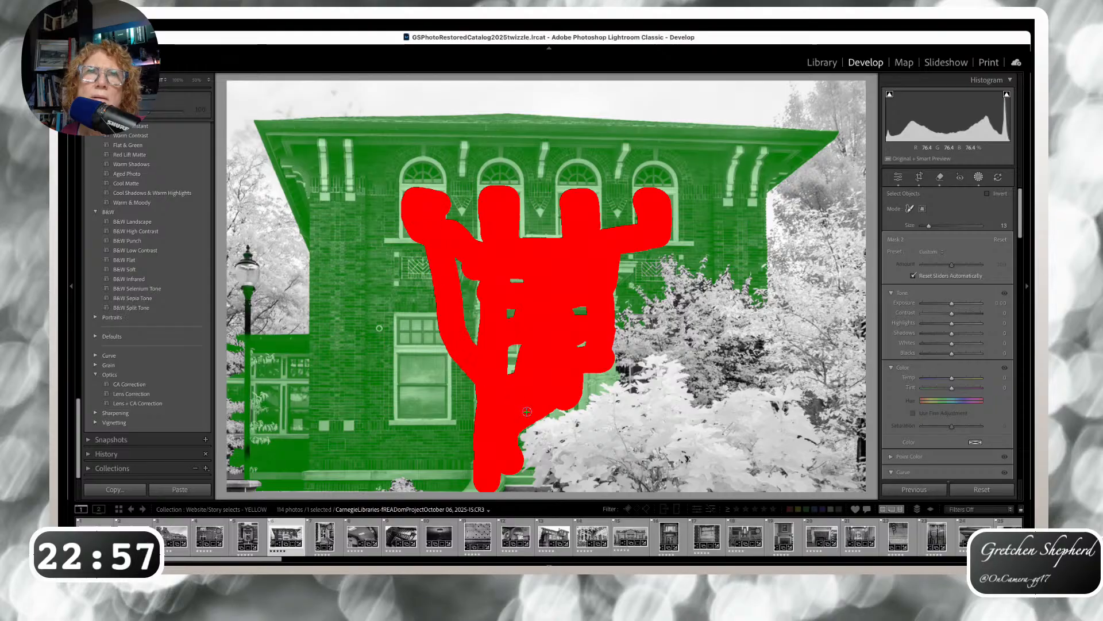
mouse_move(431, 408)
left_mouse_down()
mouse_move(436, 382)
mouse_move(406, 365)
mouse_move(404, 398)
mouse_move(430, 393)
mouse_move(436, 367)
left_mouse_up()
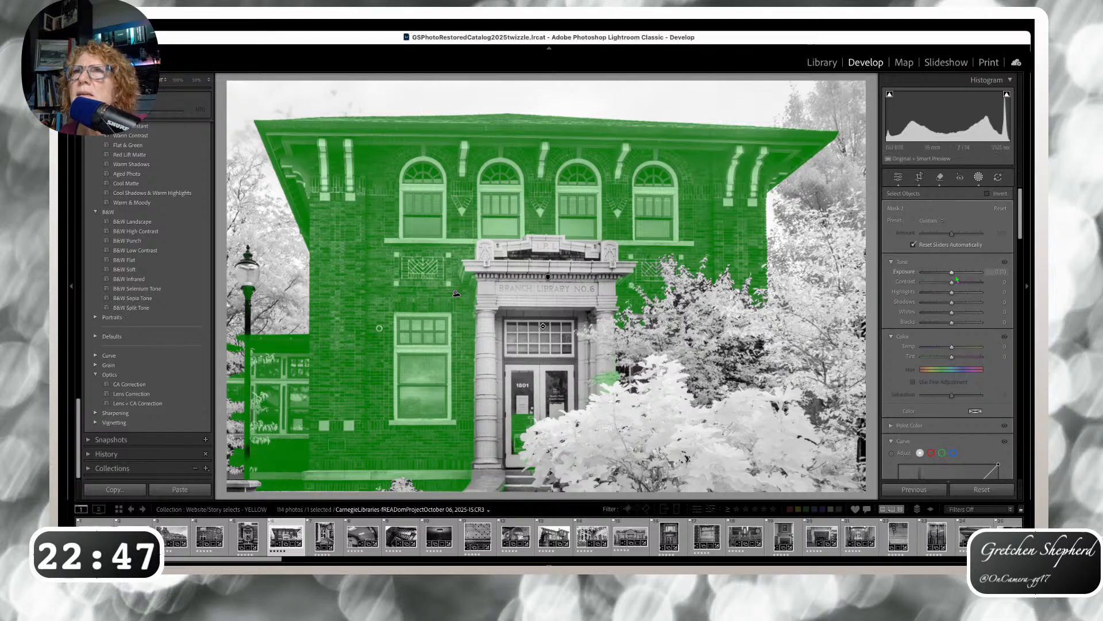
- Set the architecture mask's Exposure to 0.20, Highlights to -1 and Shadows to 11
left_click_drag(953, 274, 954, 273)
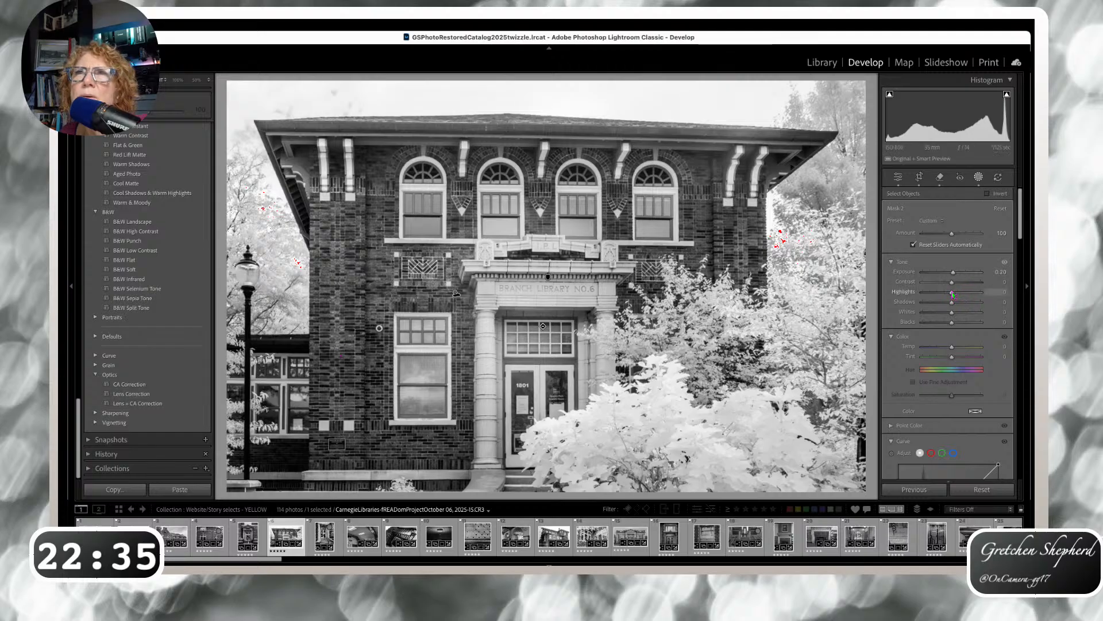
mouse_move(956, 293)
left_mouse_down()
mouse_move(954, 303)
mouse_move(951, 292)
left_mouse_up()
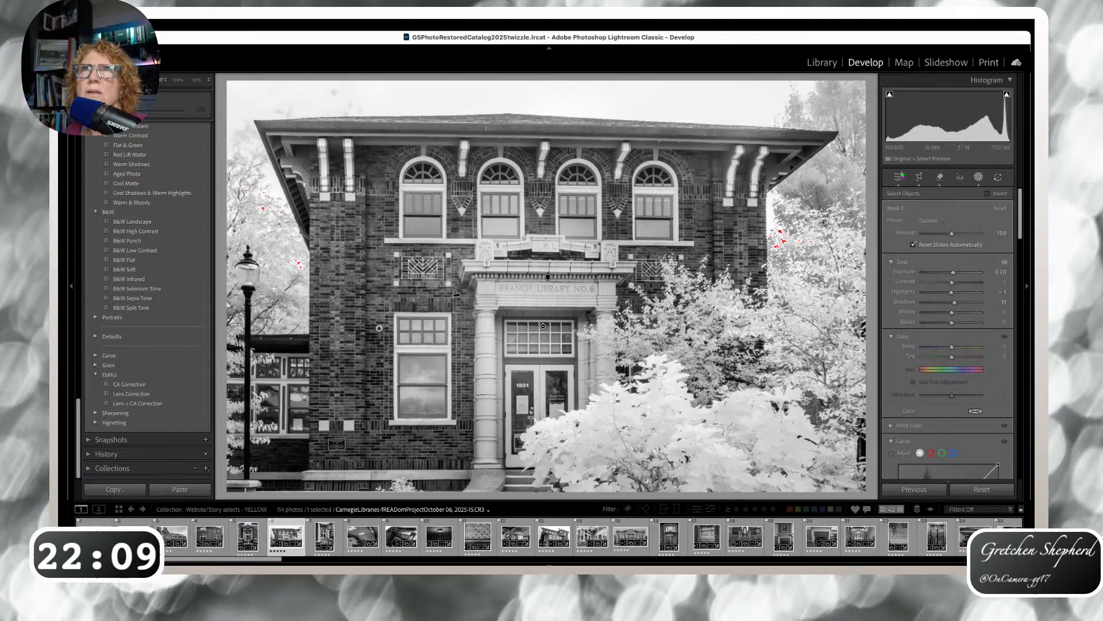
- Straighten the photo by rotating the crop to an angle of -0.17, apply it and show the photo in the Library module
left_click(921, 178)
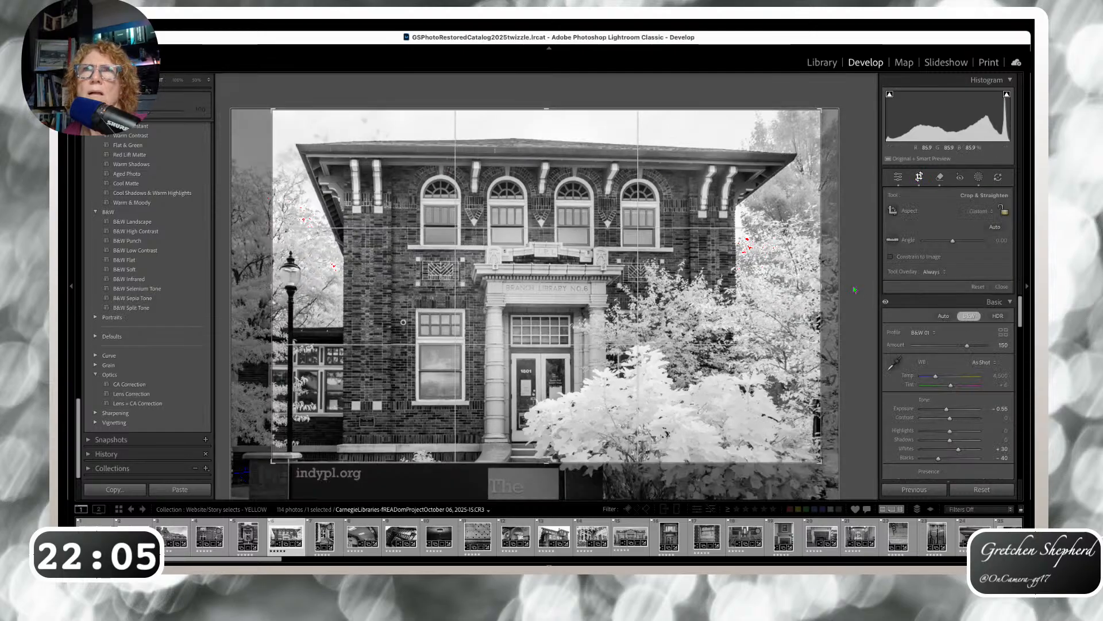
left_click_drag(862, 270, 863, 264)
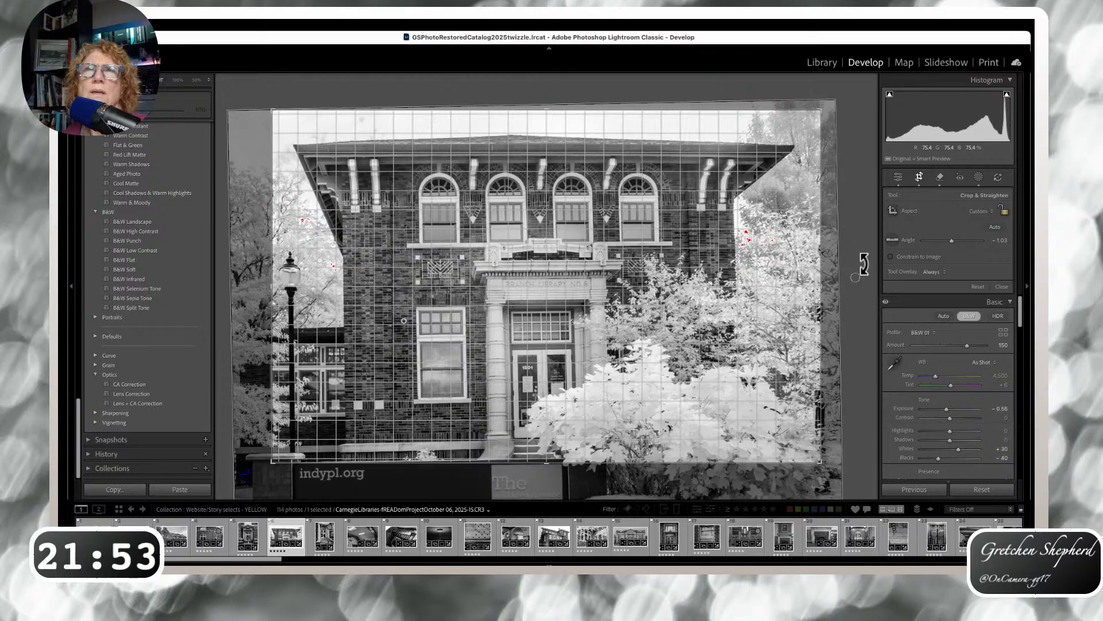
left_click_drag(864, 265, 864, 268)
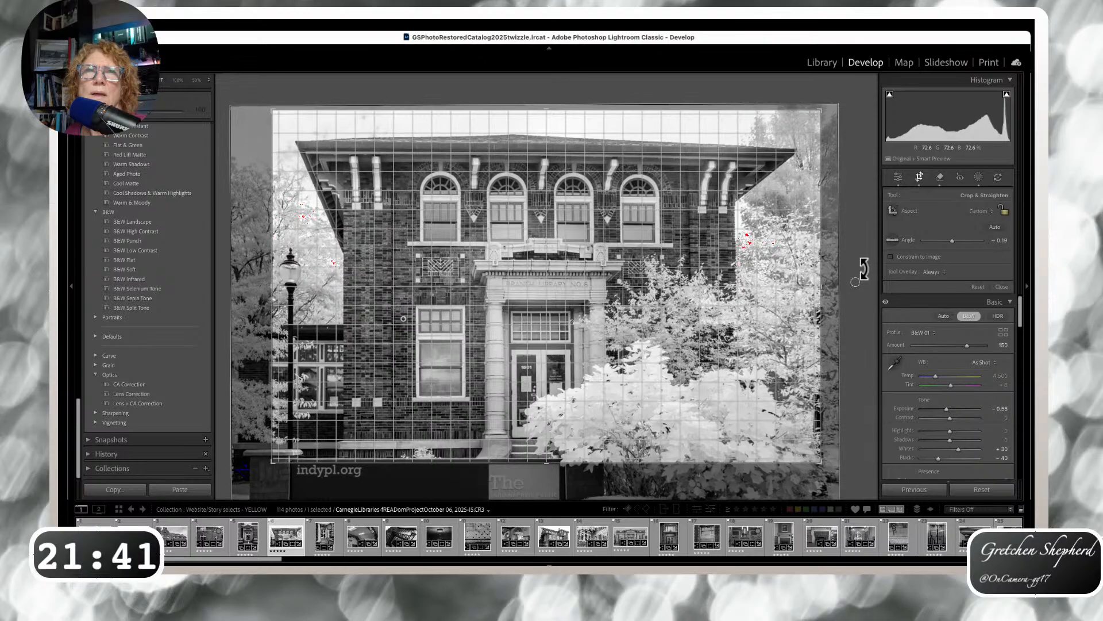
left_click_drag(865, 267, 864, 269)
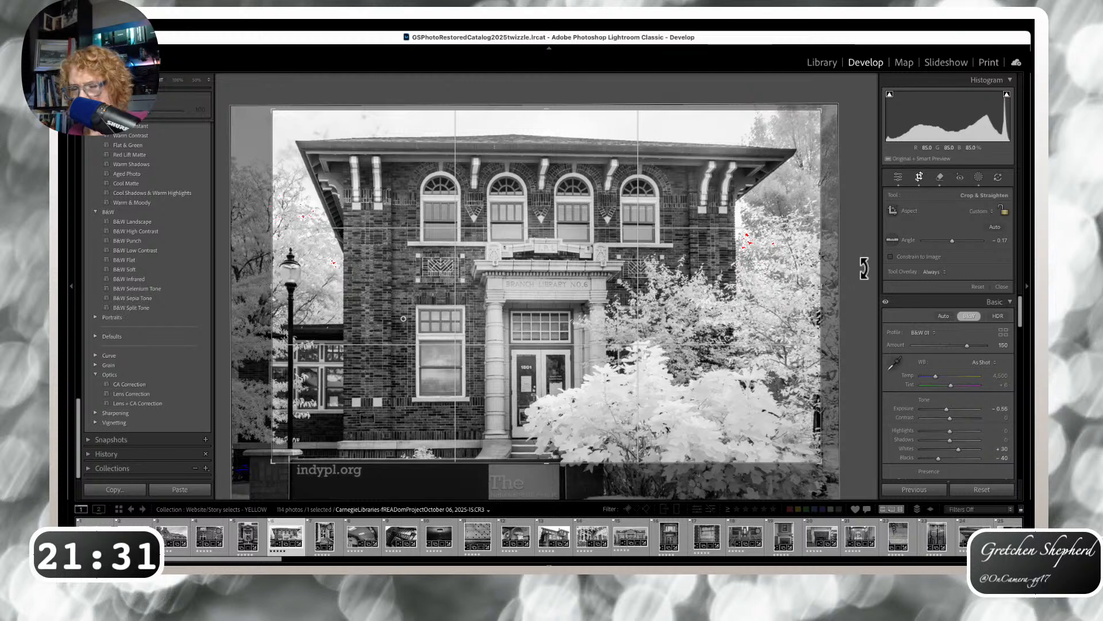
key("Return")
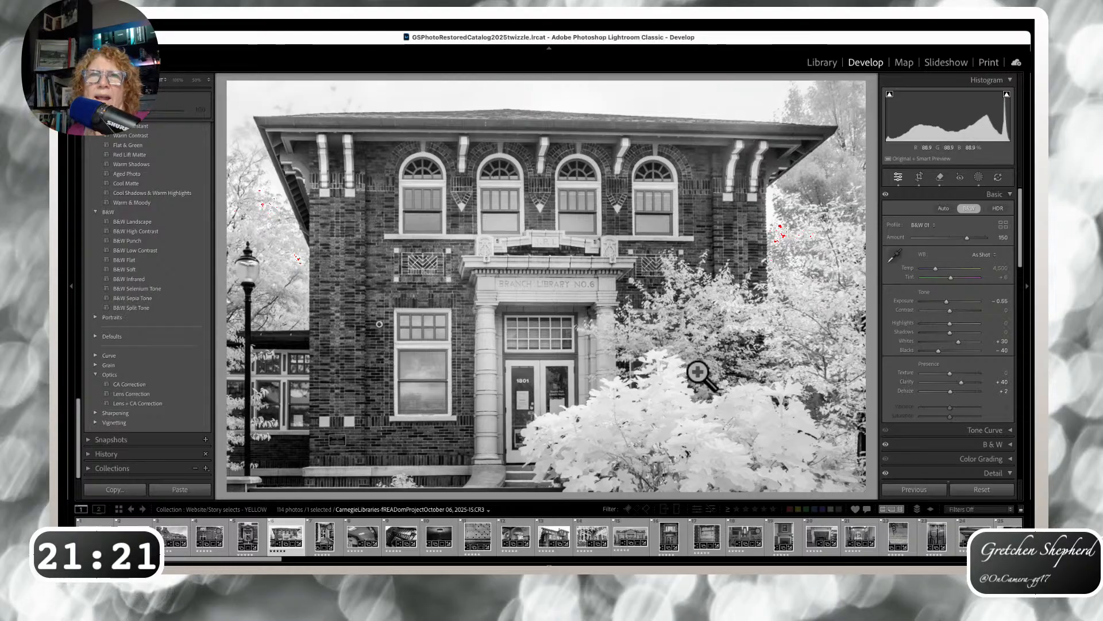
left_click(823, 64)
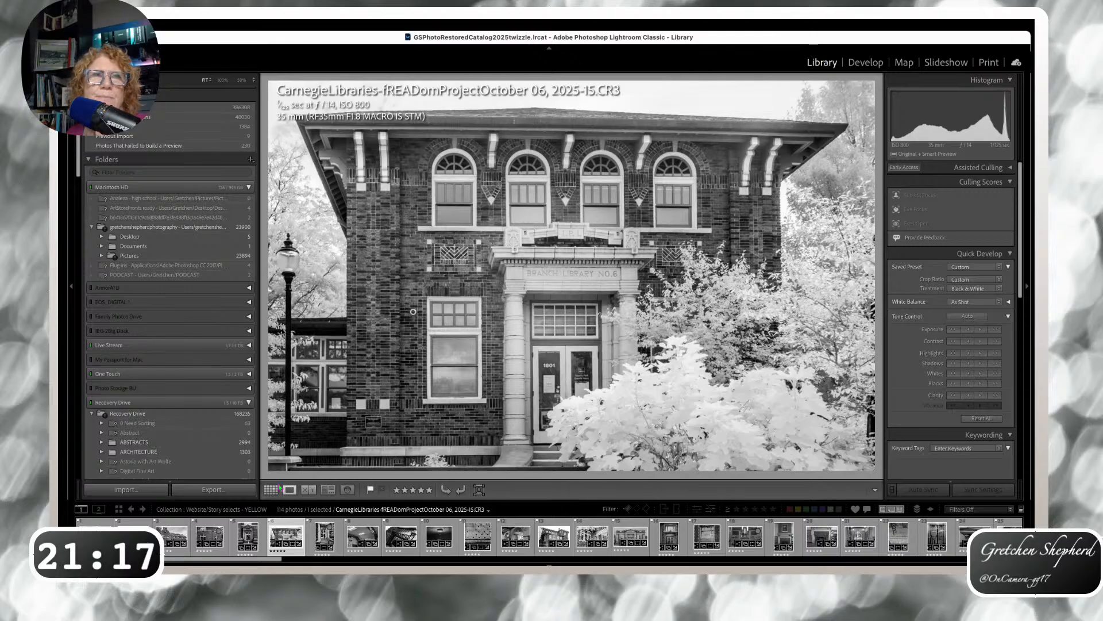
- Compare the October 06, 2025-4 library photo with its neighbours at full view, ending on the October 05, 2025-5 corner view
left_click(271, 489)
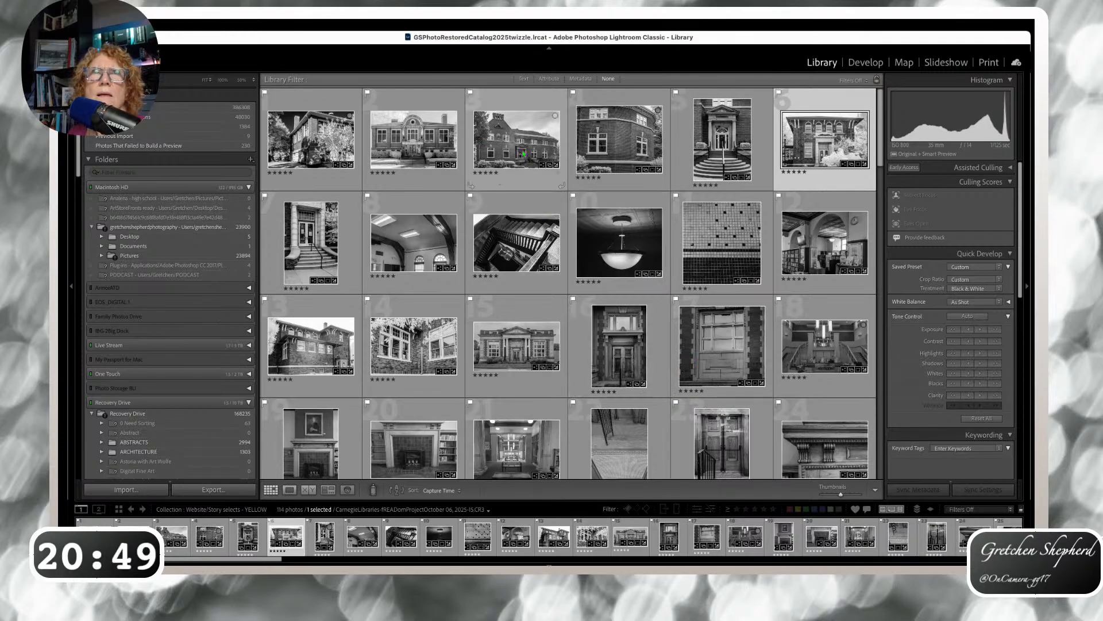
double_click(520, 162)
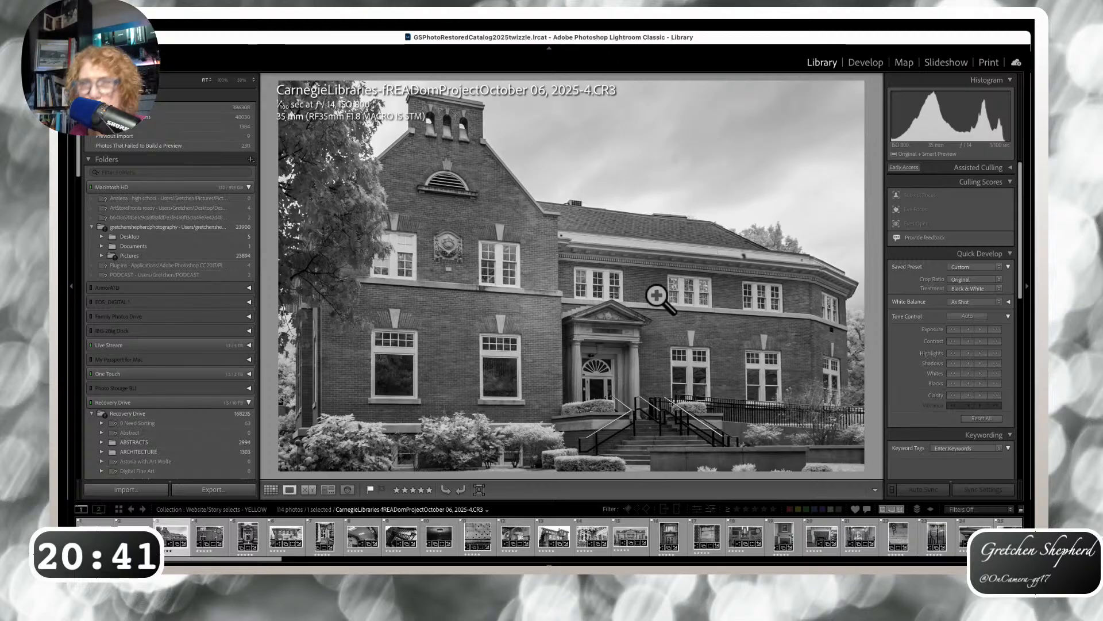
key("Left")
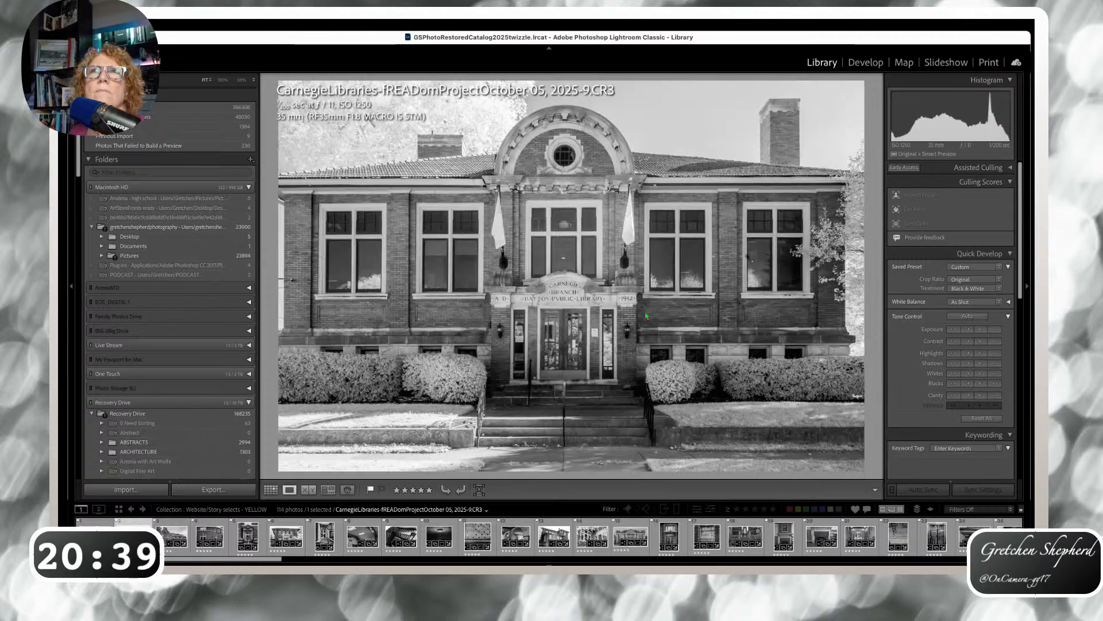
key("Right")
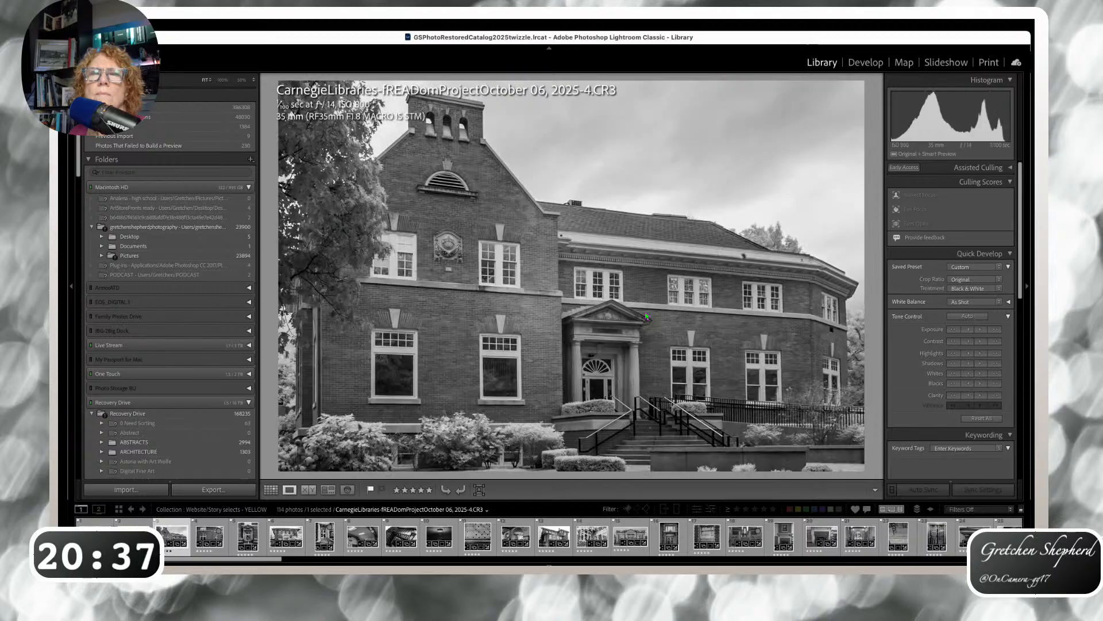
key("Left")
key("Left")
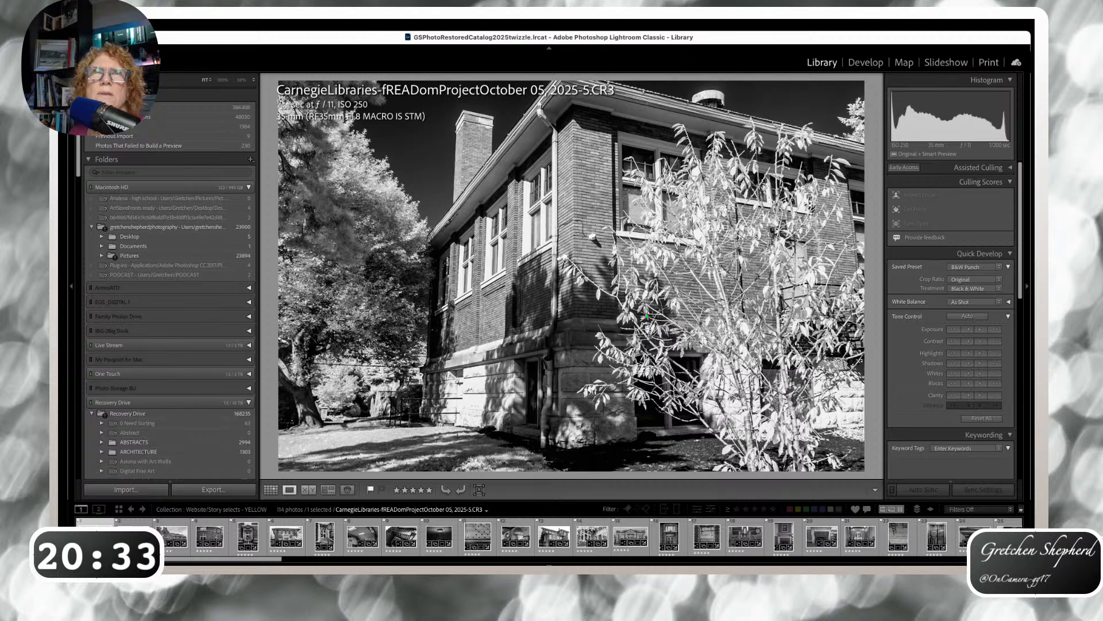
key("Right")
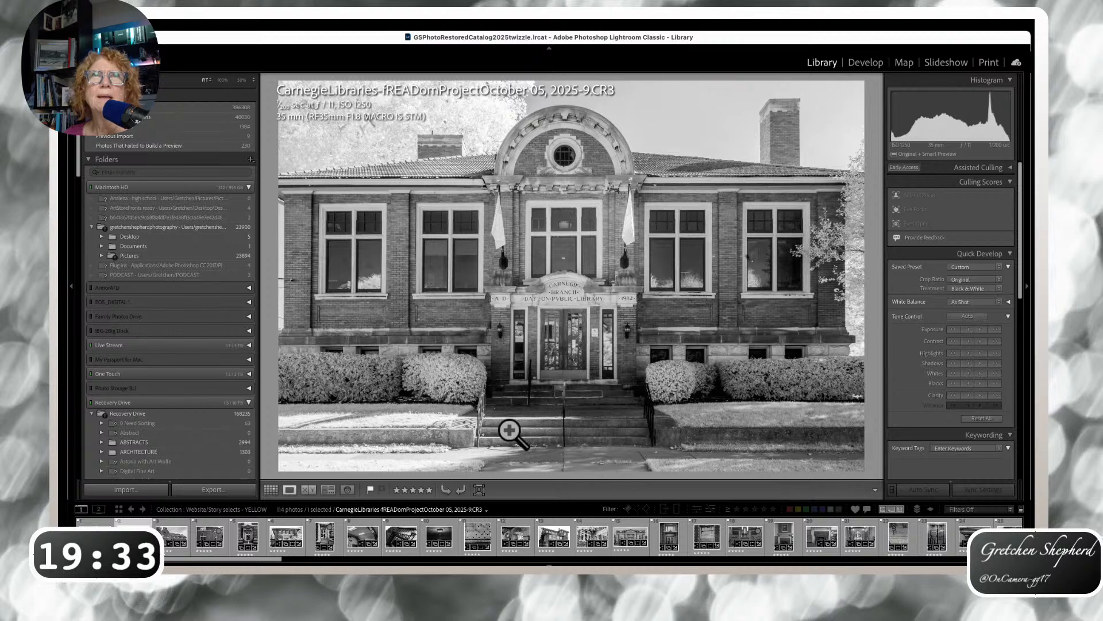
key("Right")
key("Right")
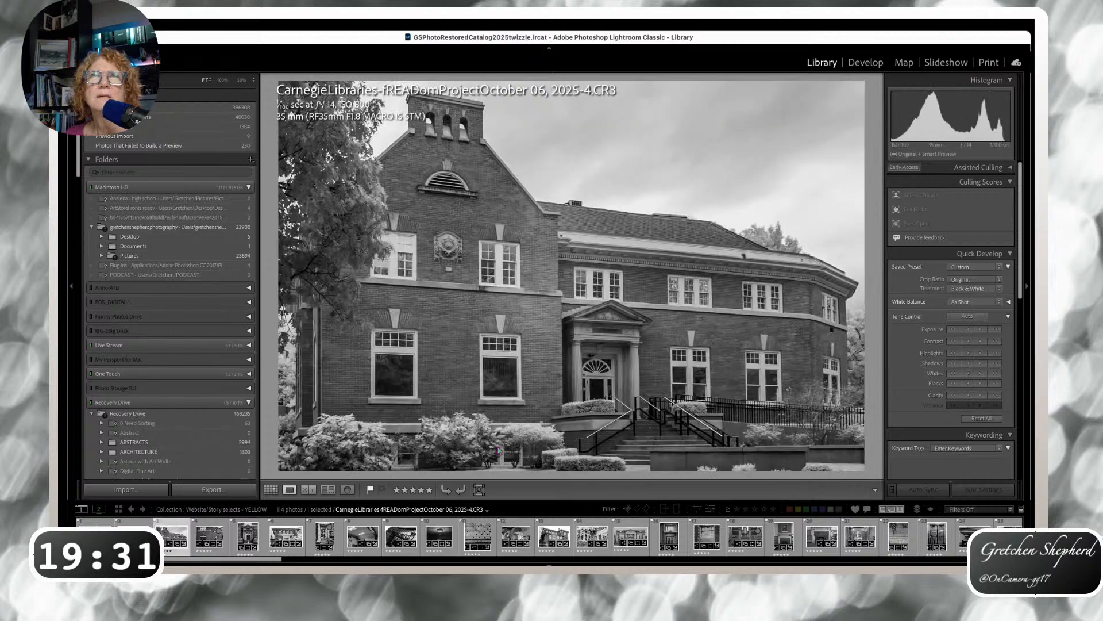
key("Right")
key("Left")
key("Left")
key("Left")
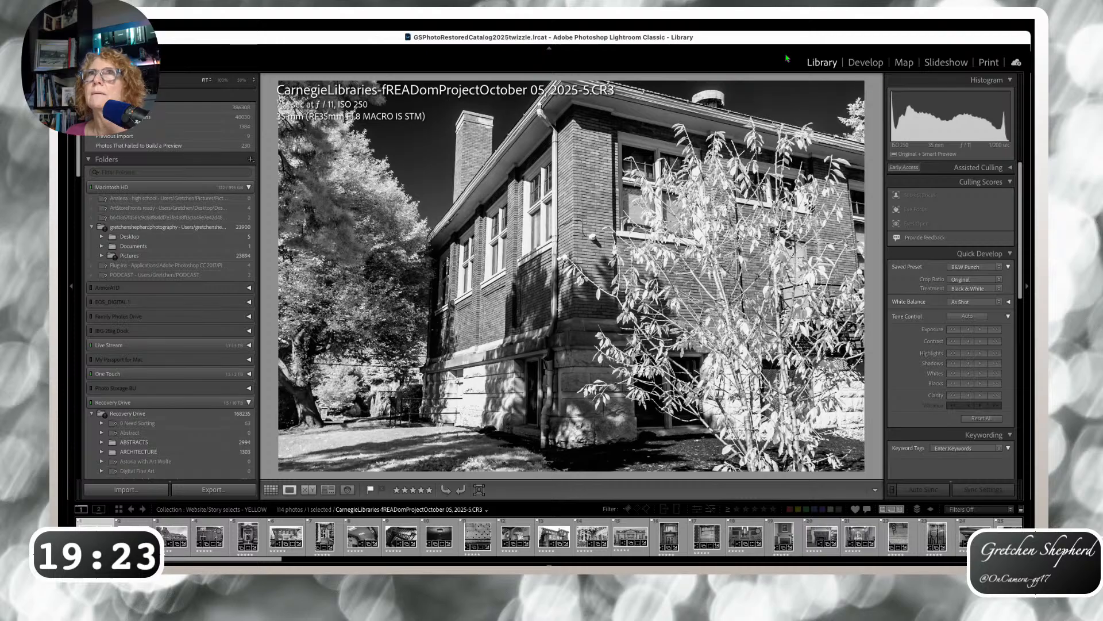
- Develop the October 05, 2025-5 photo of the building corner and set its Blacks to -19
left_click(868, 63)
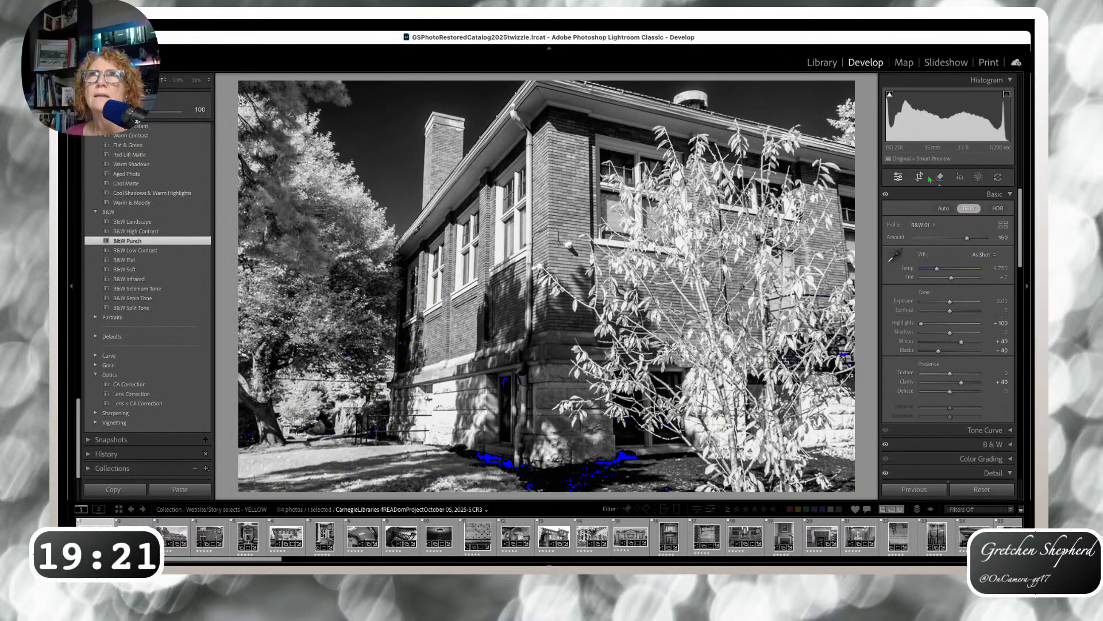
left_click(920, 178)
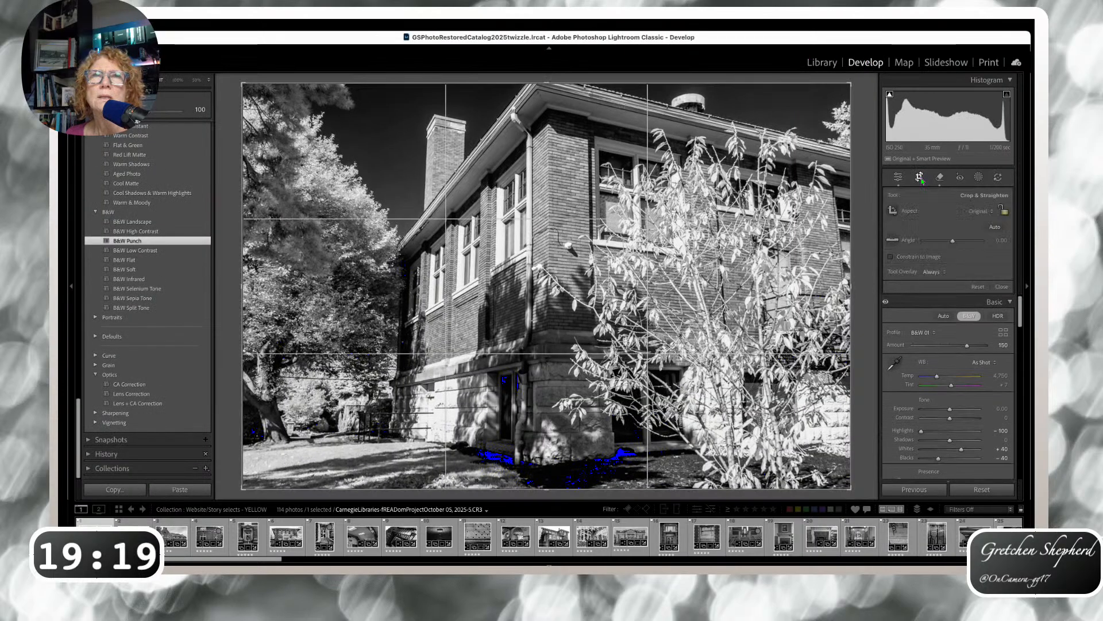
left_click(943, 458)
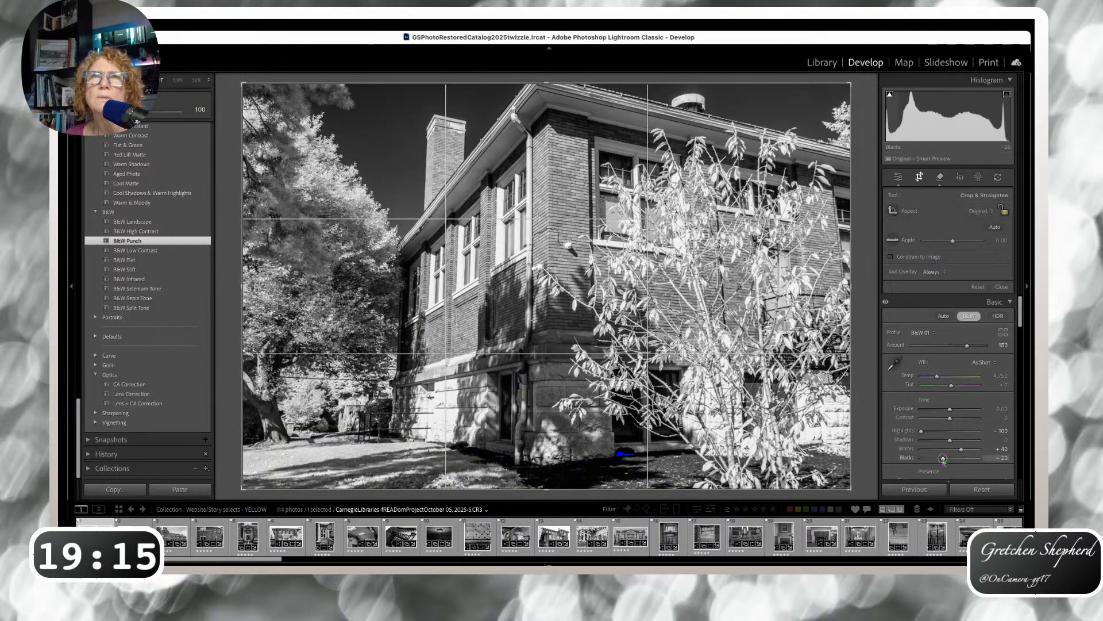
left_click_drag(943, 458, 944, 458)
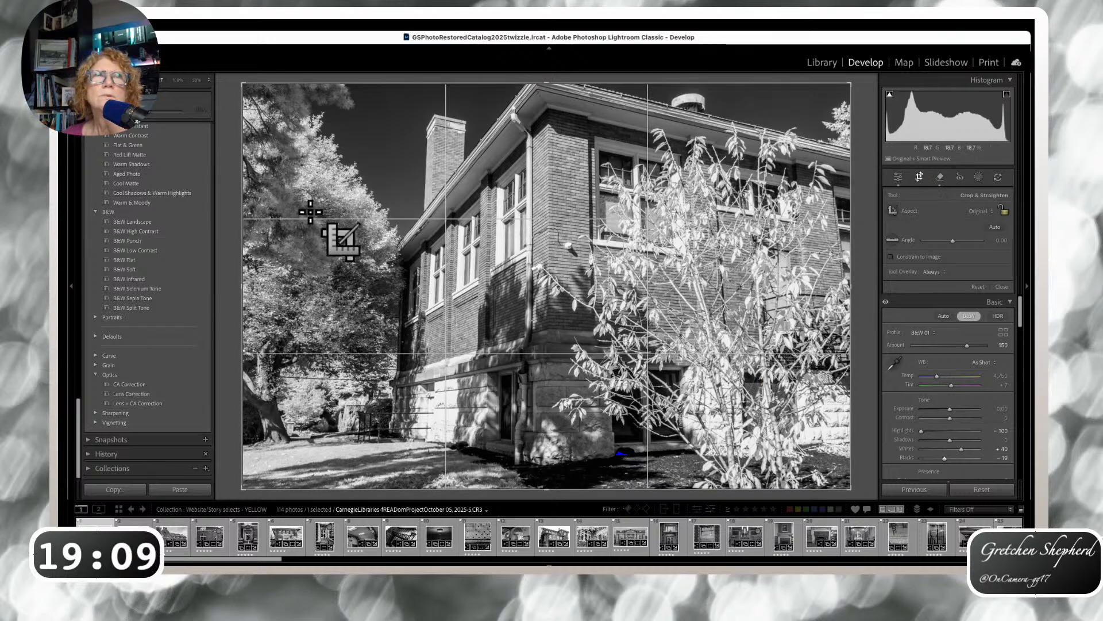
- Crop the trees off the photo's left side, set the aspect ratio to 4 x 5 / 8 x 10 and apply the crop
left_click_drag(244, 251, 286, 271)
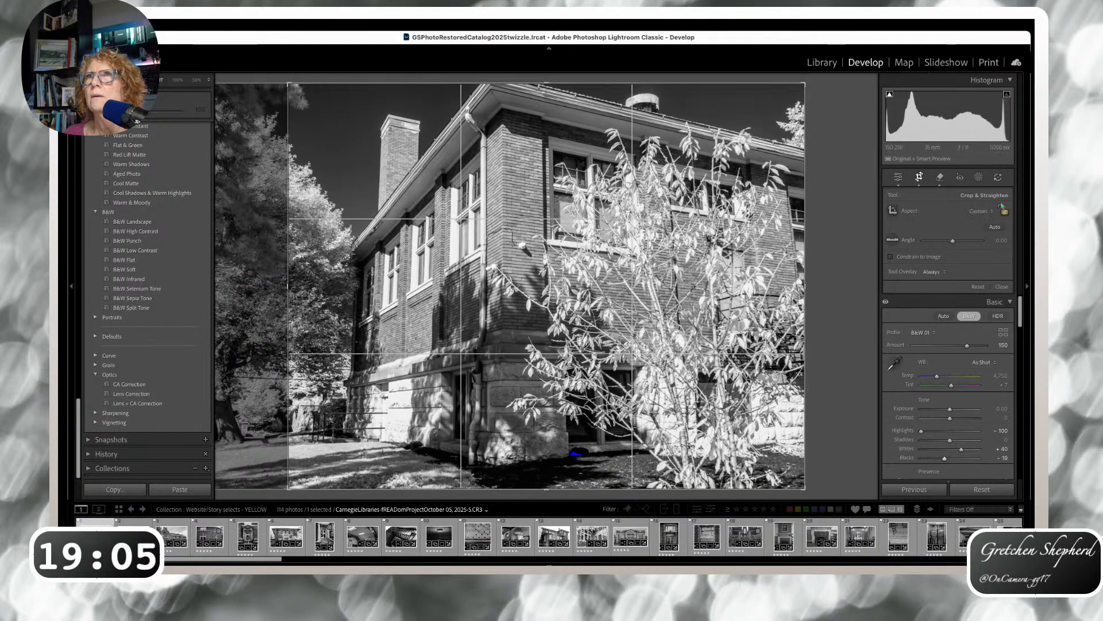
left_click(993, 212)
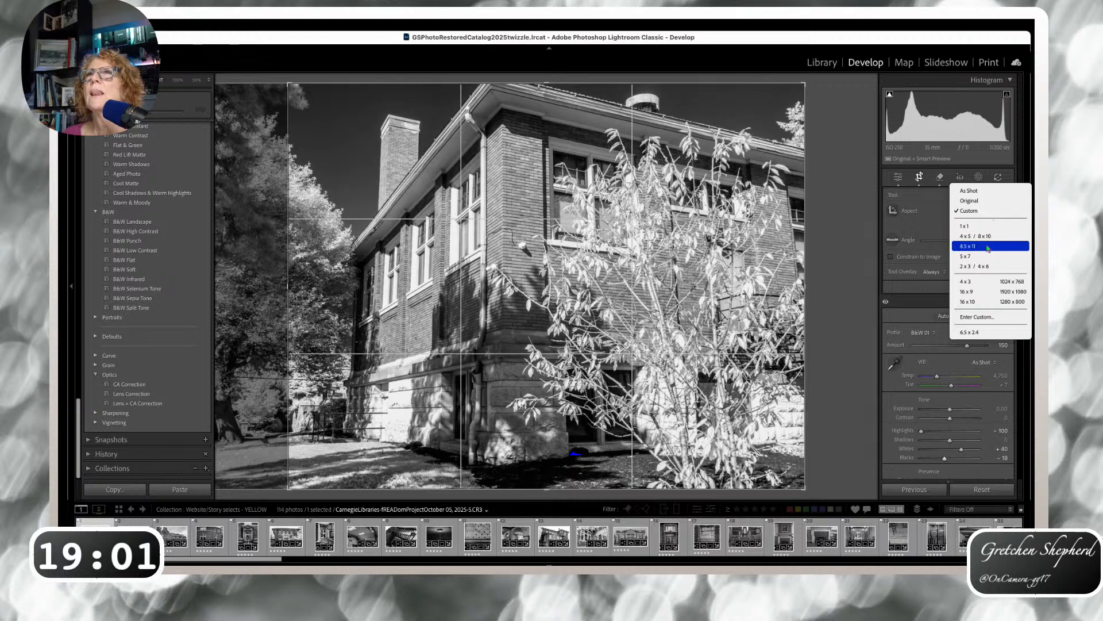
left_click(986, 236)
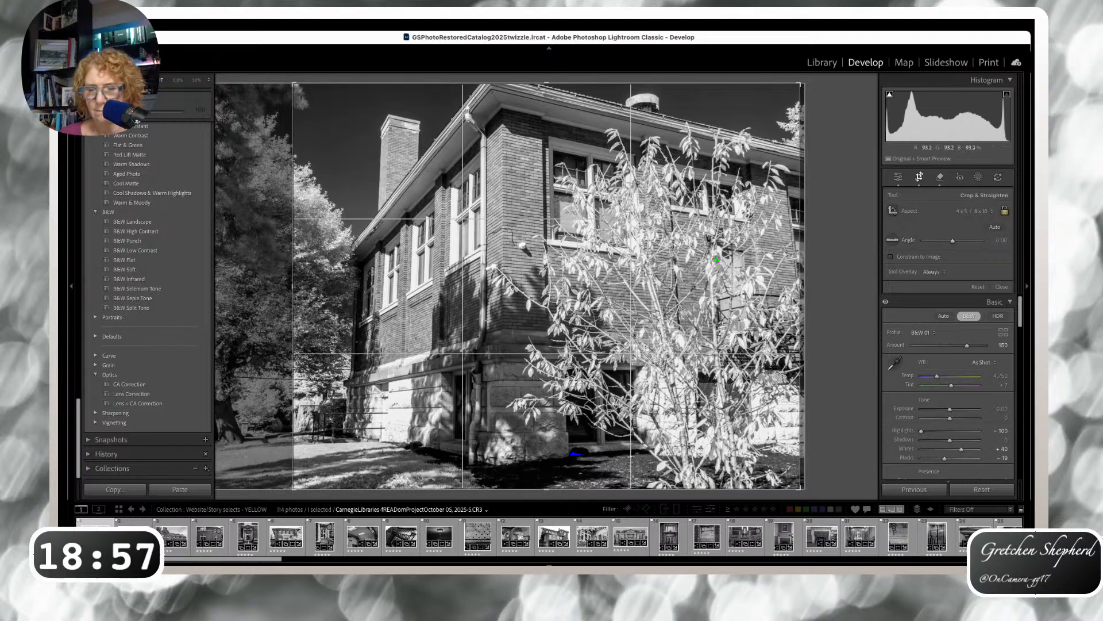
key("Return")
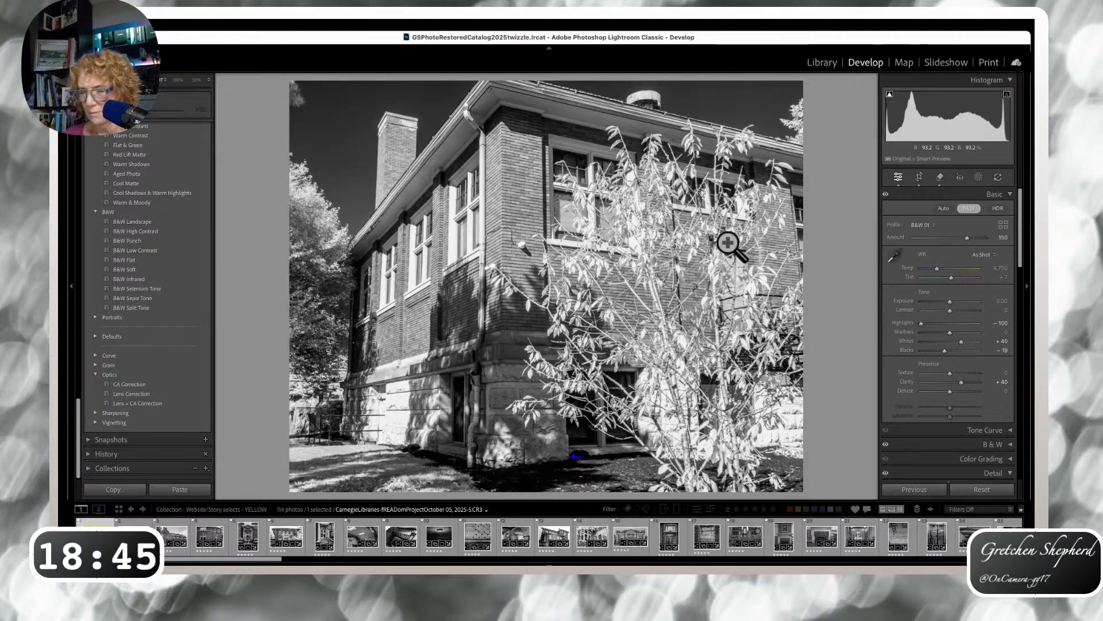
- Review the following library photos and set the Blacks of the October 06, 2025-14 curved-steps entrance photo to -25
key("Right")
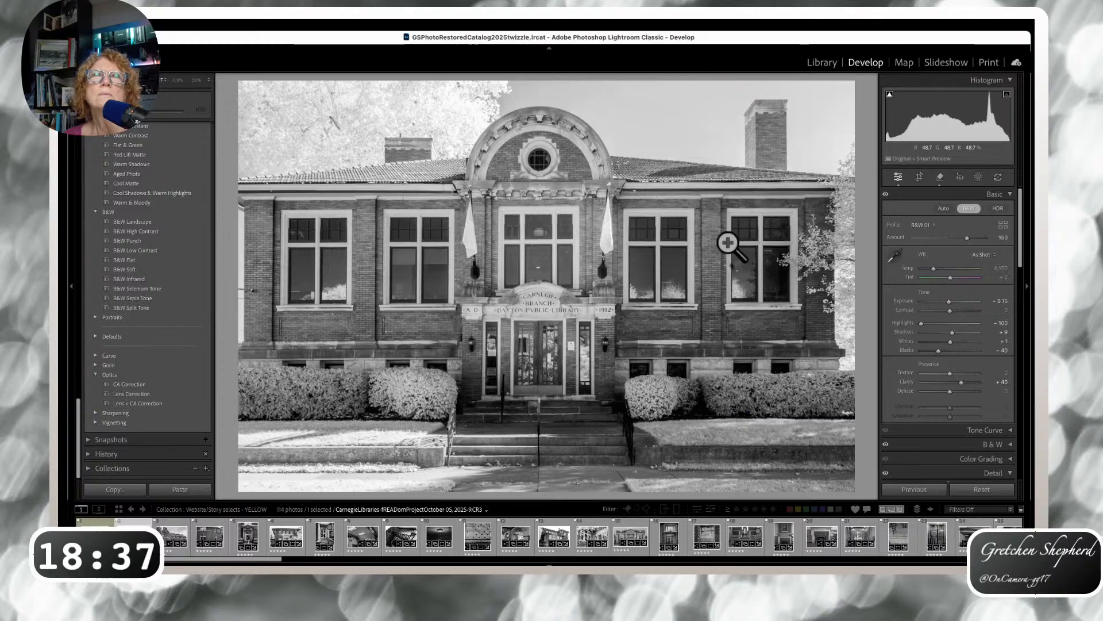
key("Right")
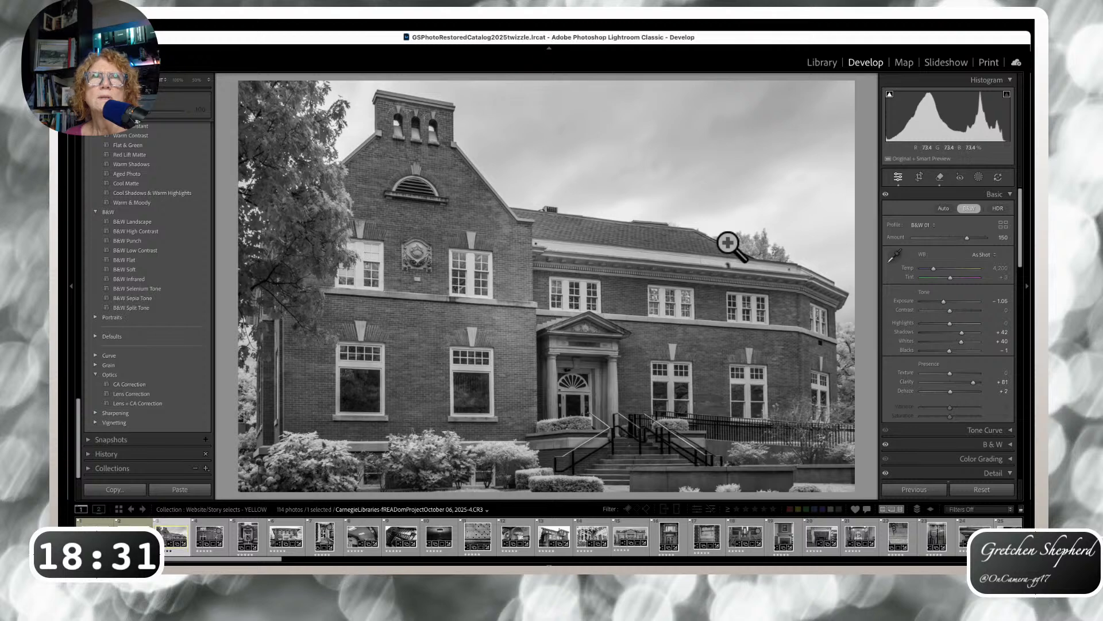
key("Right")
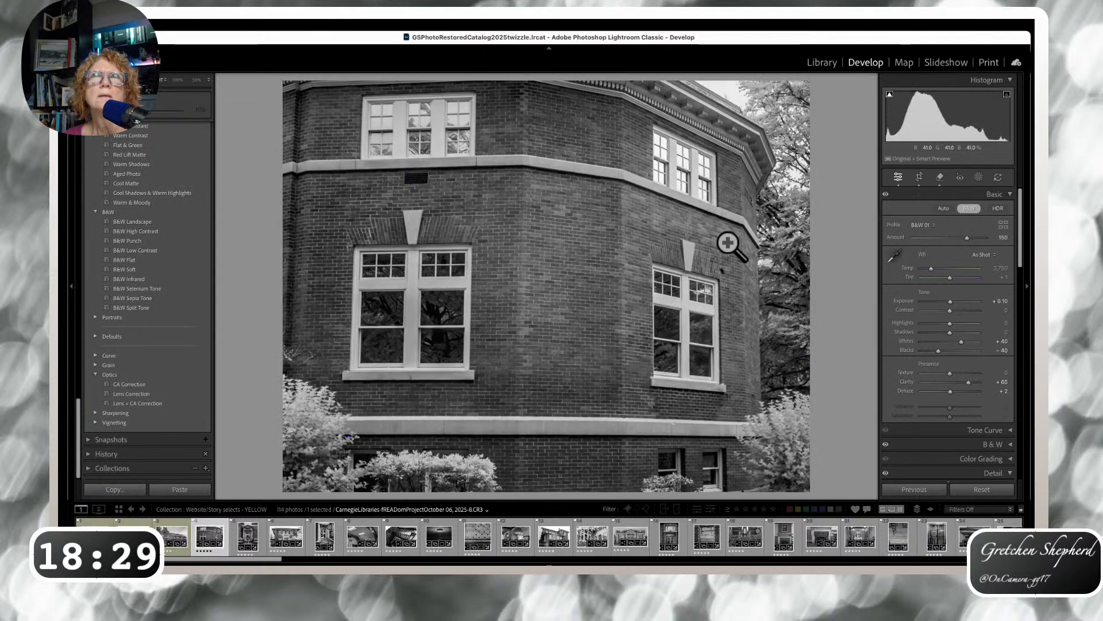
key("Right")
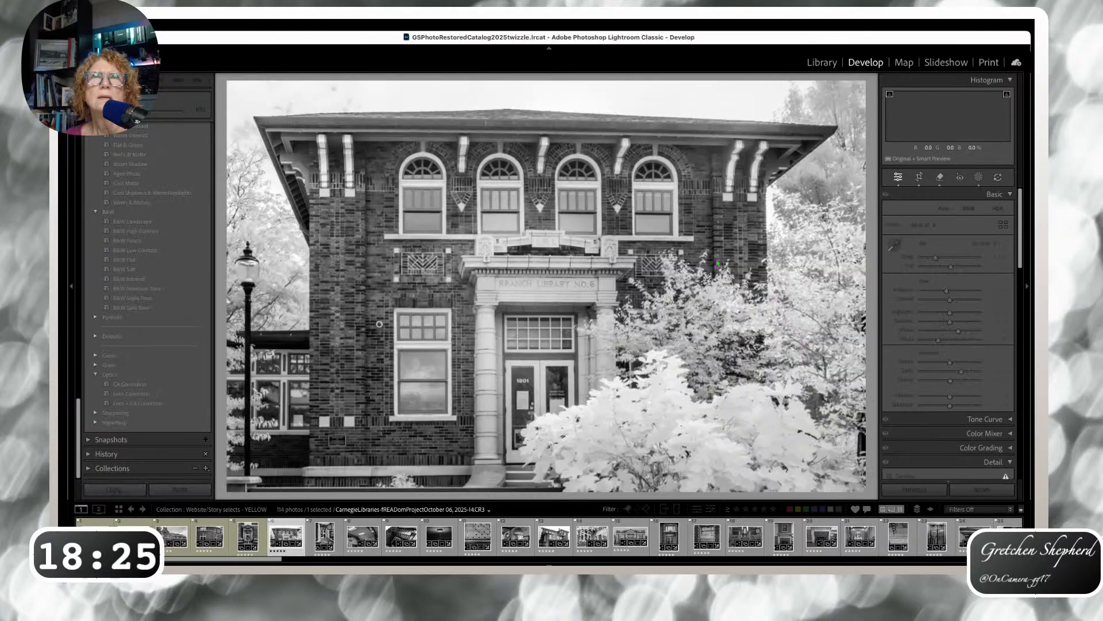
key("Right")
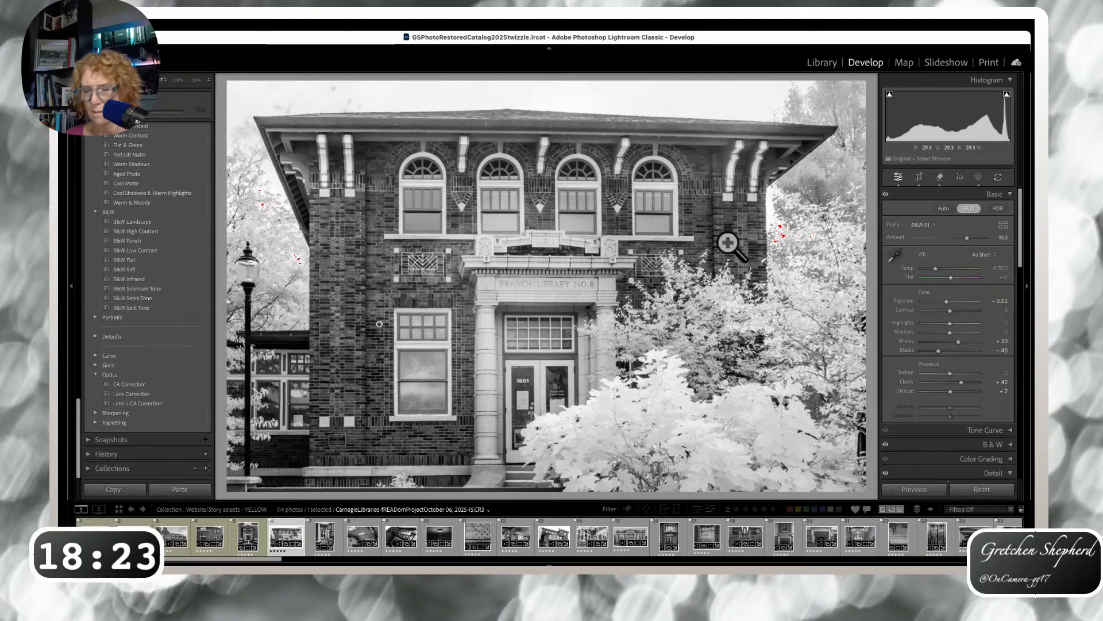
key("Left")
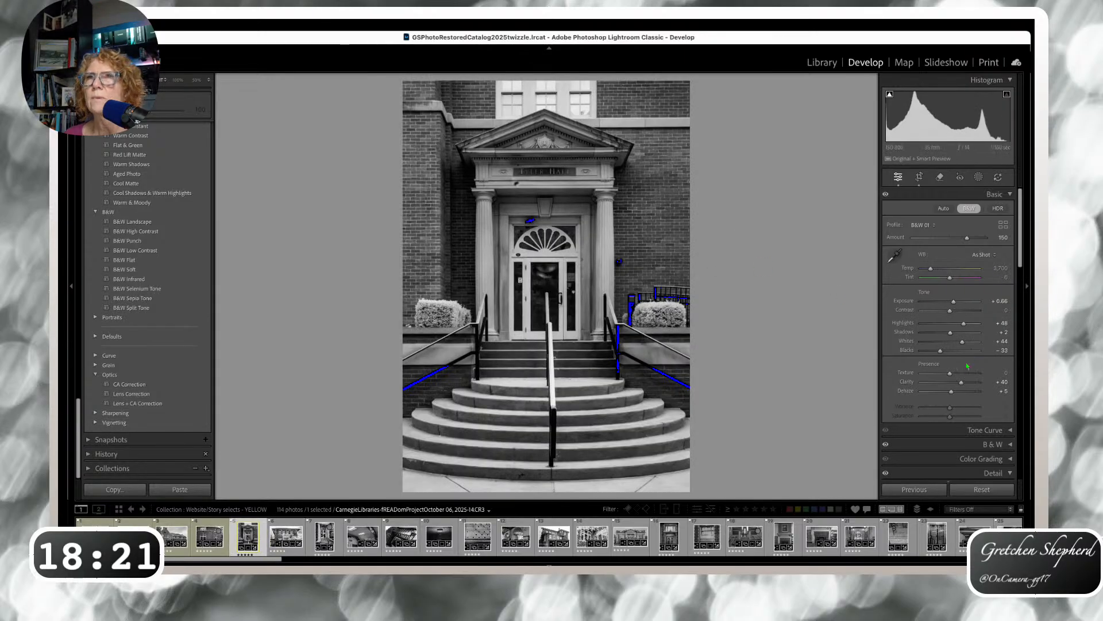
left_click_drag(940, 350, 943, 350)
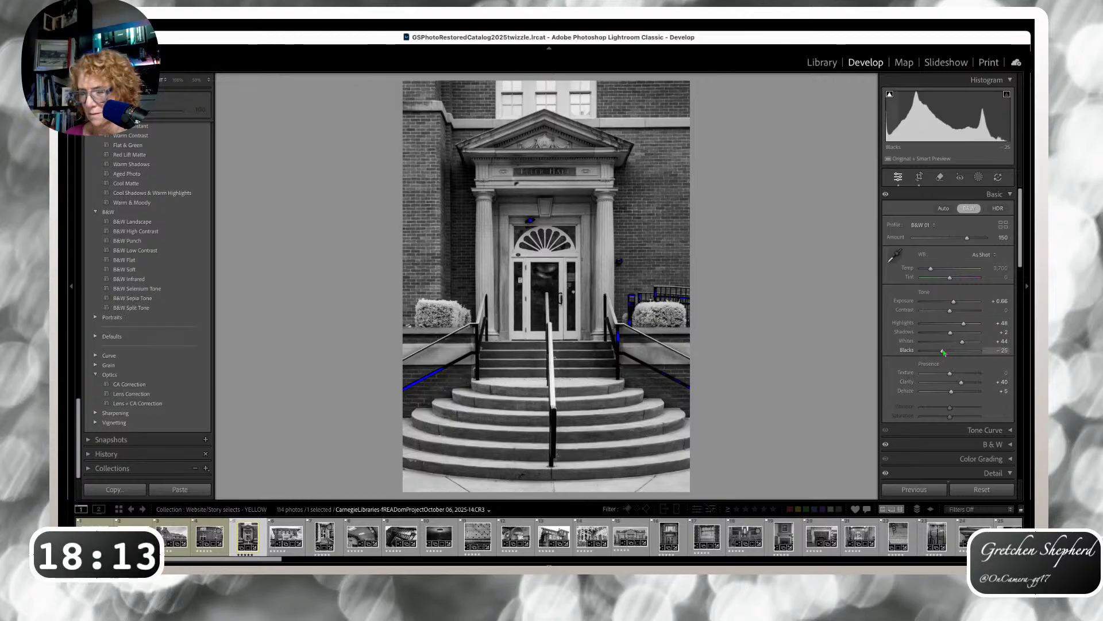
left_click_drag(943, 351, 943, 351)
- Crop most of the pavement off the bottom of the October 06, 2025-21 entrance photo and apply the crop
key("Right")
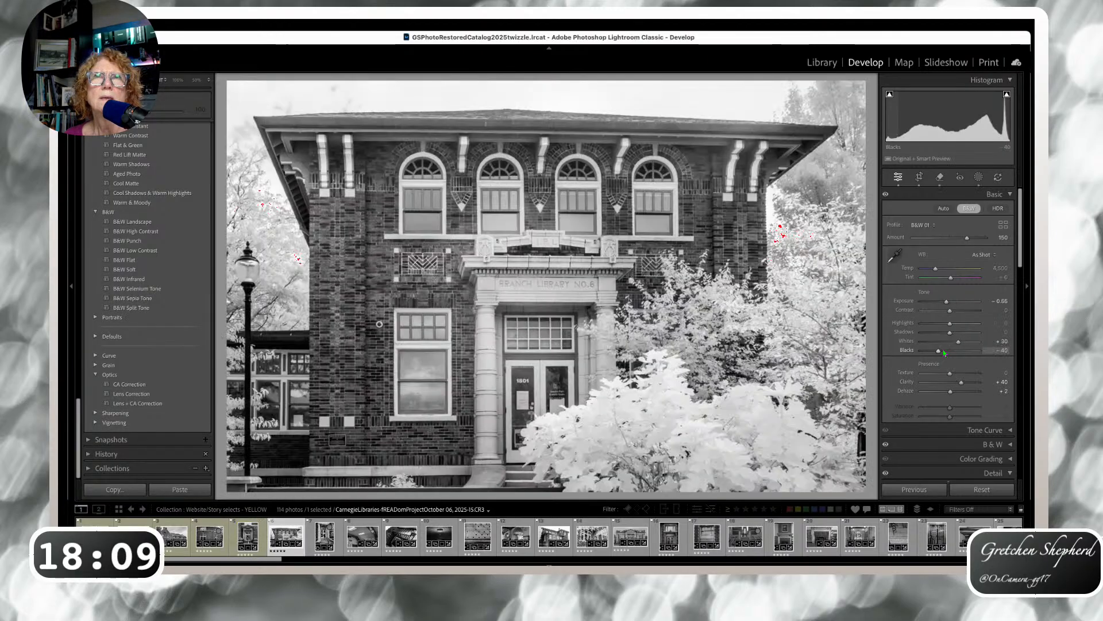
key("Right")
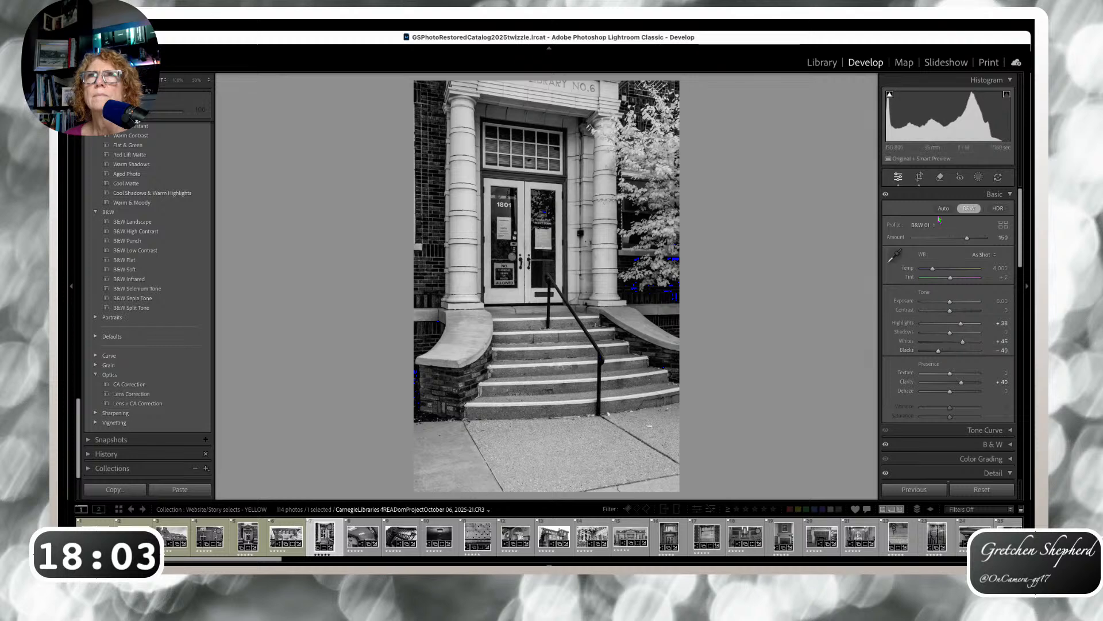
left_click(921, 178)
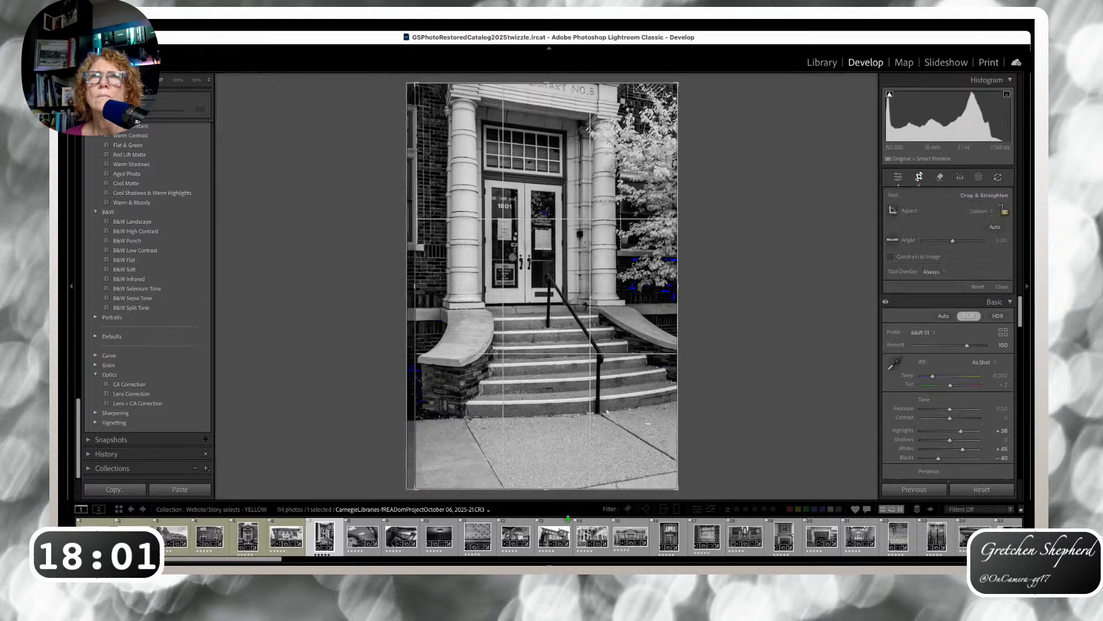
left_click_drag(562, 471, 553, 462)
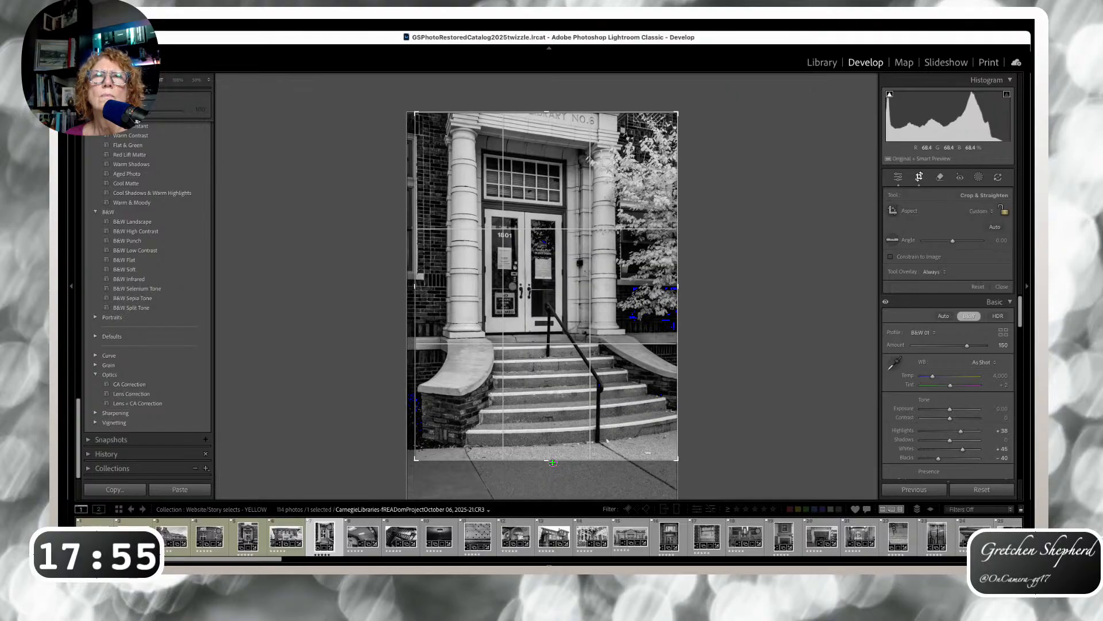
key("Return")
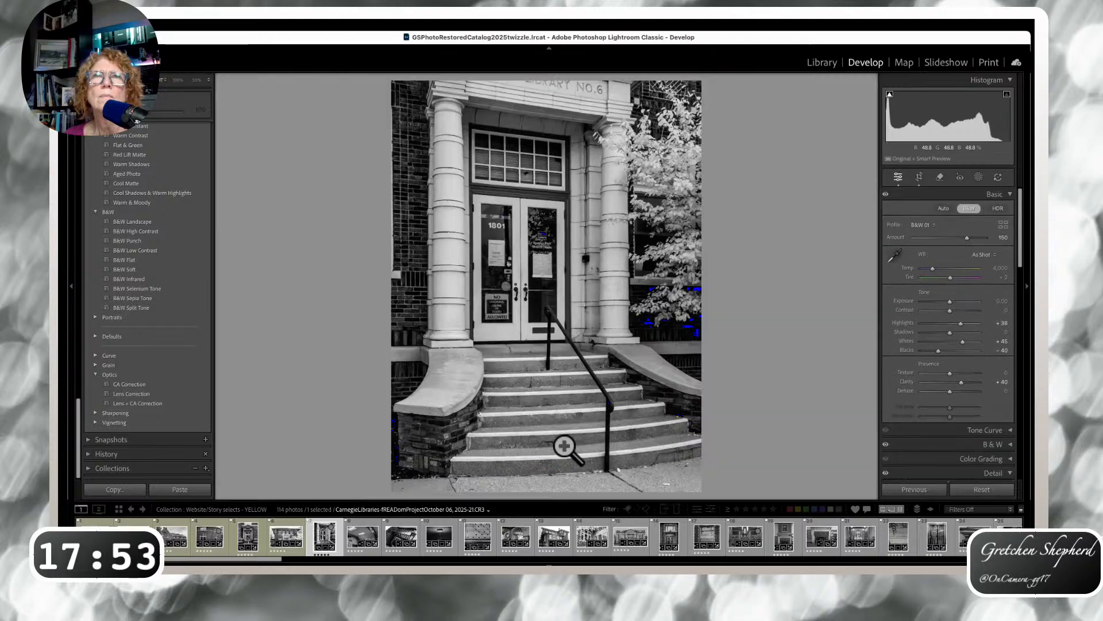
- Apply the B&W Low Contrast preset to the October 06, 2025-25 interior ceiling photo
key("Right")
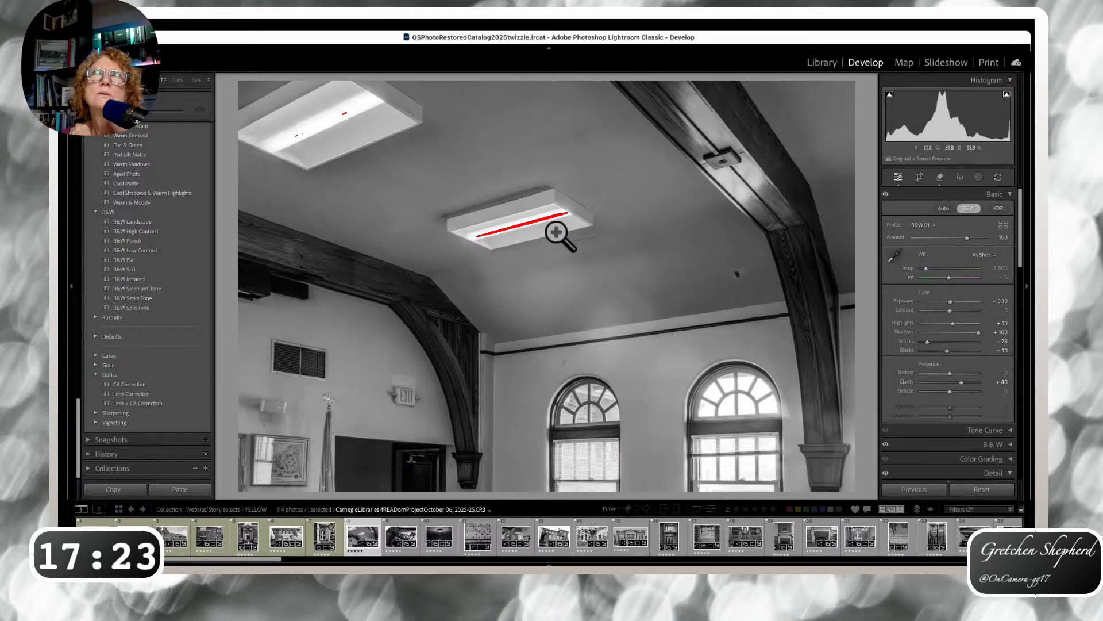
scroll(156, 420, "down", 1)
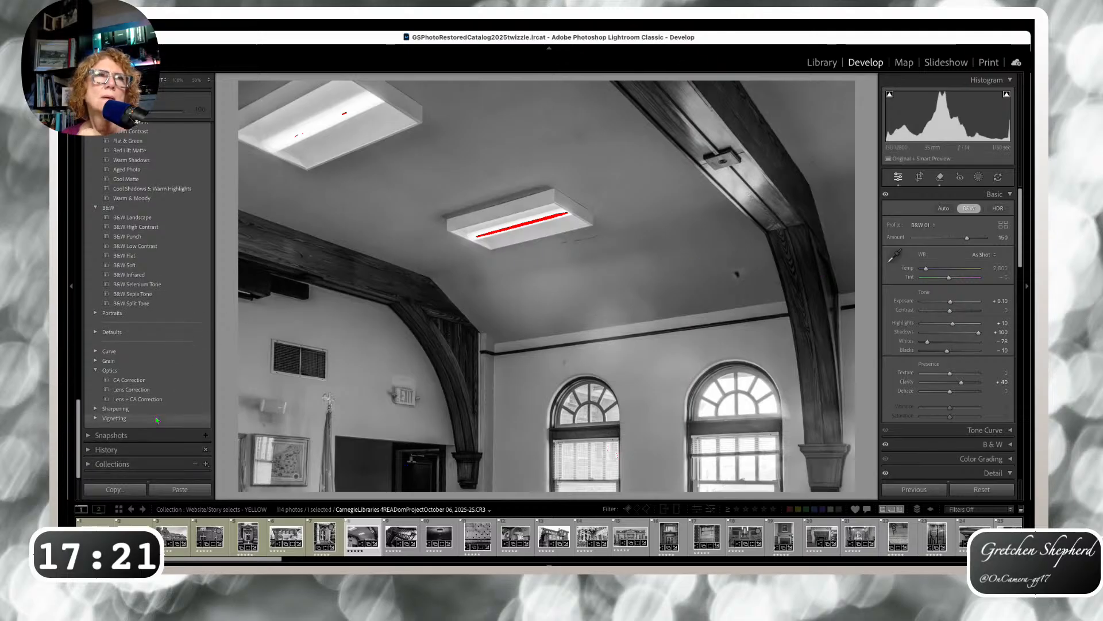
scroll(156, 421, "up", 5)
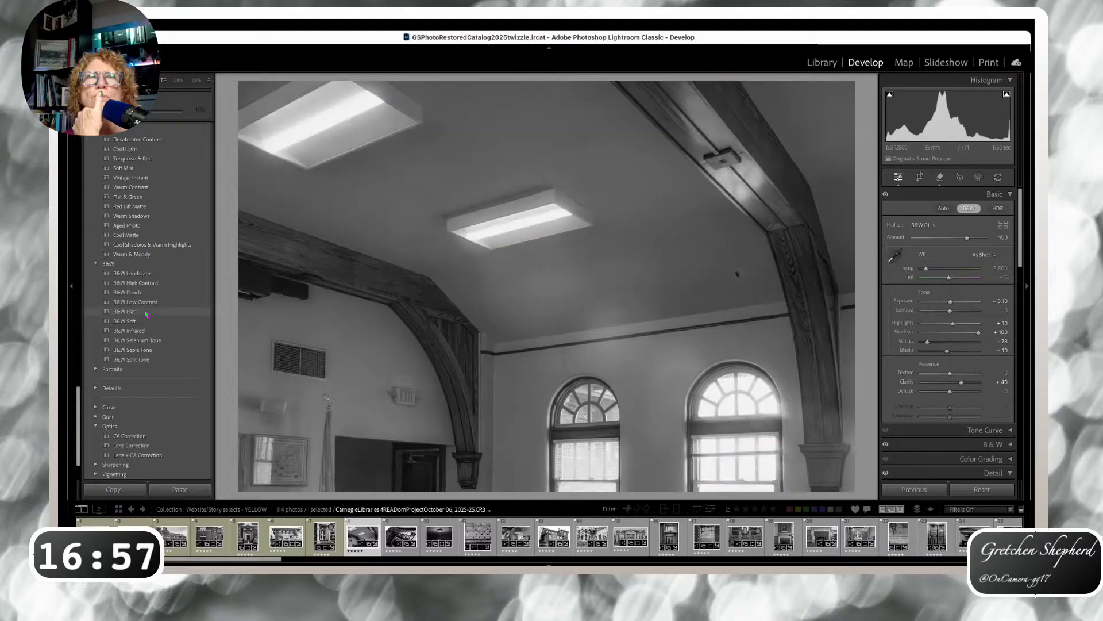
left_click(140, 303)
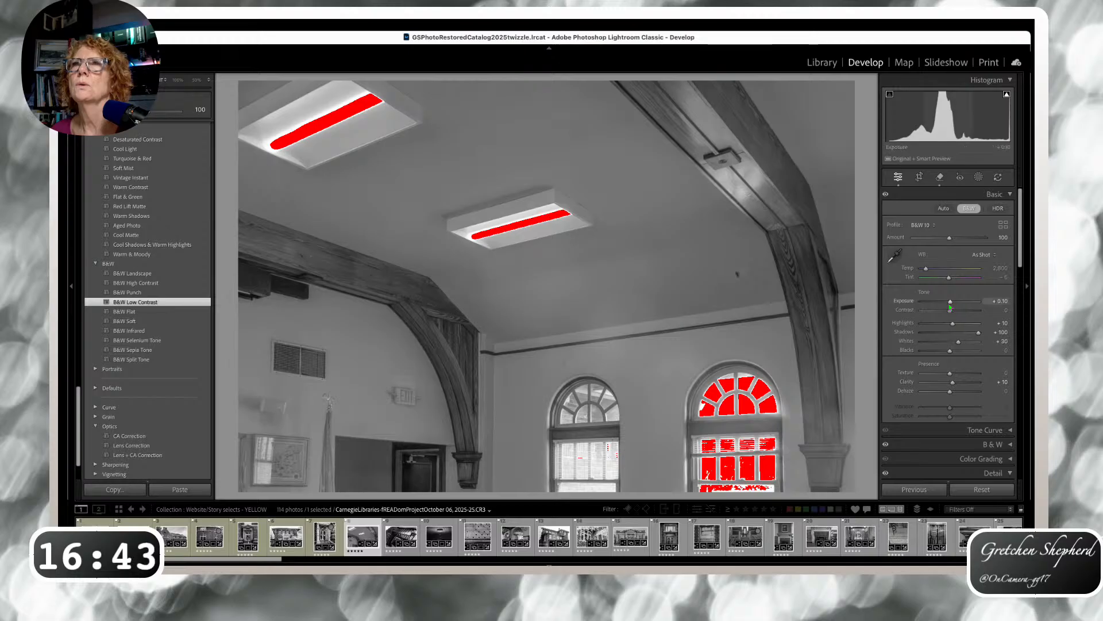
- Reset the interior photo's Exposure to 0.00 and set Highlights to -15 and Whites to -8
double_click(951, 302)
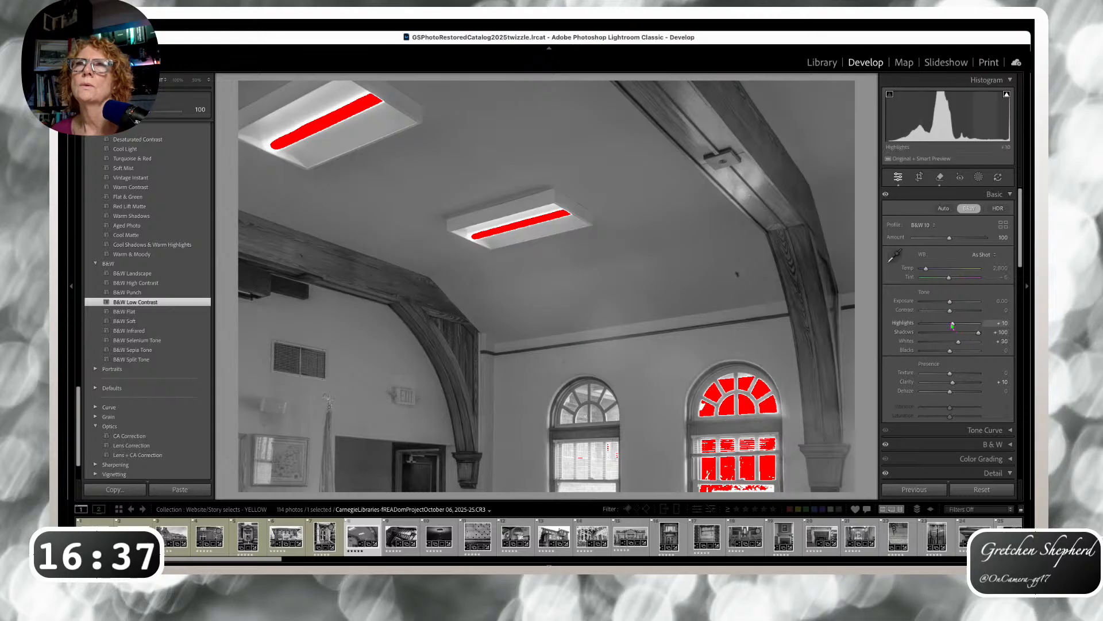
left_click_drag(952, 323, 938, 324)
left_click_drag(941, 324, 947, 341)
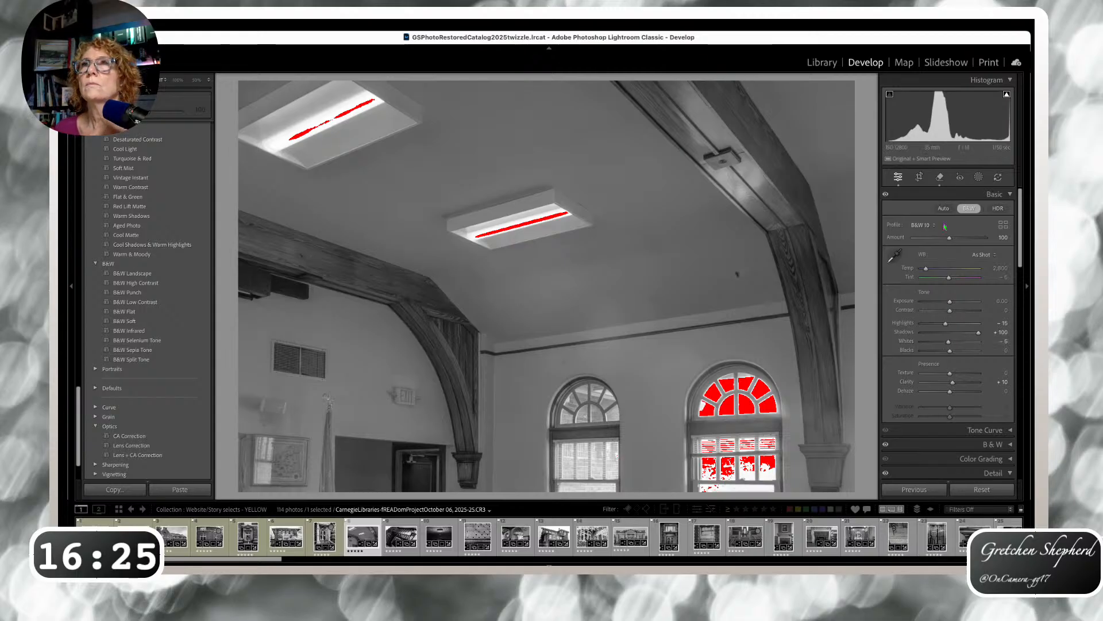
- Mask the larger arched window on the right as an object and set its Exposure to -1.46 and Highlights to about -80
left_click(978, 177)
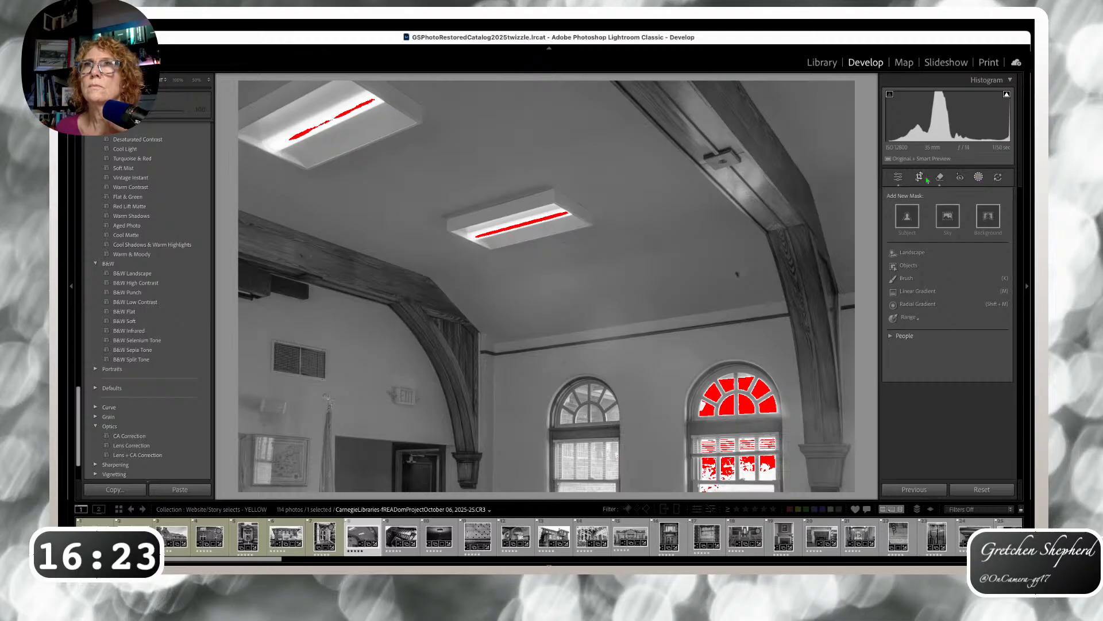
left_click(907, 265)
mouse_move(747, 409)
left_mouse_down()
mouse_move(713, 477)
mouse_move(708, 410)
mouse_move(741, 377)
mouse_move(773, 417)
mouse_move(773, 480)
mouse_move(725, 484)
mouse_move(761, 476)
mouse_move(729, 456)
mouse_move(750, 399)
mouse_move(742, 448)
mouse_move(760, 444)
left_mouse_up()
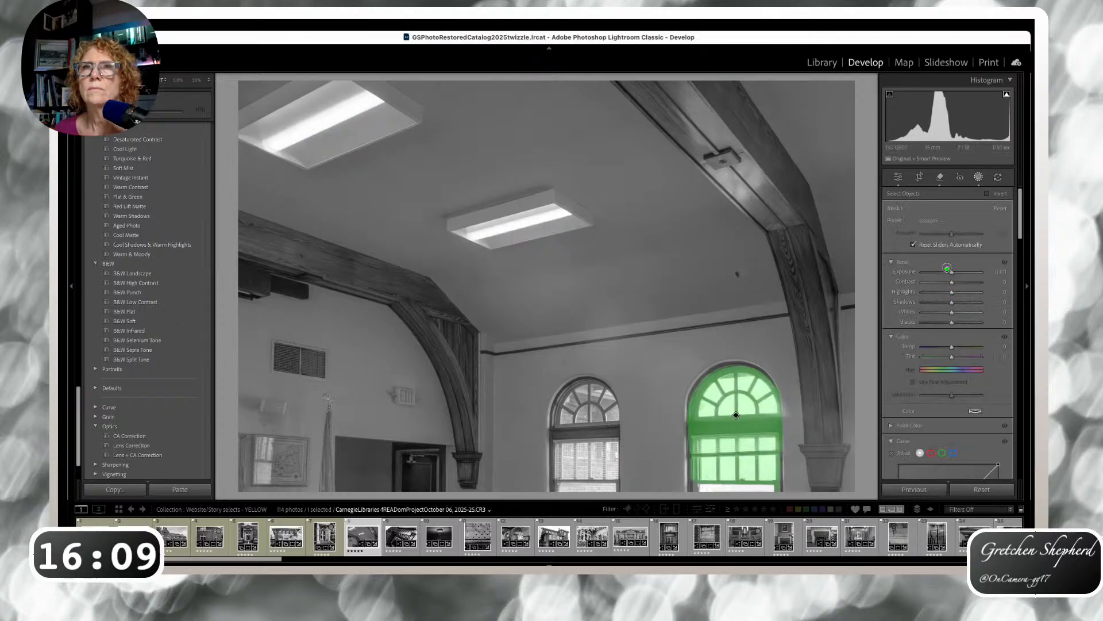
left_click_drag(951, 267, 939, 272)
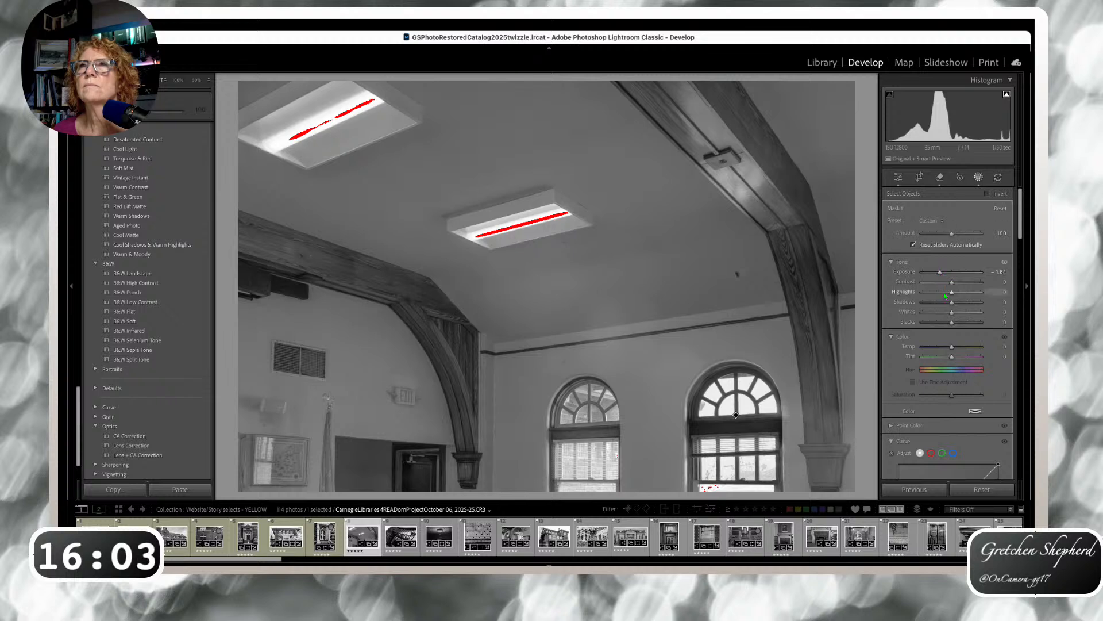
left_click_drag(951, 292, 941, 272)
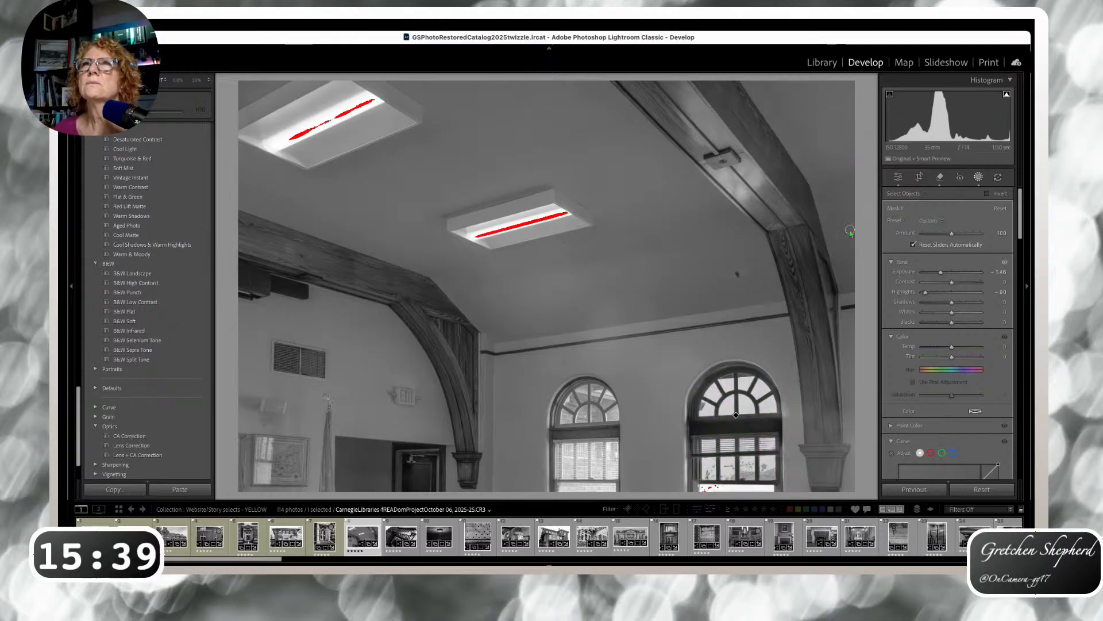
- Add a separate object mask for the smaller arched window and set its Exposure to -0.60 and Highlights to -72
key("shift")
mouse_move(603, 479)
left_mouse_down()
mouse_move(604, 396)
mouse_move(589, 391)
mouse_move(562, 413)
mouse_move(559, 479)
mouse_move(612, 481)
mouse_move(610, 455)
mouse_move(593, 438)
mouse_move(582, 467)
mouse_move(585, 410)
mouse_move(597, 437)
left_mouse_up()
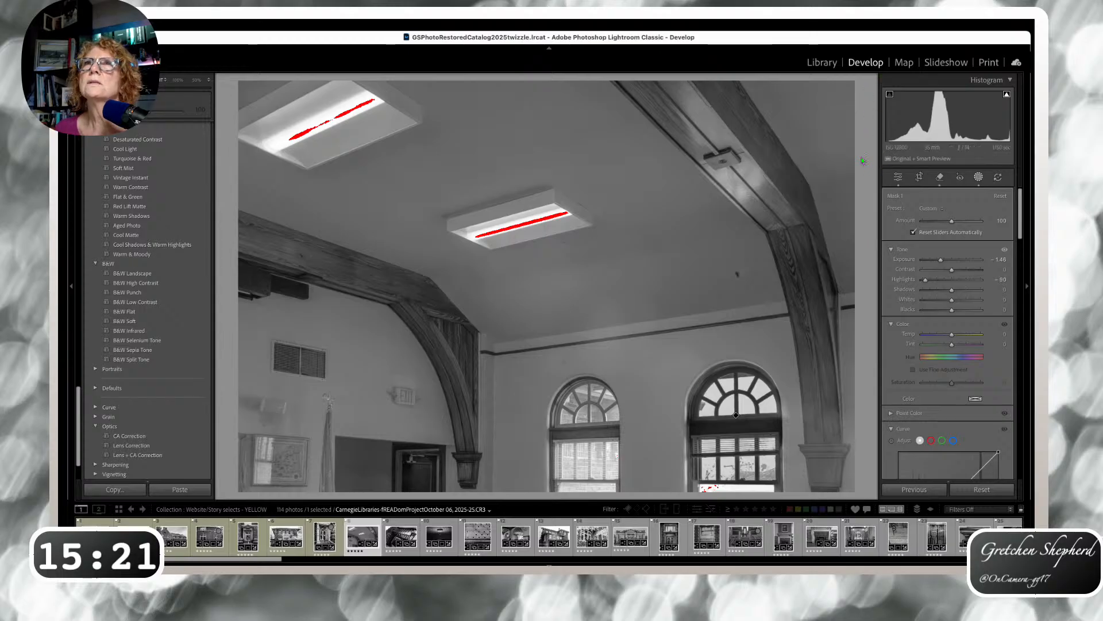
left_click(862, 183)
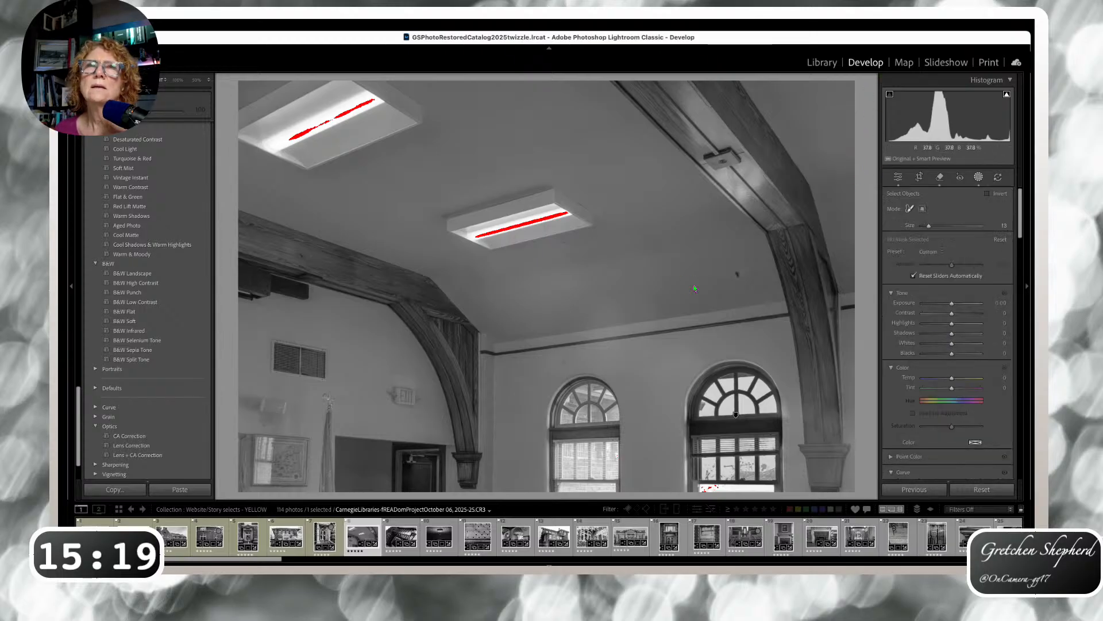
mouse_move(601, 478)
left_mouse_down()
mouse_move(602, 402)
mouse_move(590, 394)
mouse_move(567, 409)
mouse_move(558, 476)
mouse_move(608, 480)
mouse_move(608, 408)
mouse_move(596, 409)
mouse_move(587, 472)
mouse_move(573, 411)
mouse_move(572, 454)
left_mouse_up()
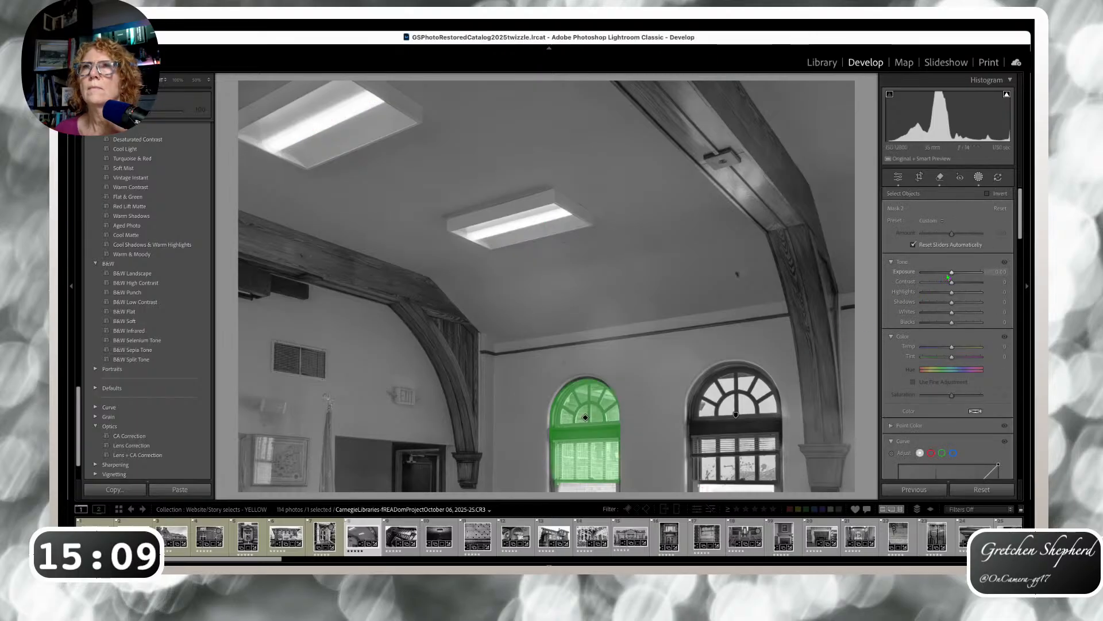
left_click_drag(951, 272, 949, 273)
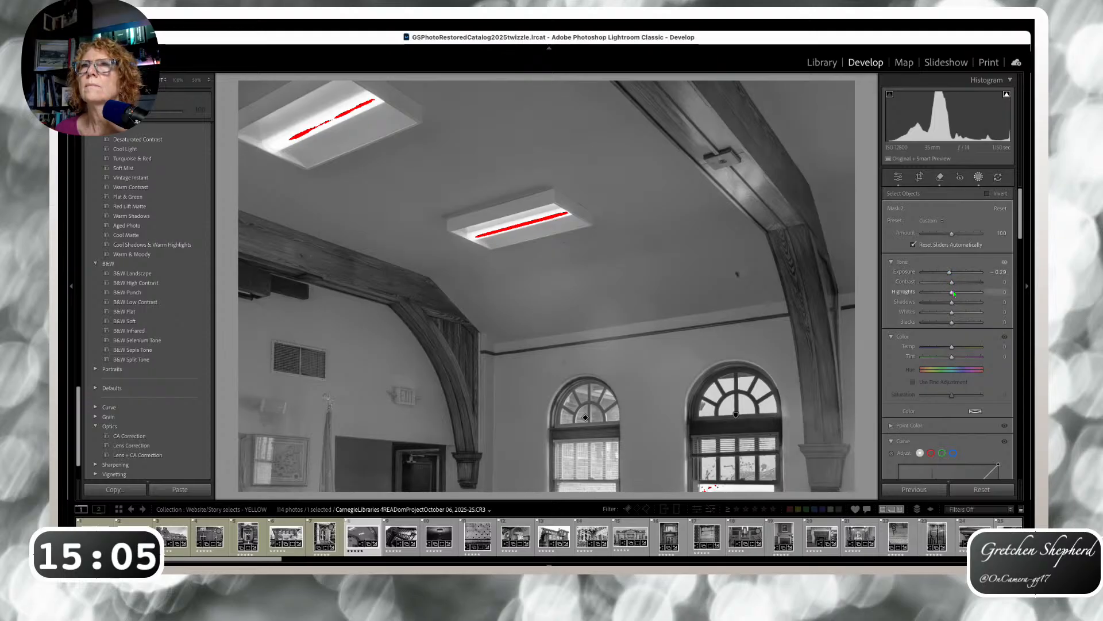
left_click_drag(952, 292, 932, 292)
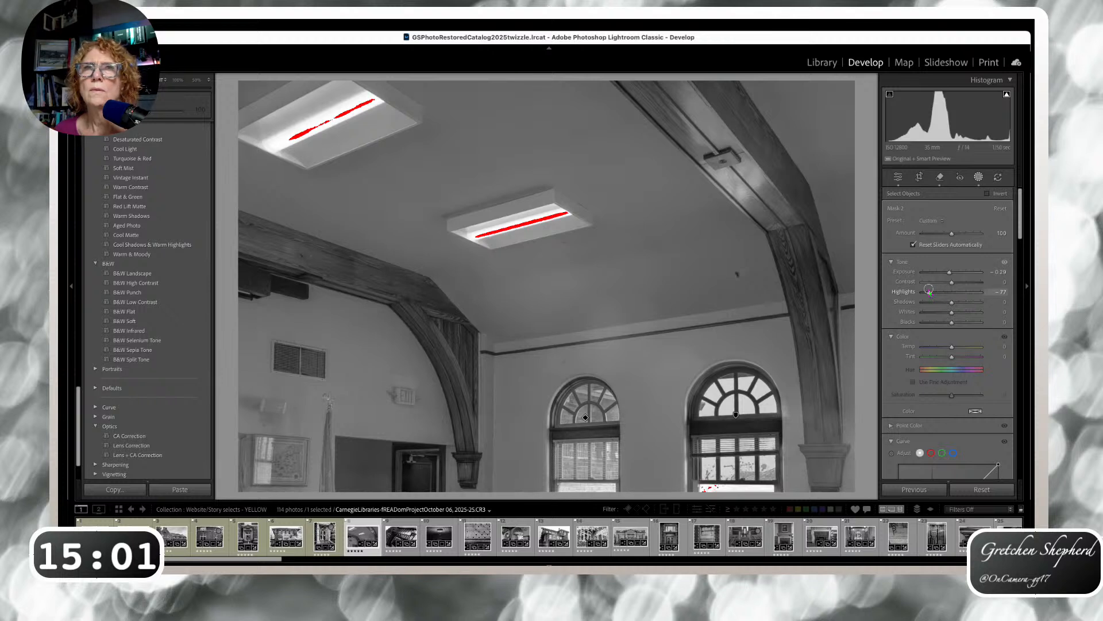
left_click_drag(929, 290, 930, 292)
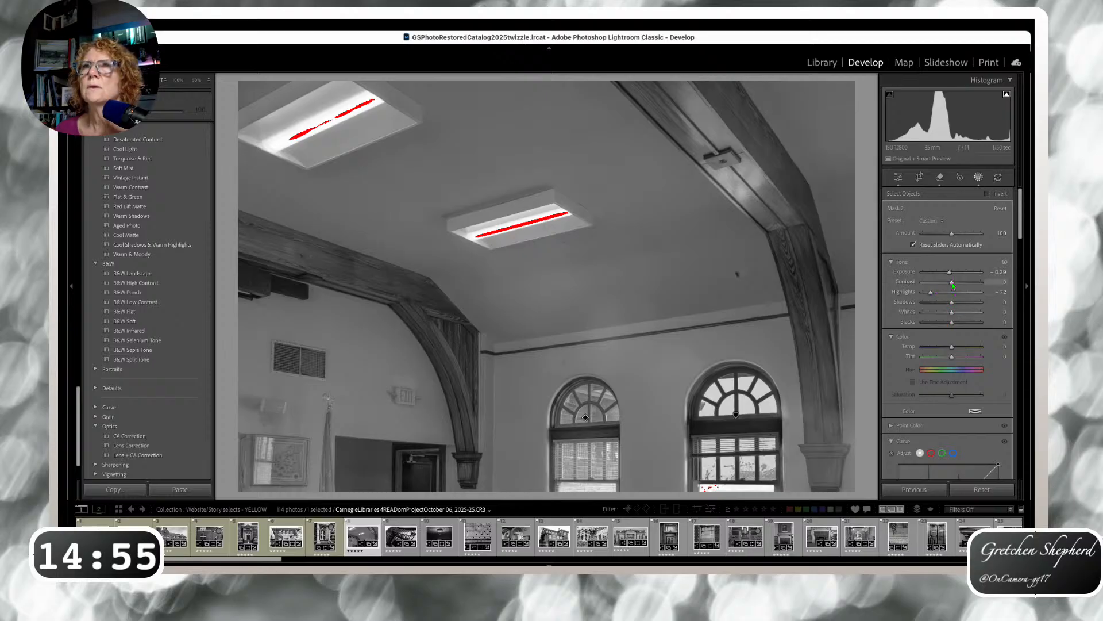
left_click_drag(950, 272, 948, 273)
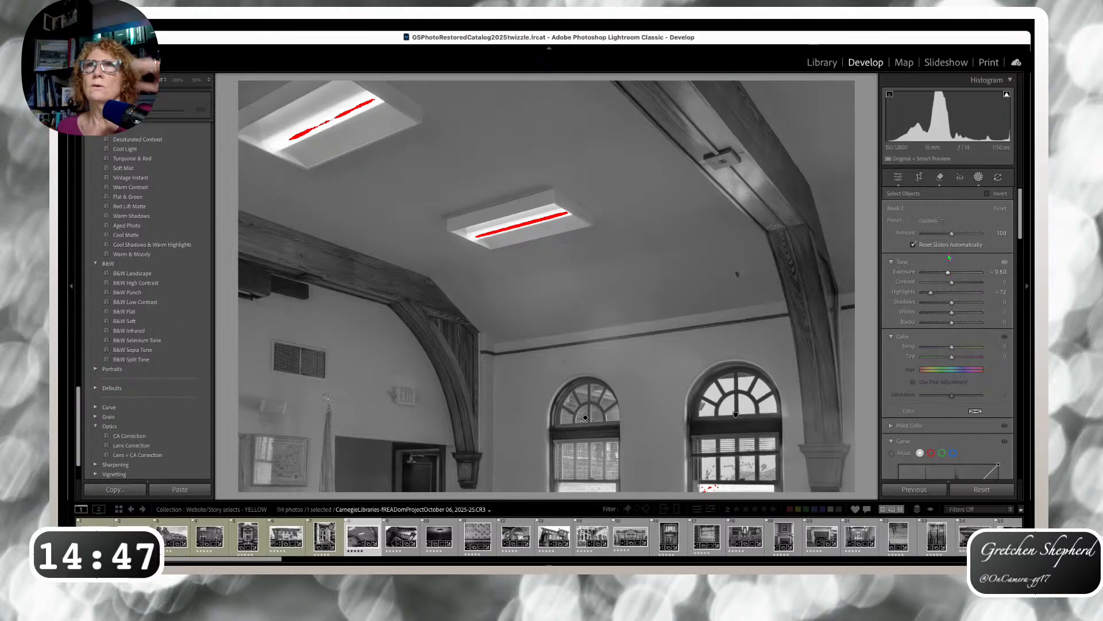
- Crop the interior photo from the top and left to exclude the upper-left ceiling light, and apply the crop
left_click(919, 178)
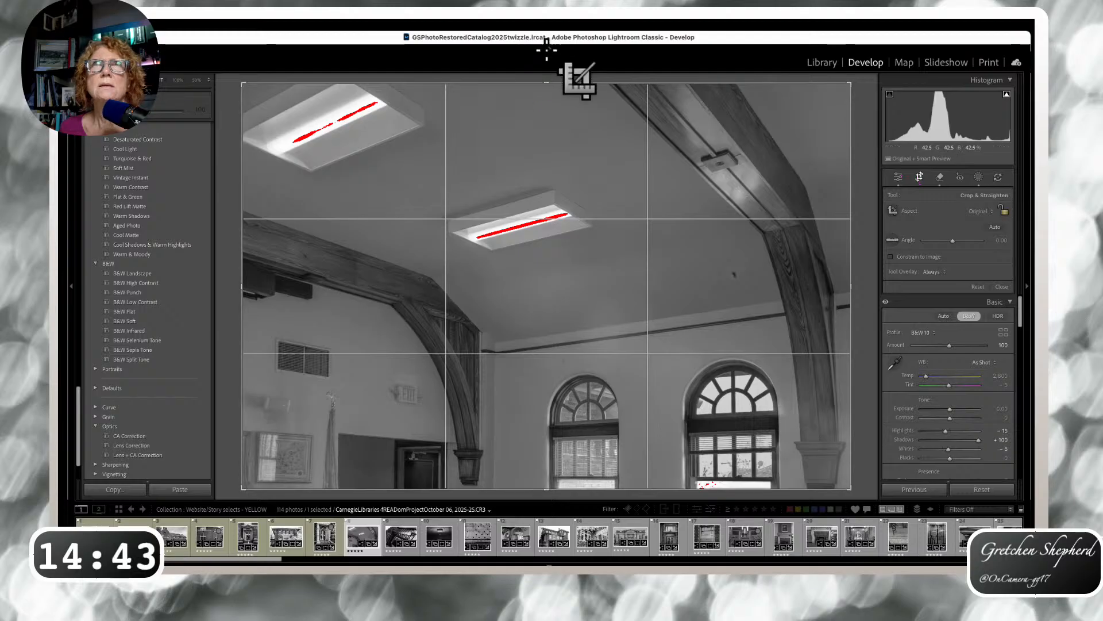
left_click_drag(546, 82, 546, 131)
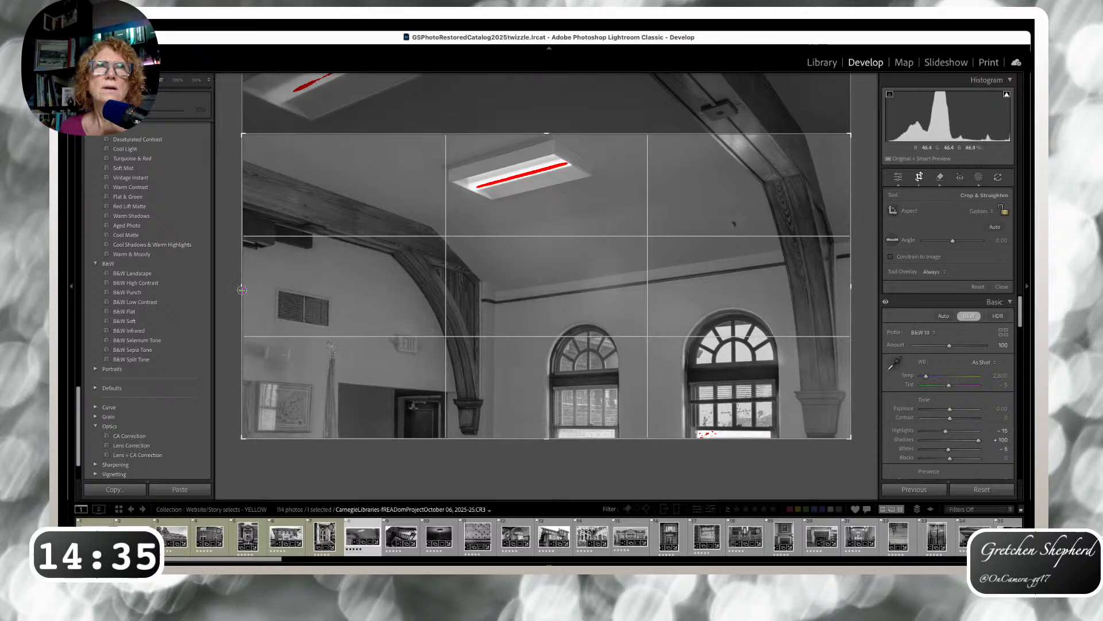
left_click_drag(242, 291, 293, 298)
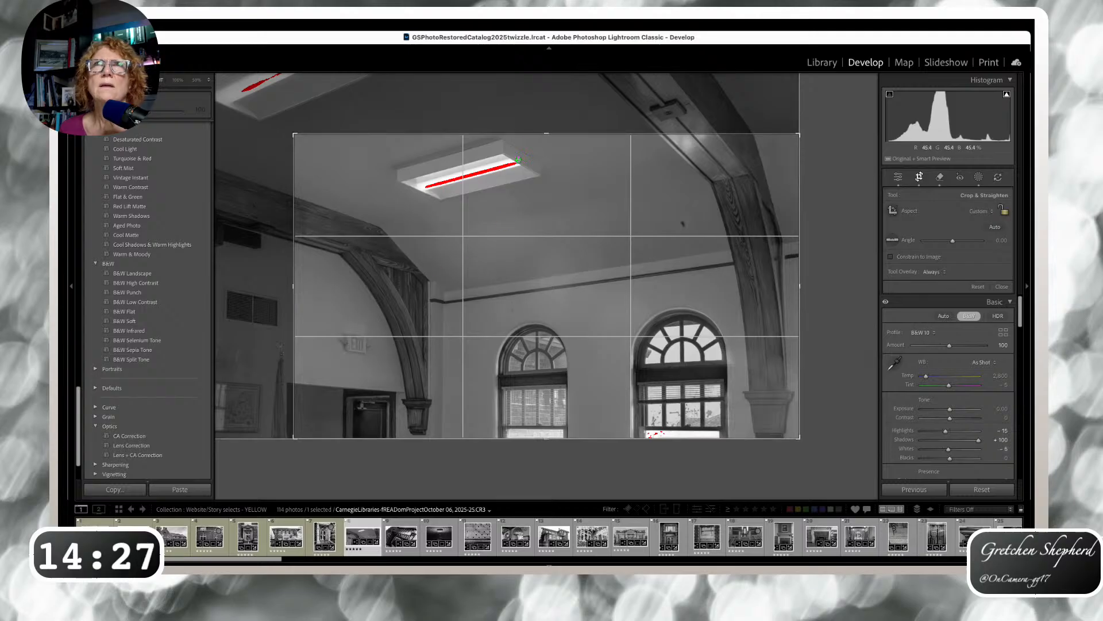
left_click_drag(546, 134, 541, 117)
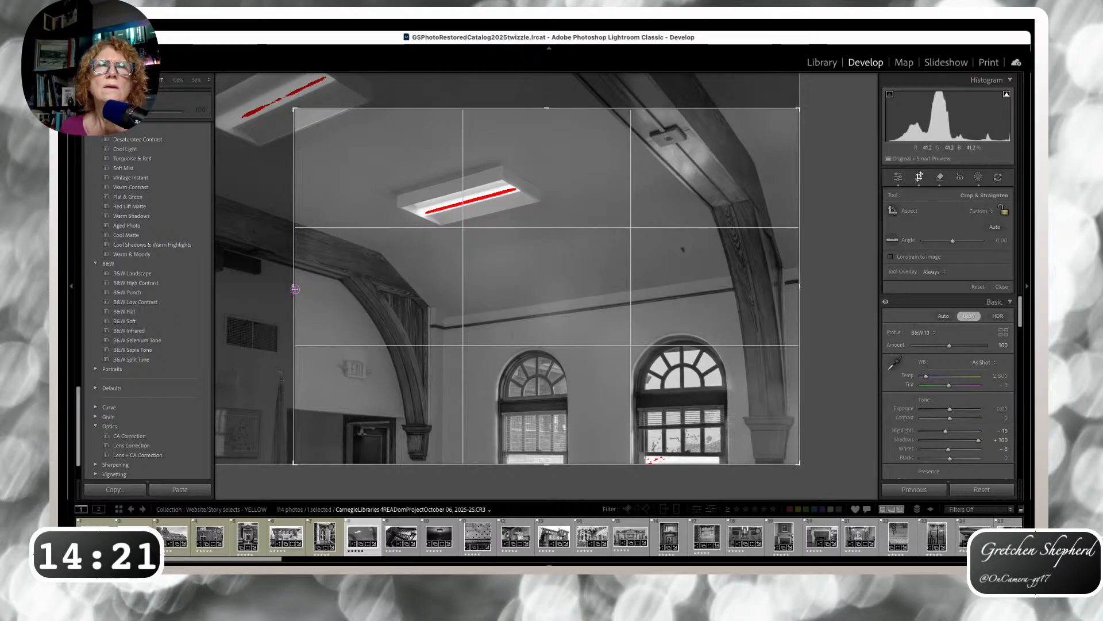
left_click_drag(290, 293, 315, 290)
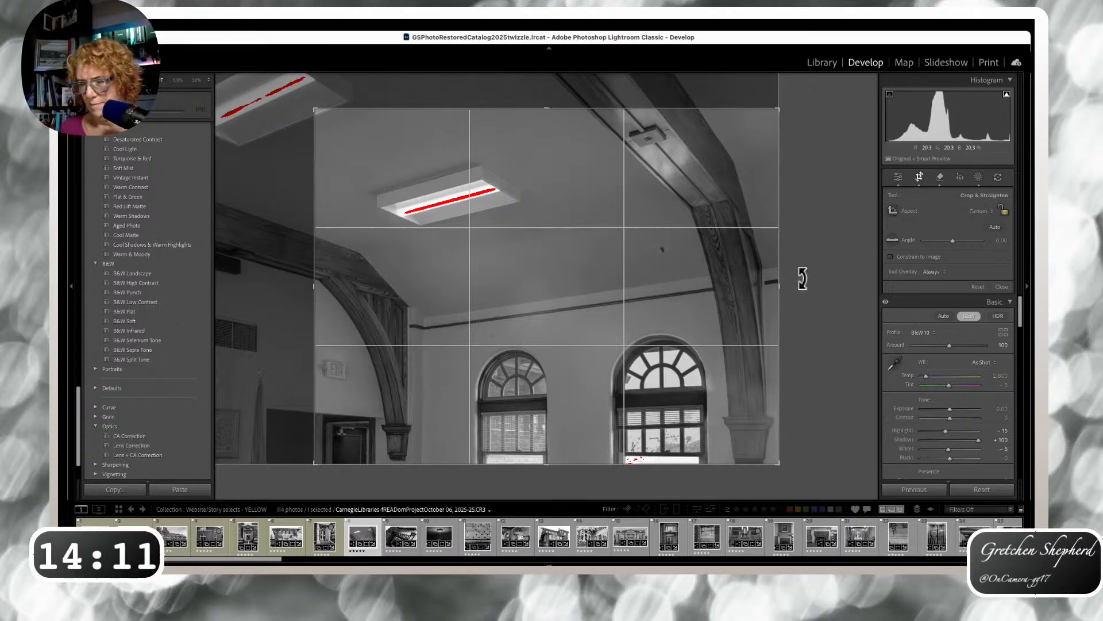
key("Return")
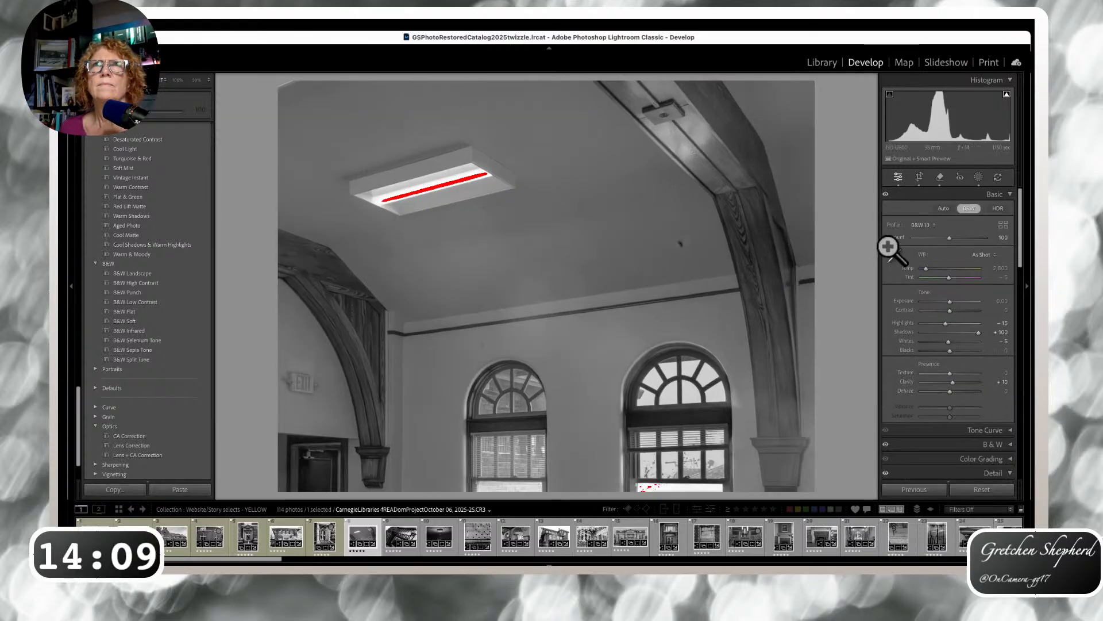
- Mask the remaining ceiling light as an object and set its Exposure to -0.07, Highlights to -80 and Whites to -16
left_click(978, 178)
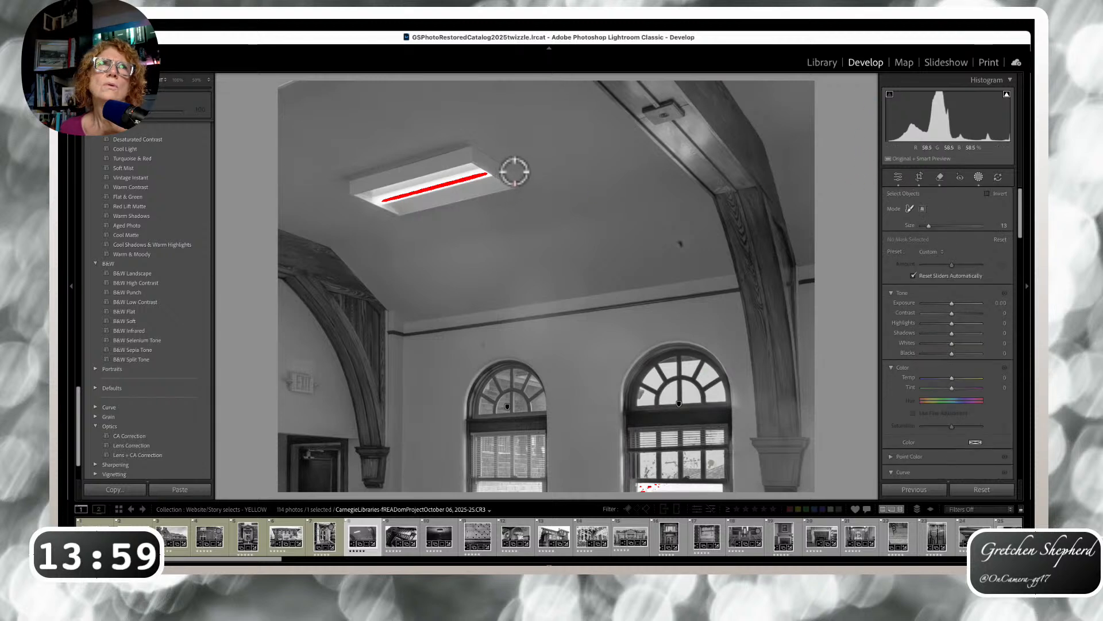
mouse_move(506, 185)
left_mouse_down()
mouse_move(460, 160)
mouse_move(368, 187)
mouse_move(394, 211)
mouse_move(493, 193)
mouse_move(450, 180)
left_mouse_up()
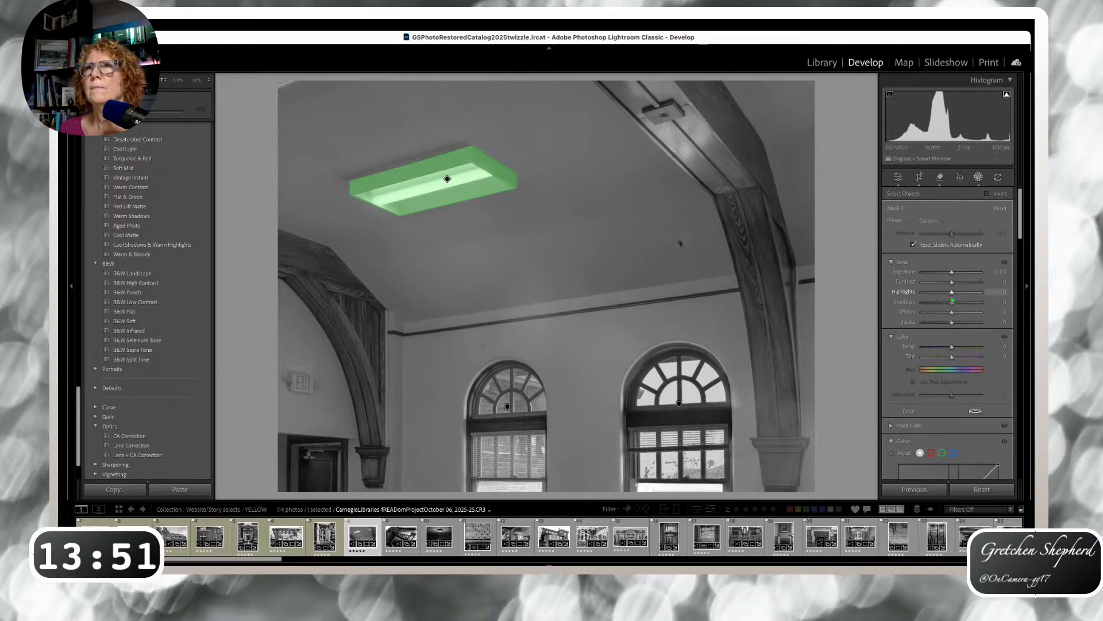
mouse_move(951, 291)
left_mouse_down()
mouse_move(924, 291)
mouse_move(947, 312)
left_mouse_up()
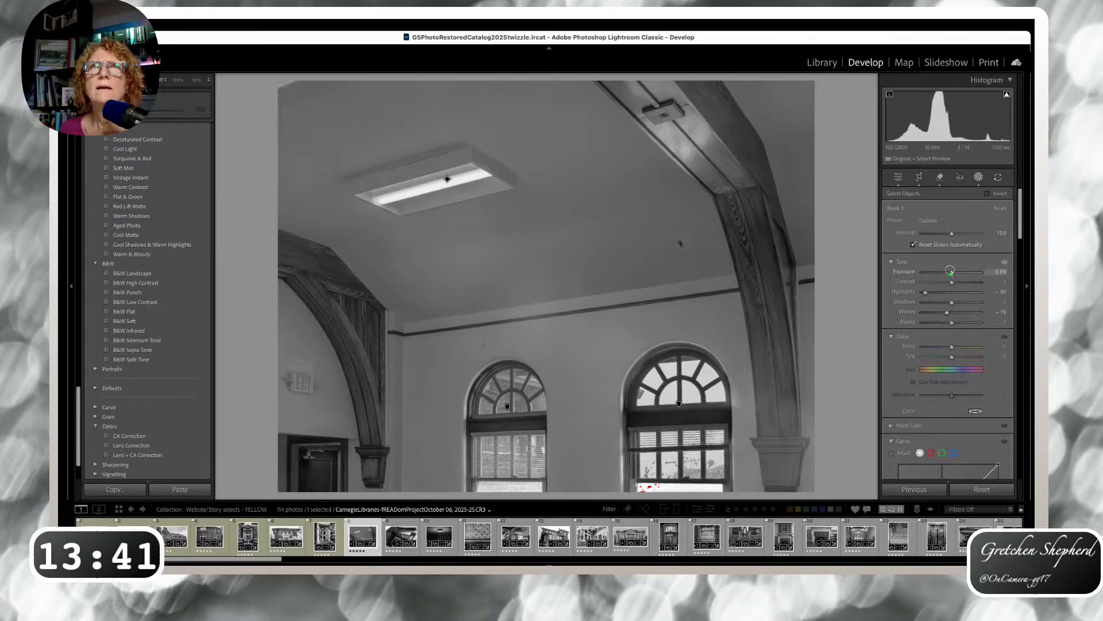
left_click_drag(950, 271, 950, 271)
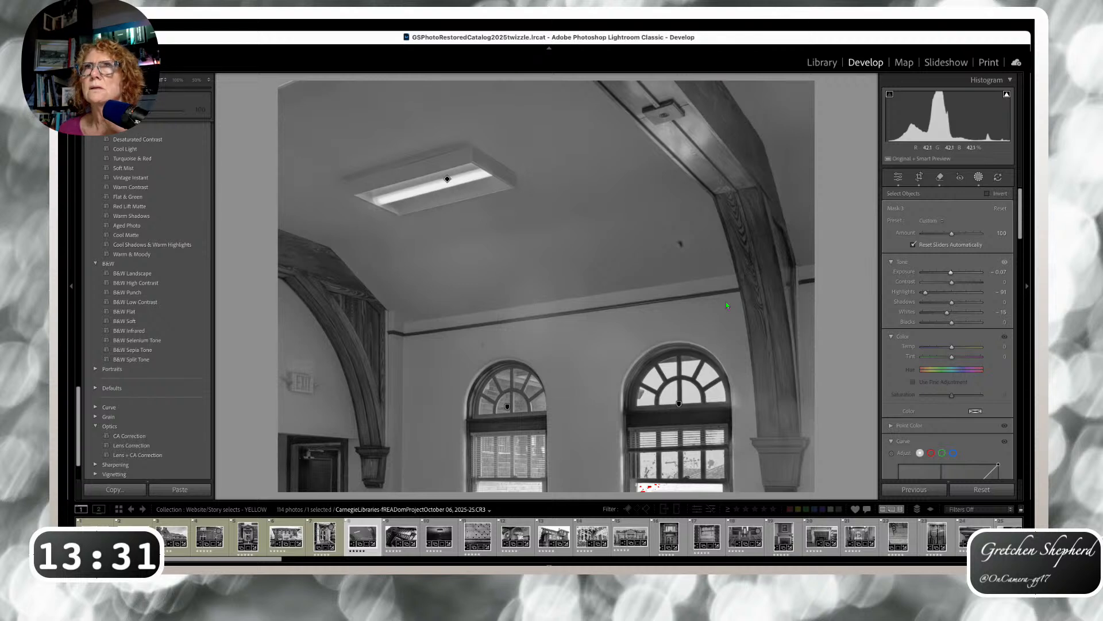
left_click(899, 177)
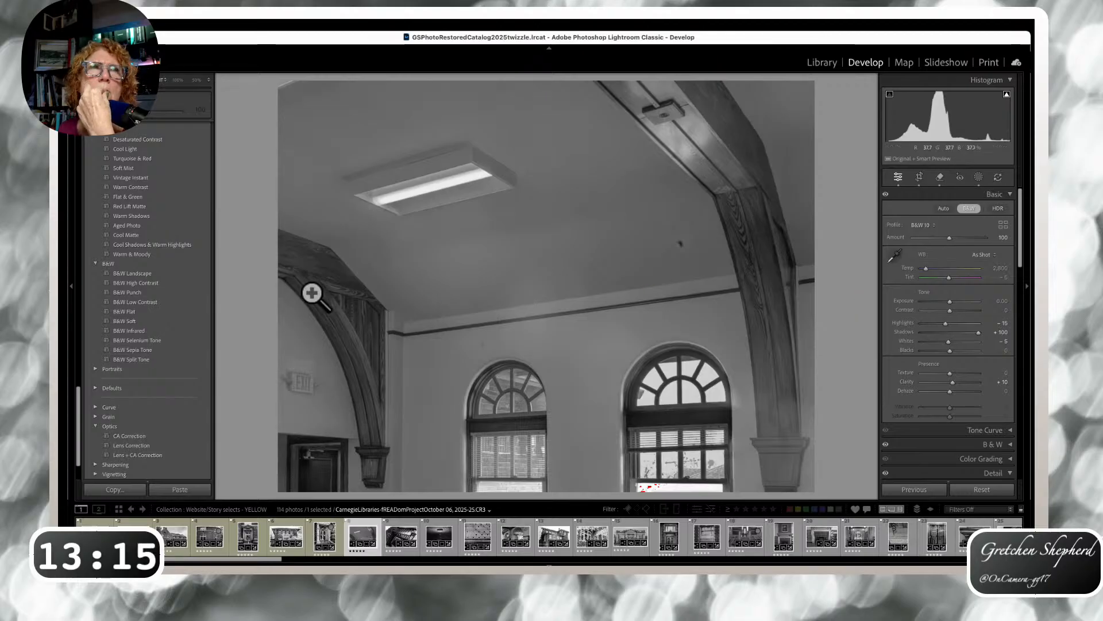
- Reapply the B&W Low Contrast preset after trying B&W Soft, and set the profile Amount to 118 and Exposure to -0.20
scroll(137, 357, "up", 1)
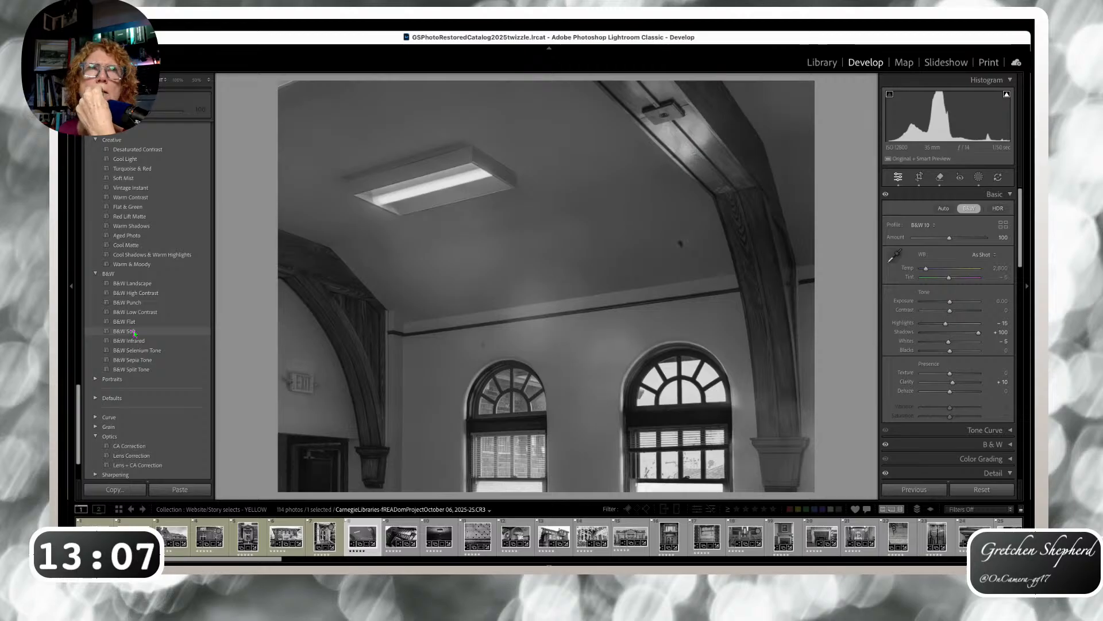
left_click(133, 331)
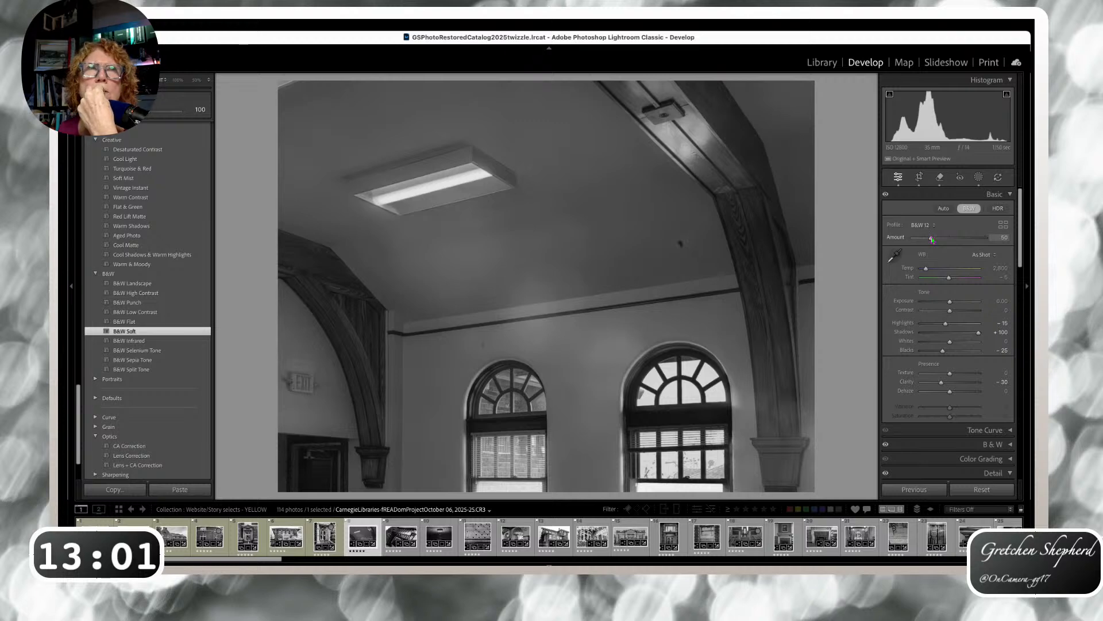
left_click(145, 313)
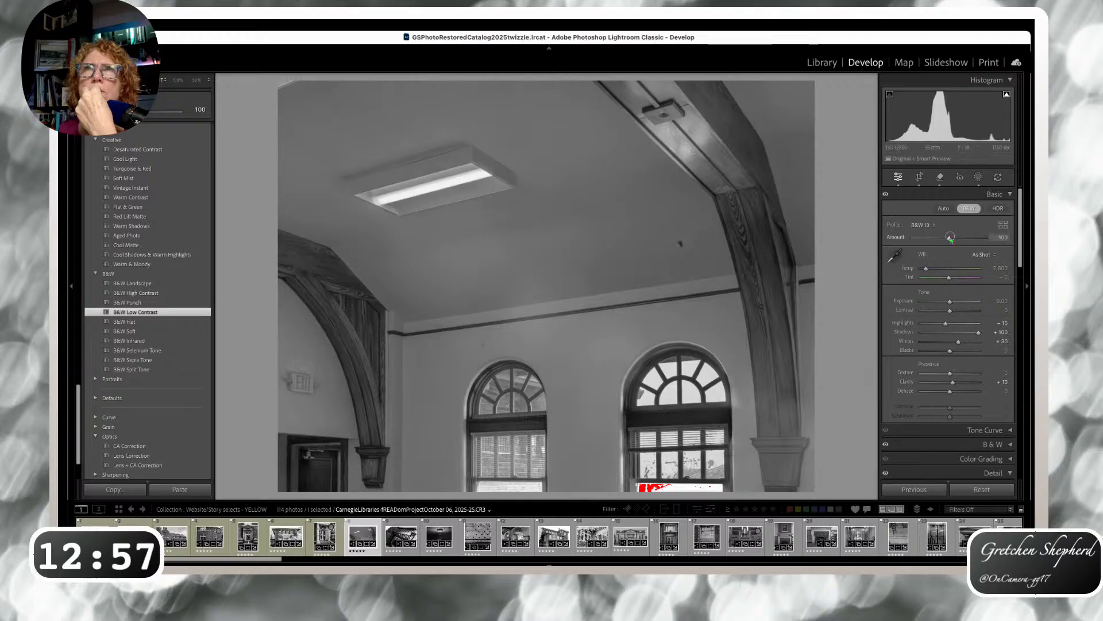
left_click_drag(949, 237, 958, 238)
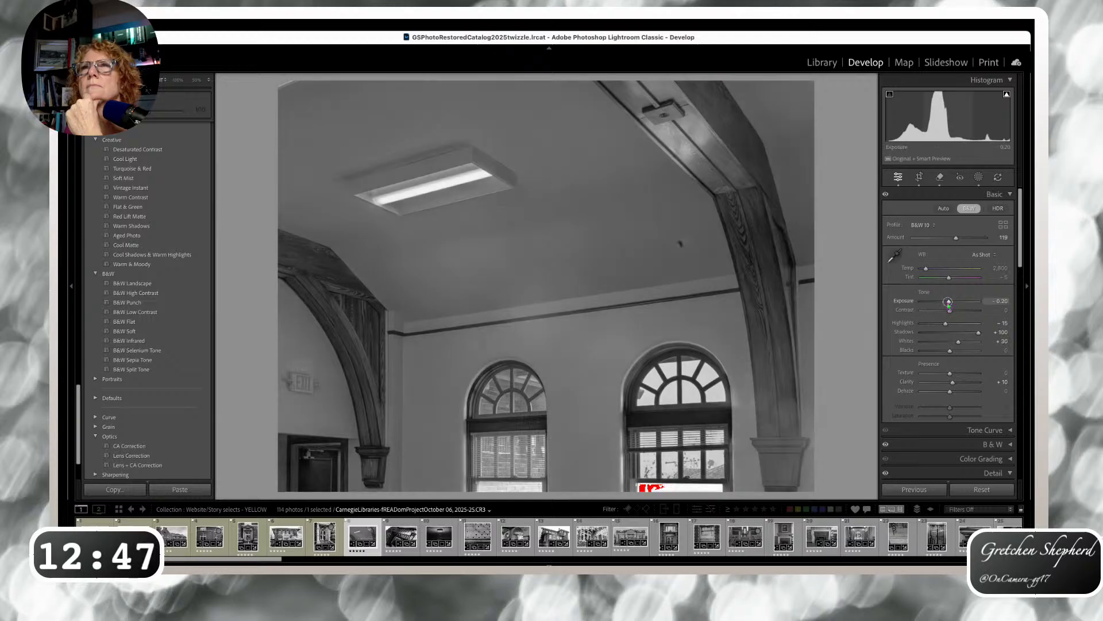
left_click_drag(950, 303, 948, 302)
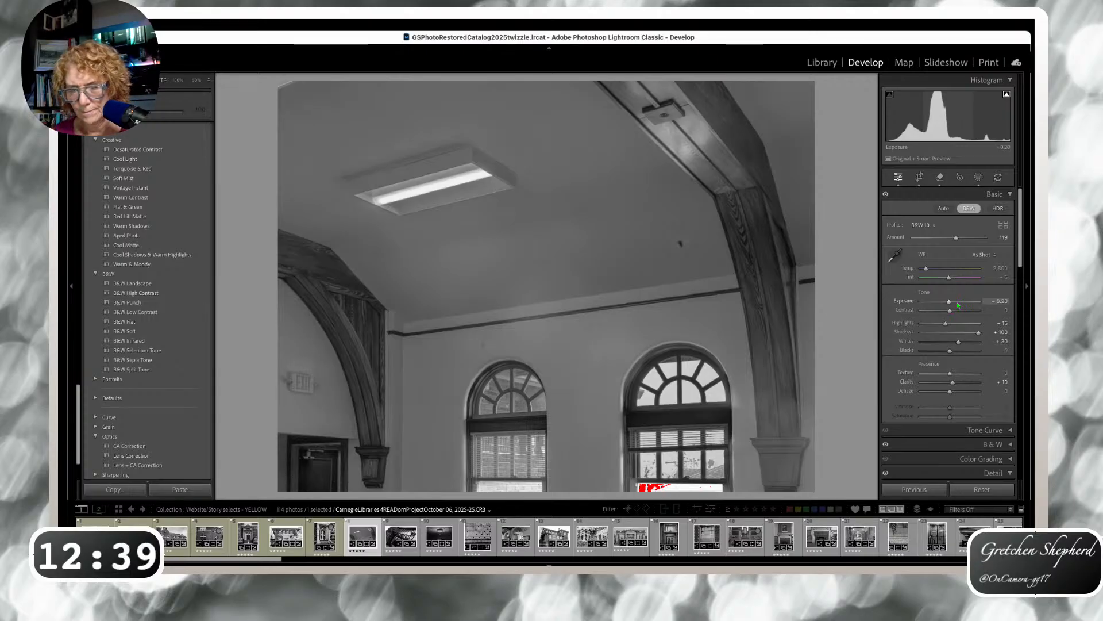
- Mask the dark floor mat in the October 06, 2025-27 stairwell photo using object selection with a brush size of 29
key("Right")
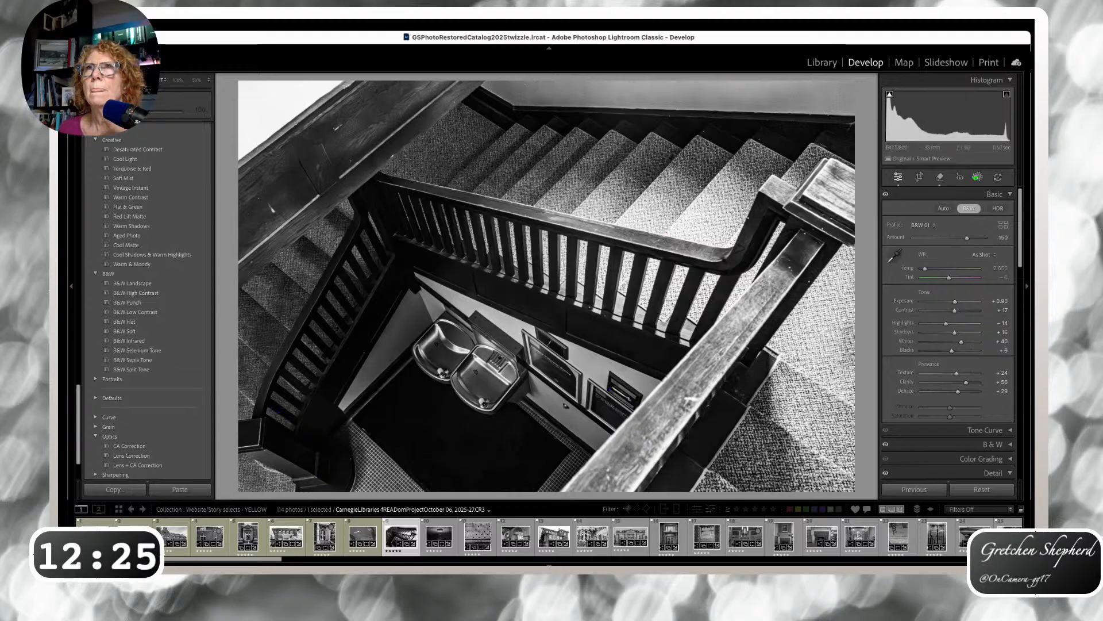
left_click(979, 176)
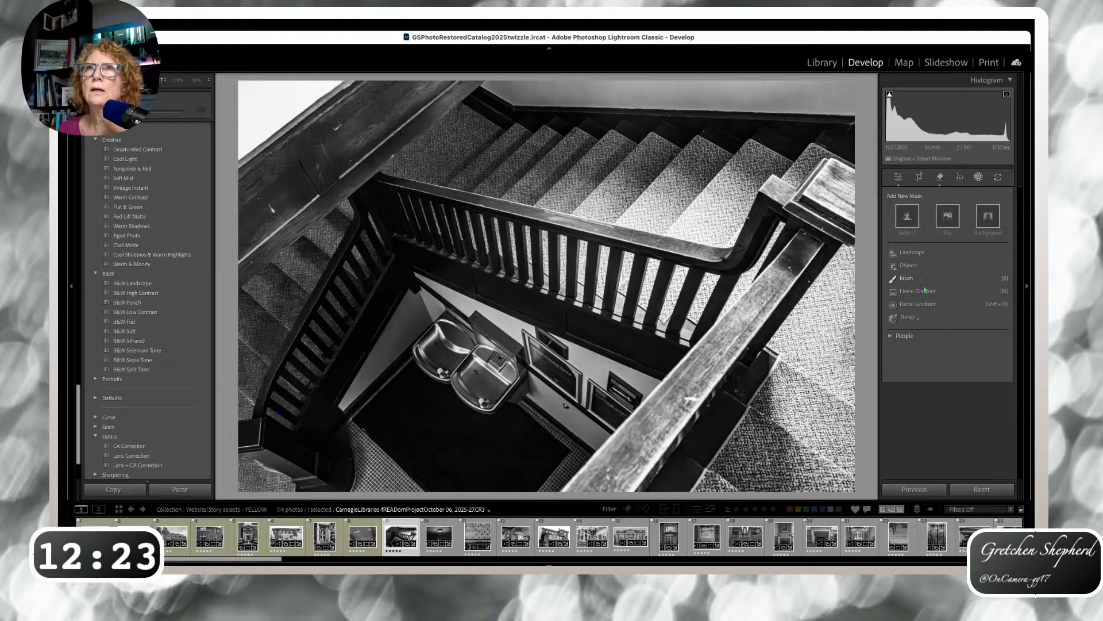
left_click(906, 267)
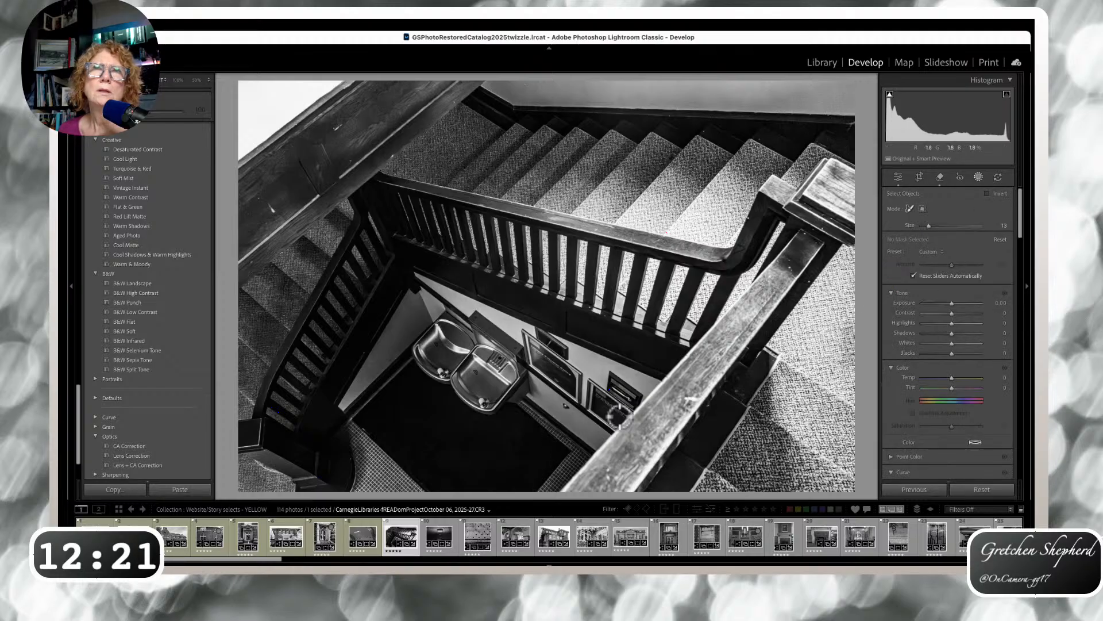
left_click_drag(928, 226, 939, 225)
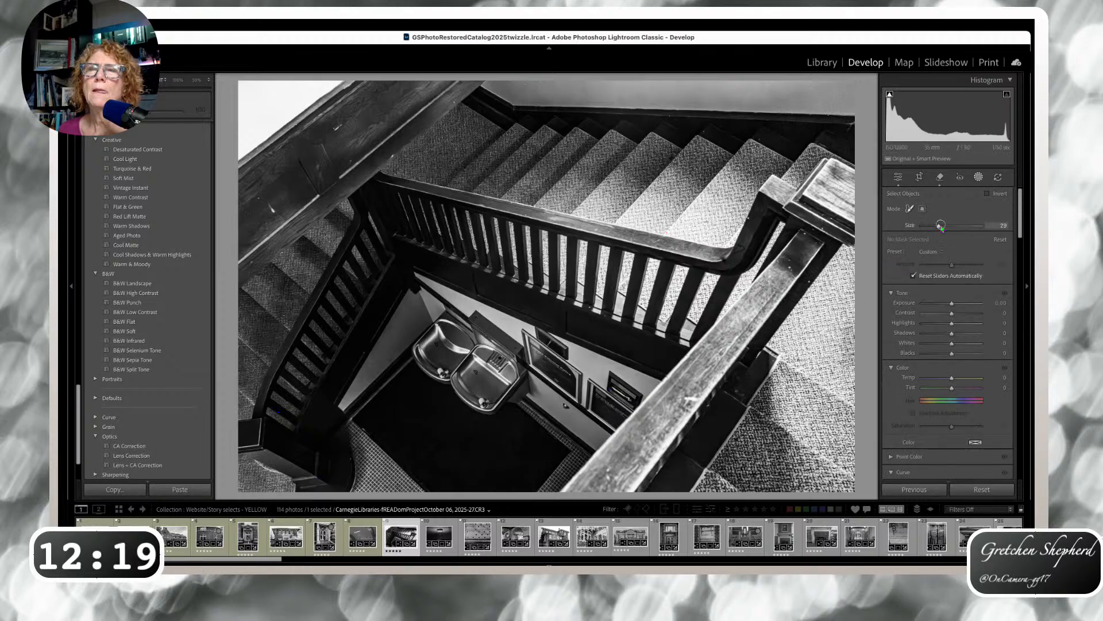
mouse_move(577, 435)
left_mouse_down()
mouse_move(540, 461)
mouse_move(481, 469)
mouse_move(397, 472)
mouse_move(371, 460)
mouse_move(397, 413)
mouse_move(437, 415)
mouse_move(481, 467)
mouse_move(443, 391)
mouse_move(403, 382)
mouse_move(489, 443)
mouse_move(548, 444)
left_mouse_up()
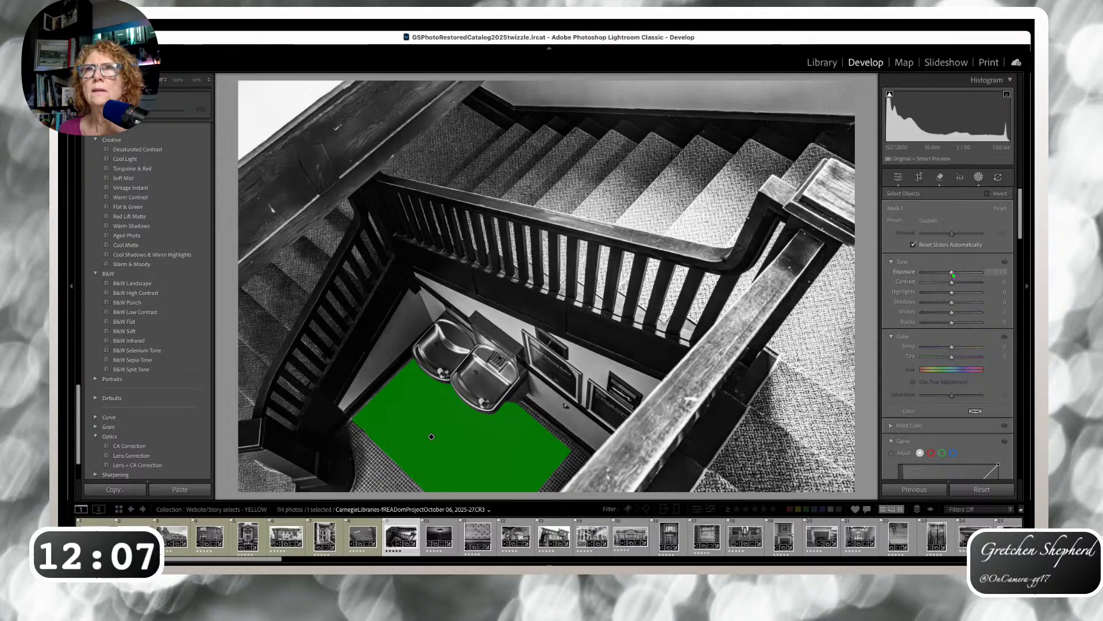
- Brighten the masked floor mat by setting its Exposure to 1.48 and Shadows to 13
left_click_drag(952, 274, 965, 273)
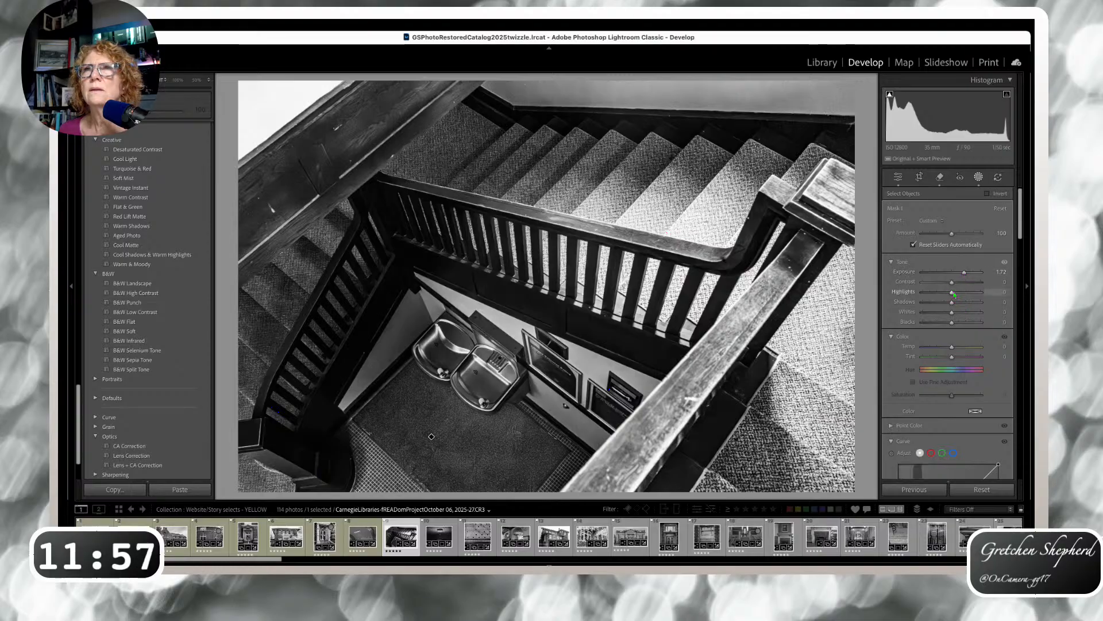
left_click_drag(952, 304, 956, 303)
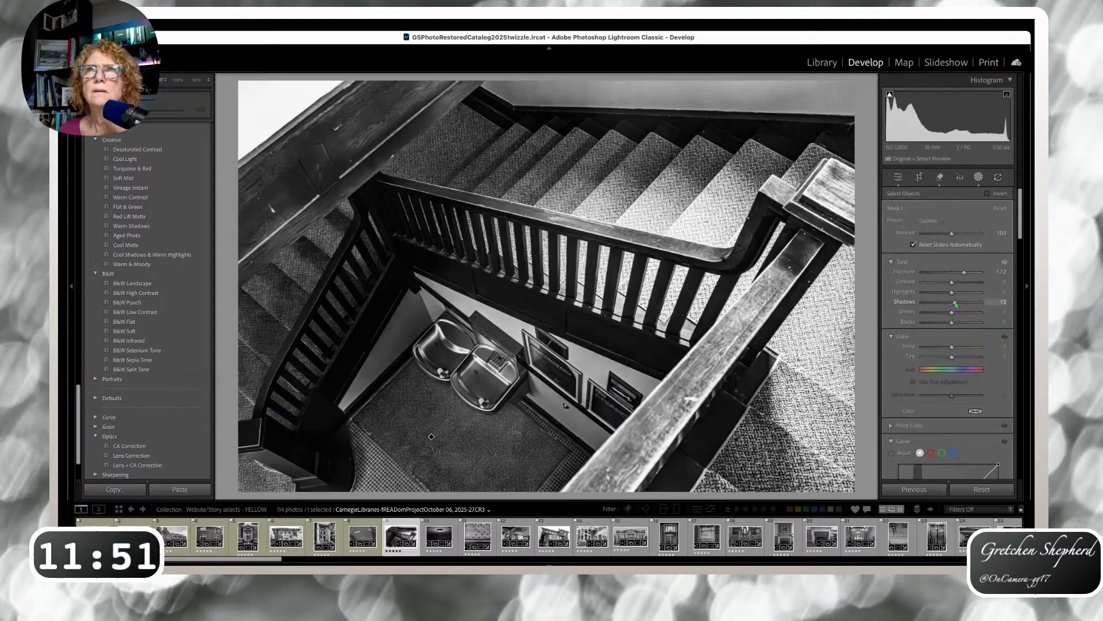
left_click_drag(965, 271, 964, 273)
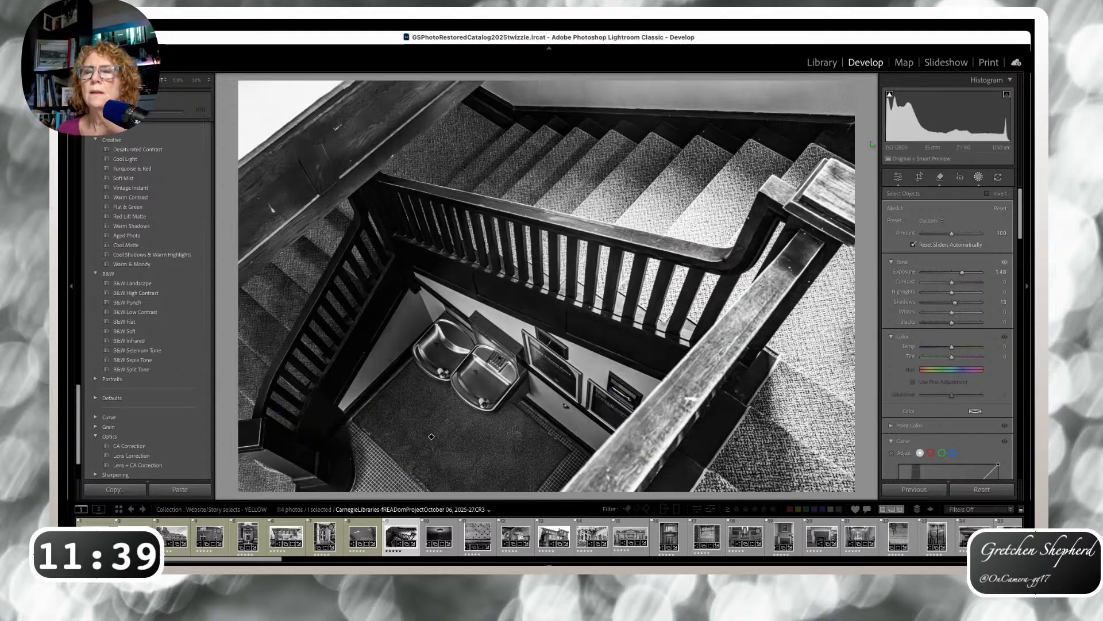
- Finish masking the stairwell photo and review October 06, 2025-26 and -29, checking the crop of the ceiling light photo
left_click(898, 178)
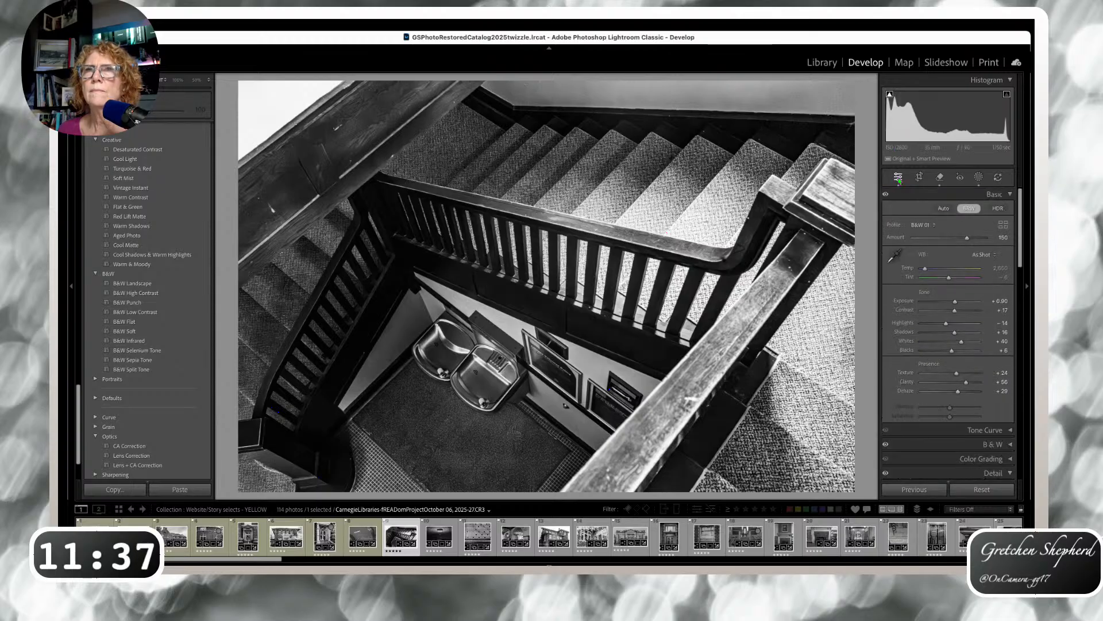
key("Right")
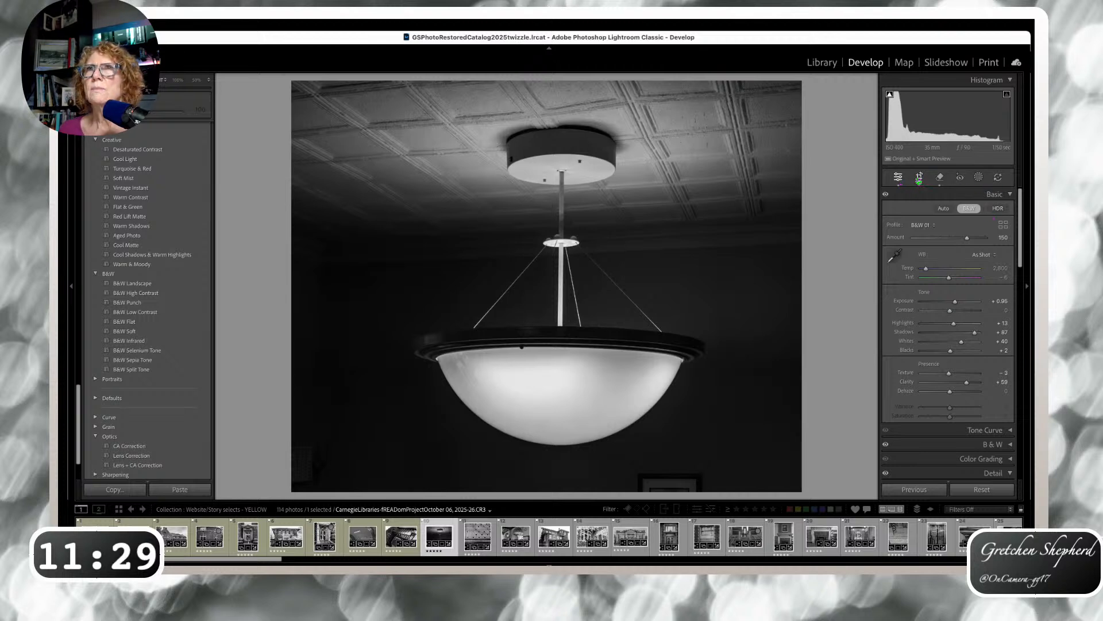
left_click(920, 177)
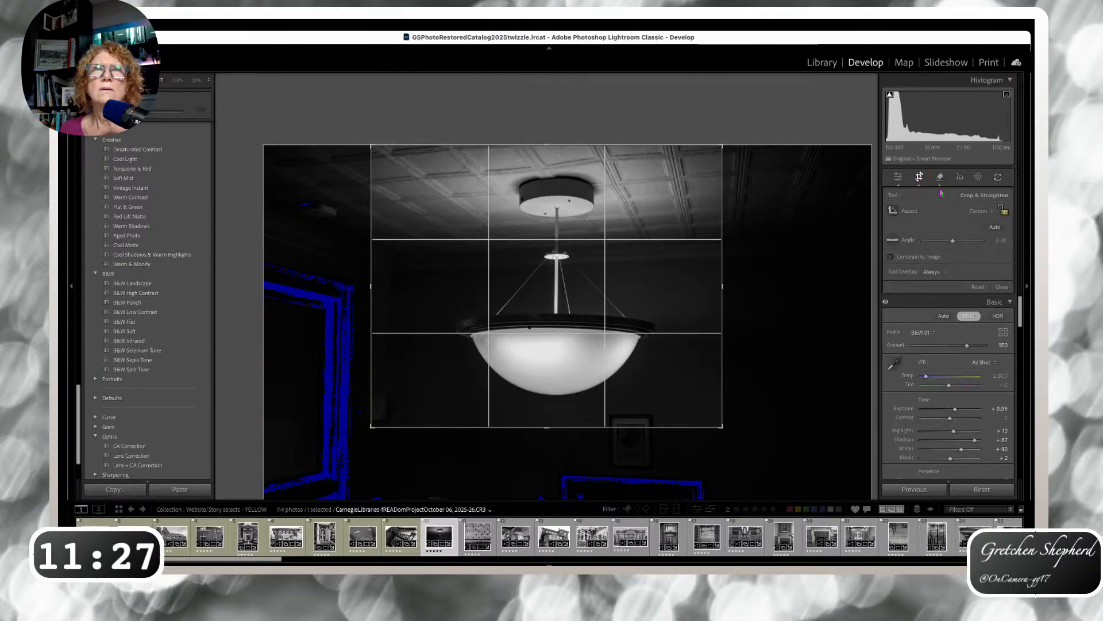
key("Return")
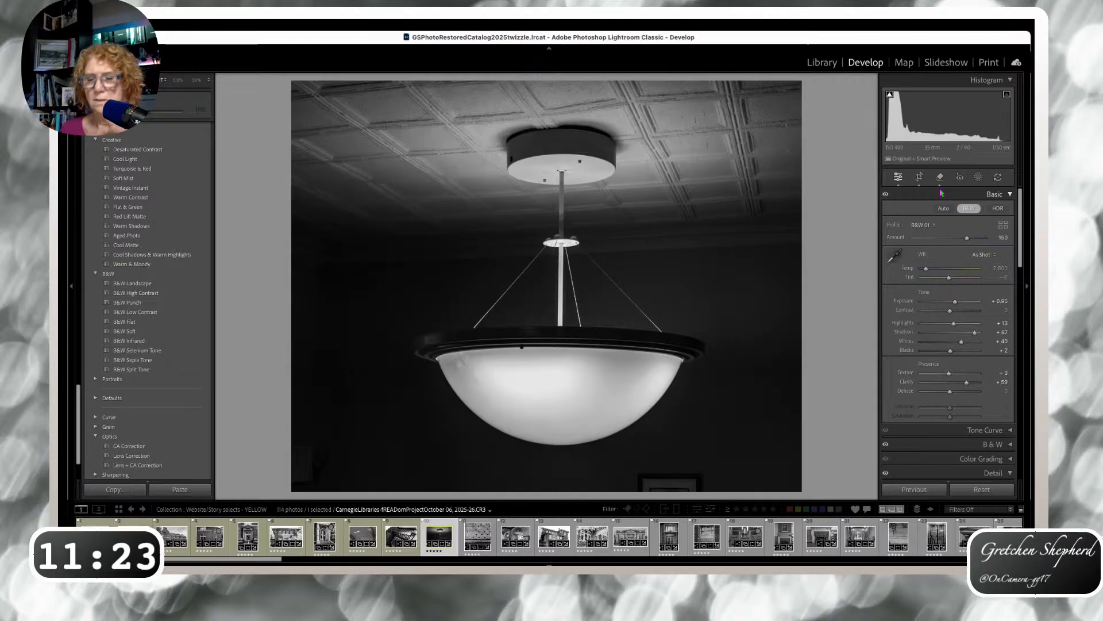
key("Right")
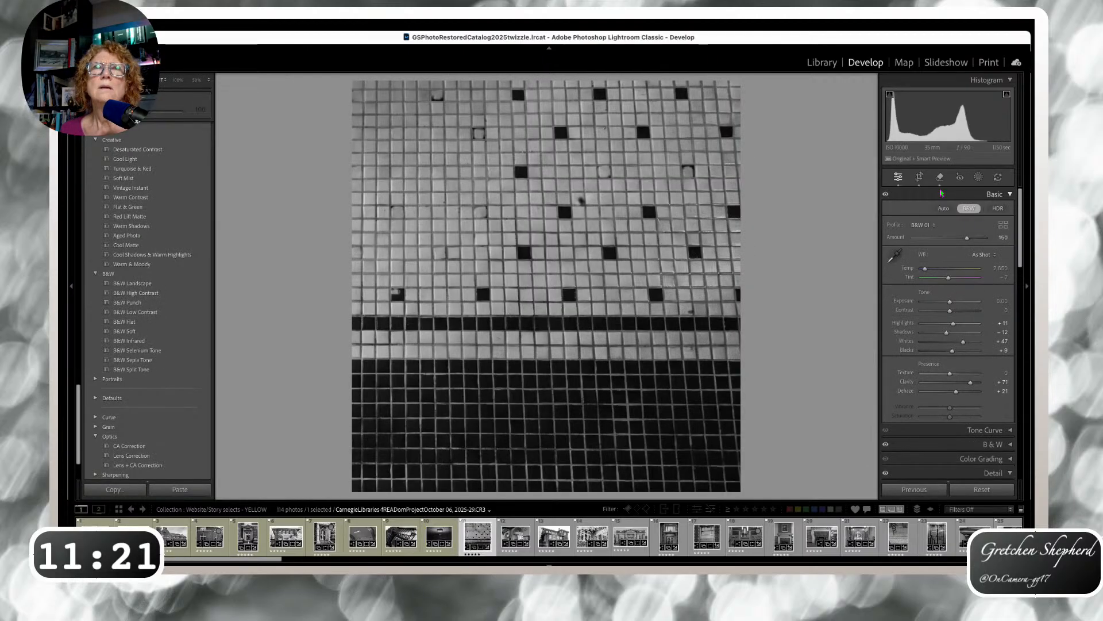
- Crop the right side of the October 06, 2025-31 library interior to exclude the wall clock, and advance to the brick exterior photo
key("Right")
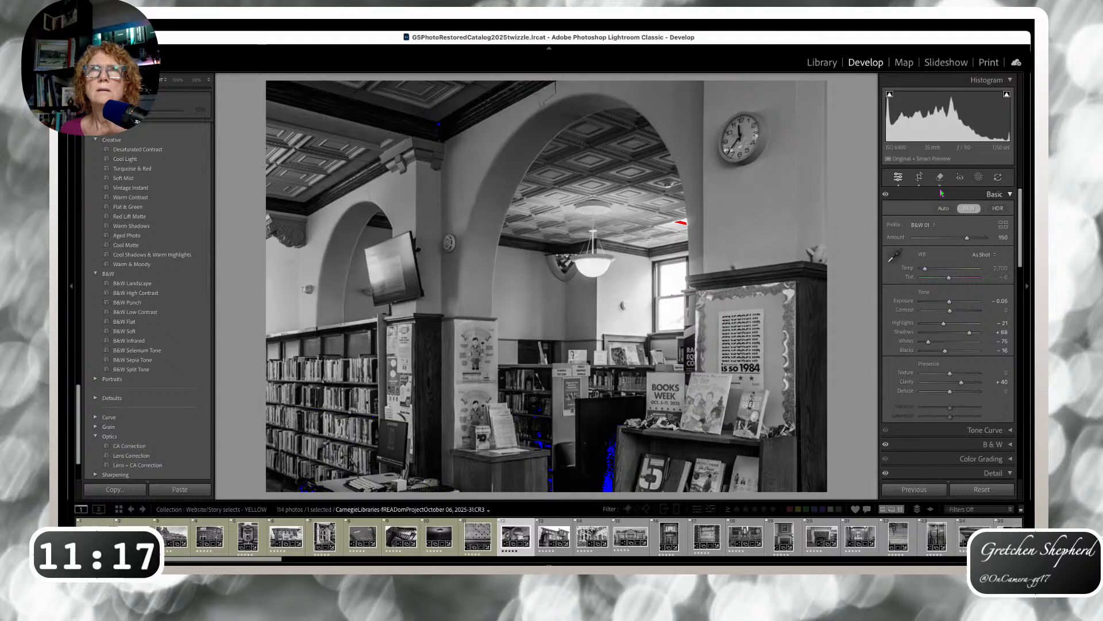
left_click(920, 179)
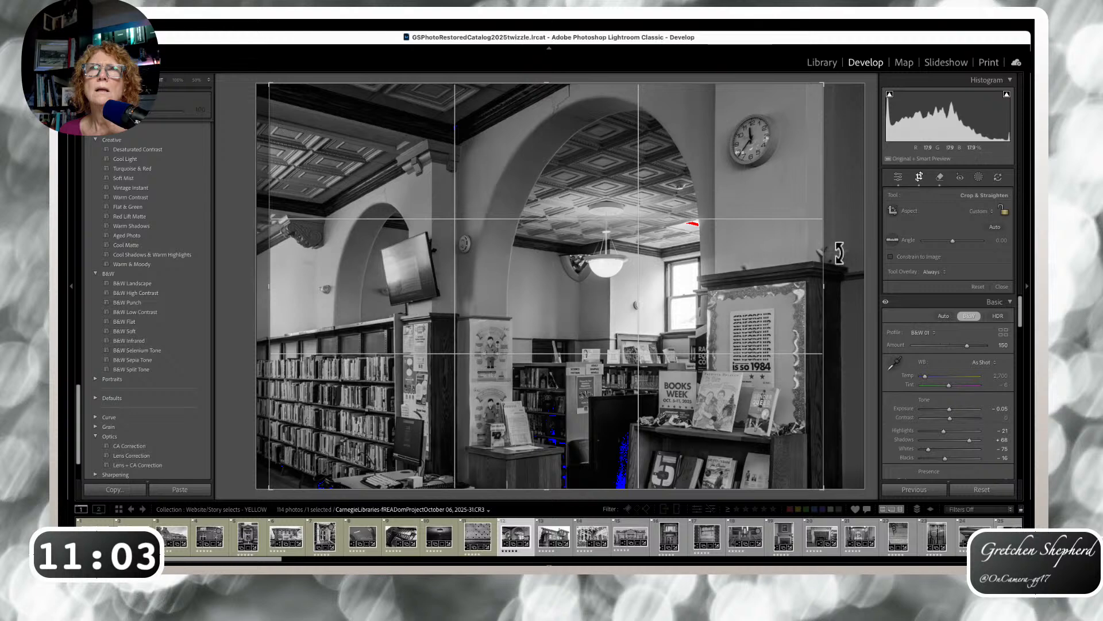
left_click_drag(827, 278, 776, 280)
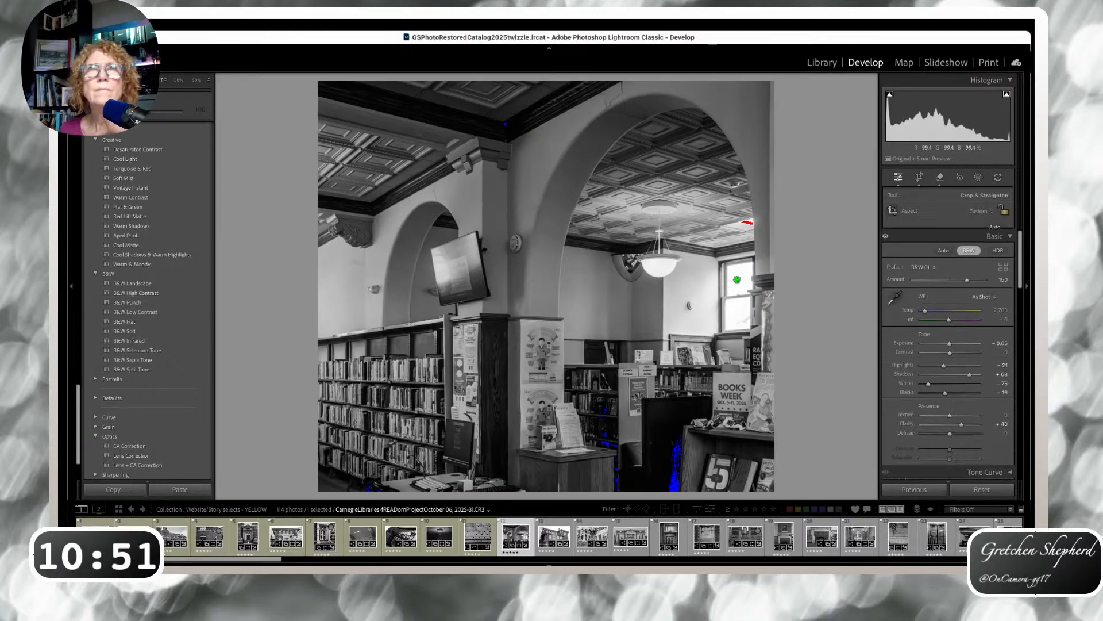
key("Return")
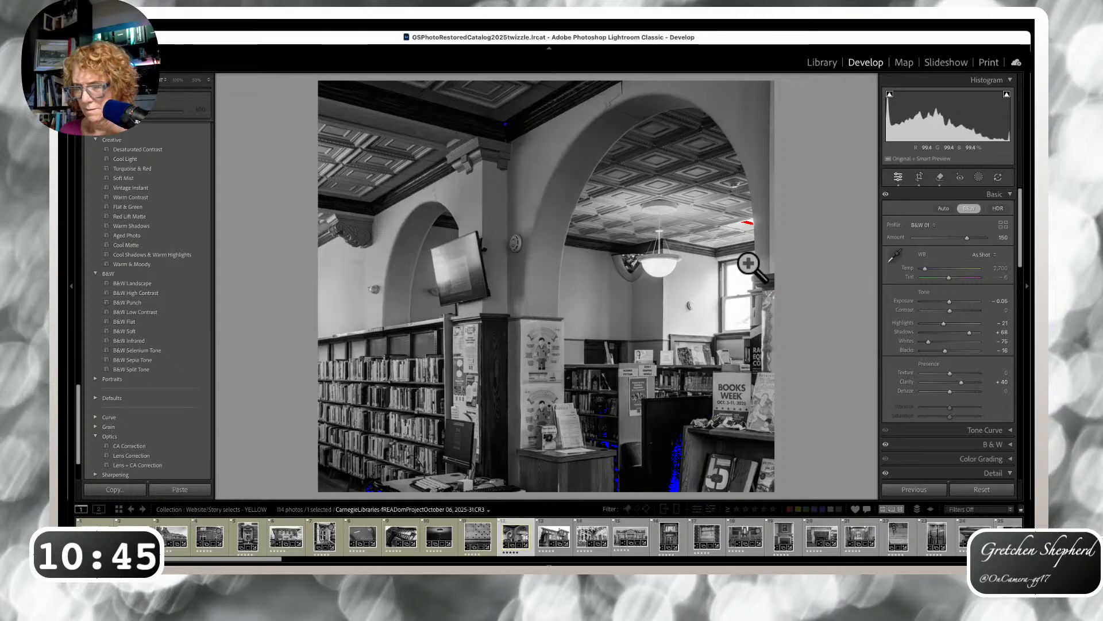
key("Right")
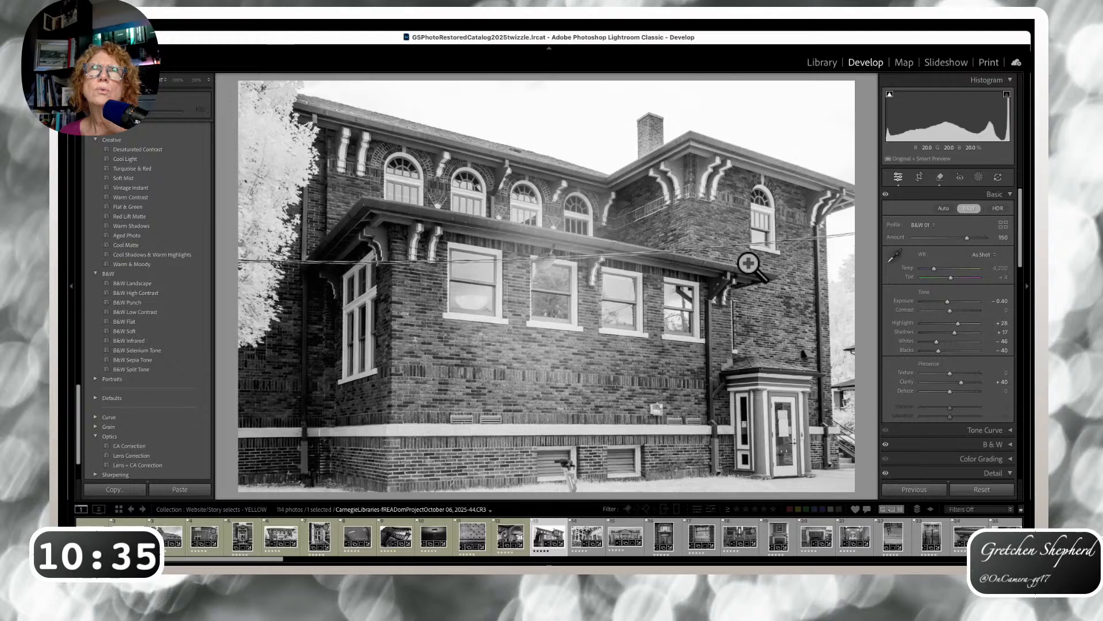
- Try masking the sky in the October 06, 2025-44 exterior and adding Architecture and Vegetation landscape masks
left_click(979, 177)
left_click(947, 217)
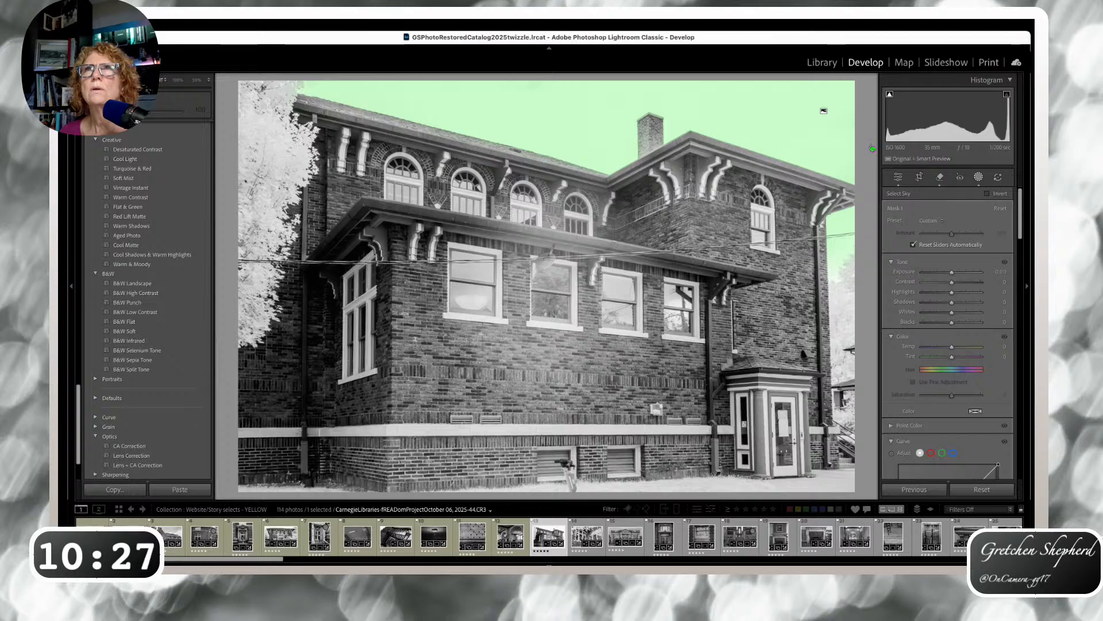
left_click(863, 223)
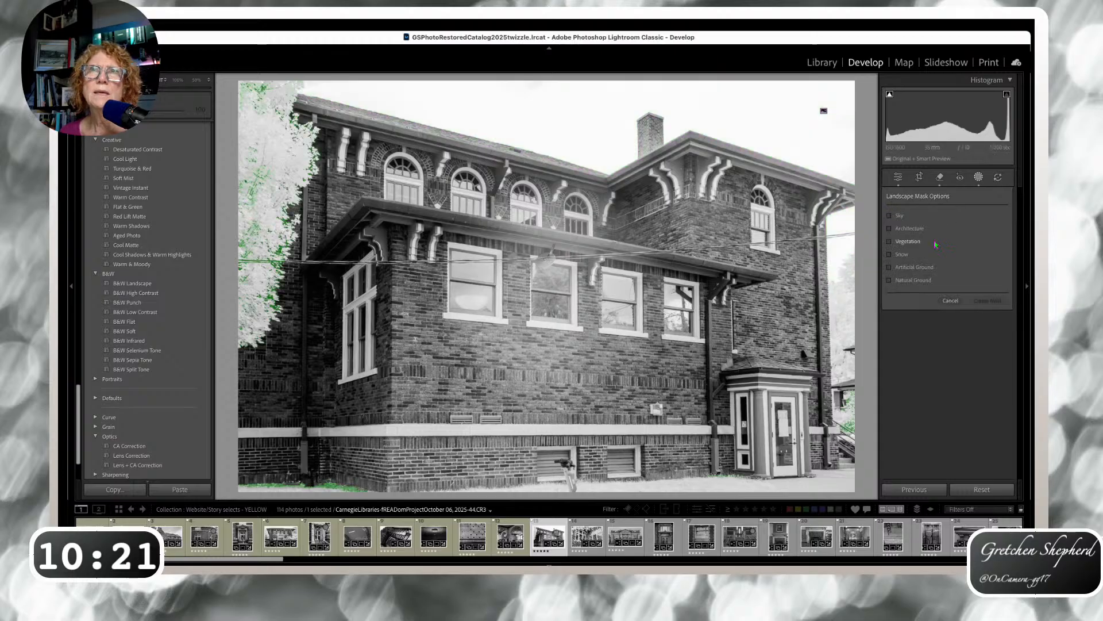
left_click(890, 228)
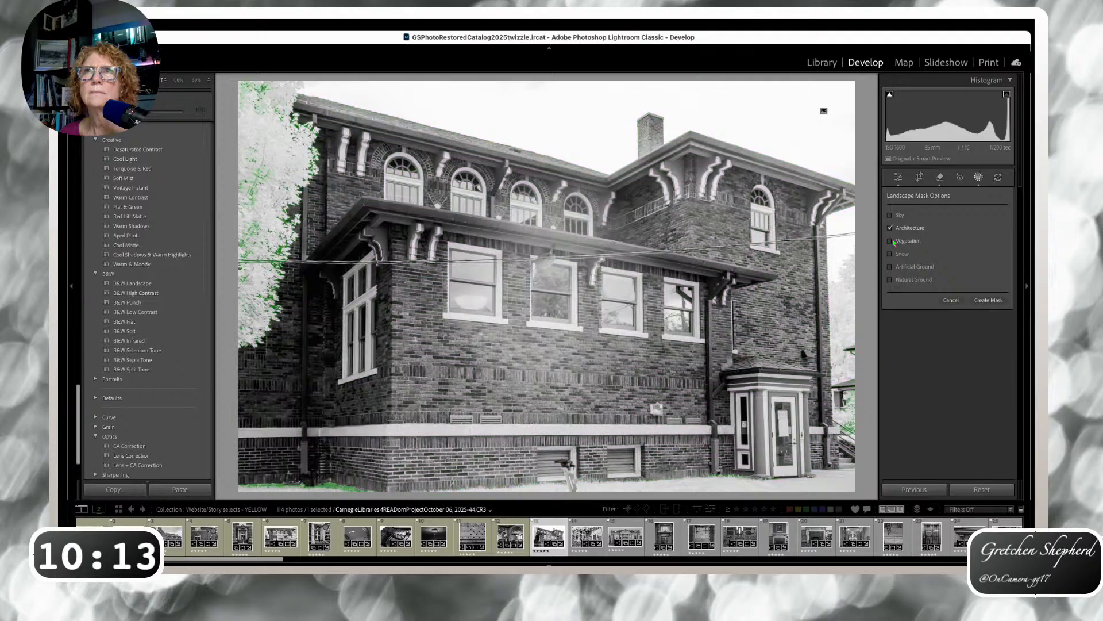
left_click(891, 241)
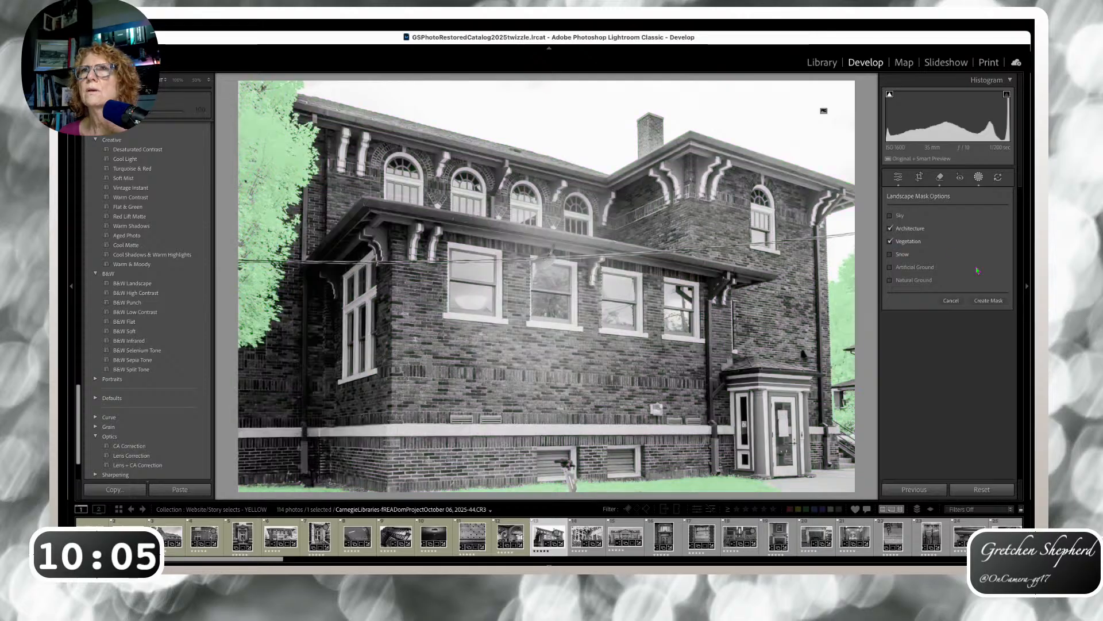
left_click(989, 301)
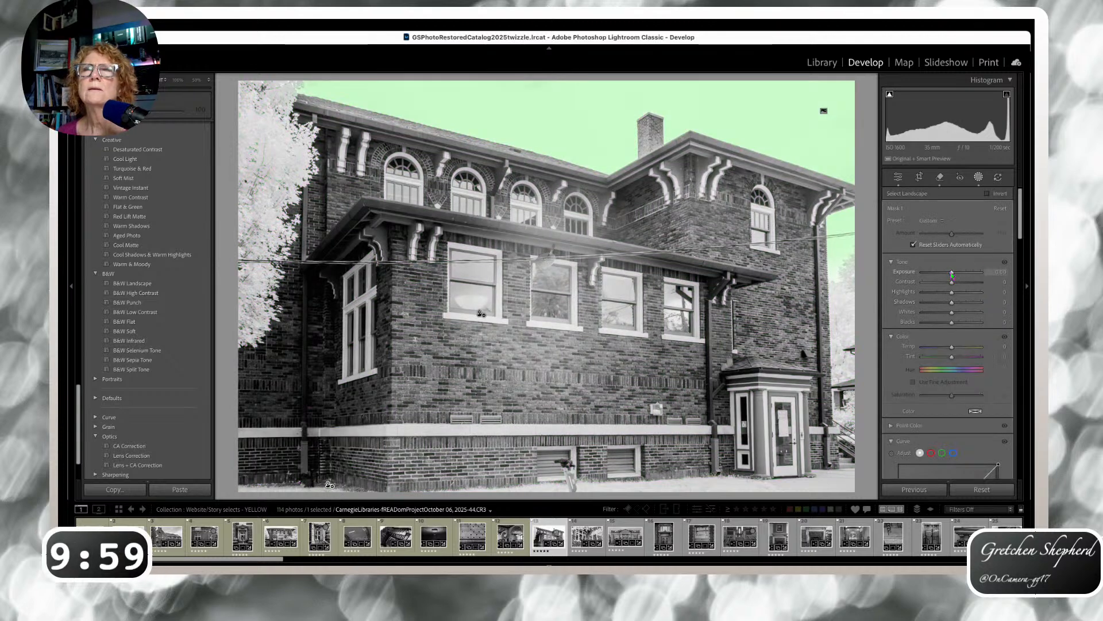
- Try darkening the masked sky with Exposure -2.77 and Highlights -26, and discard the masks
left_click_drag(952, 272, 935, 274)
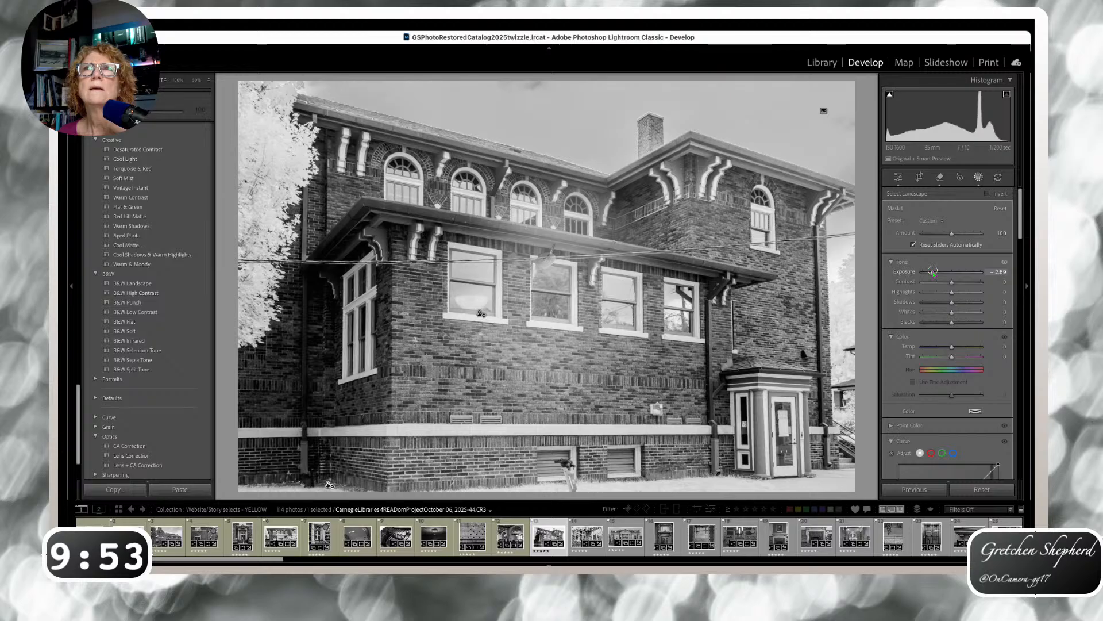
left_click_drag(932, 273, 931, 272)
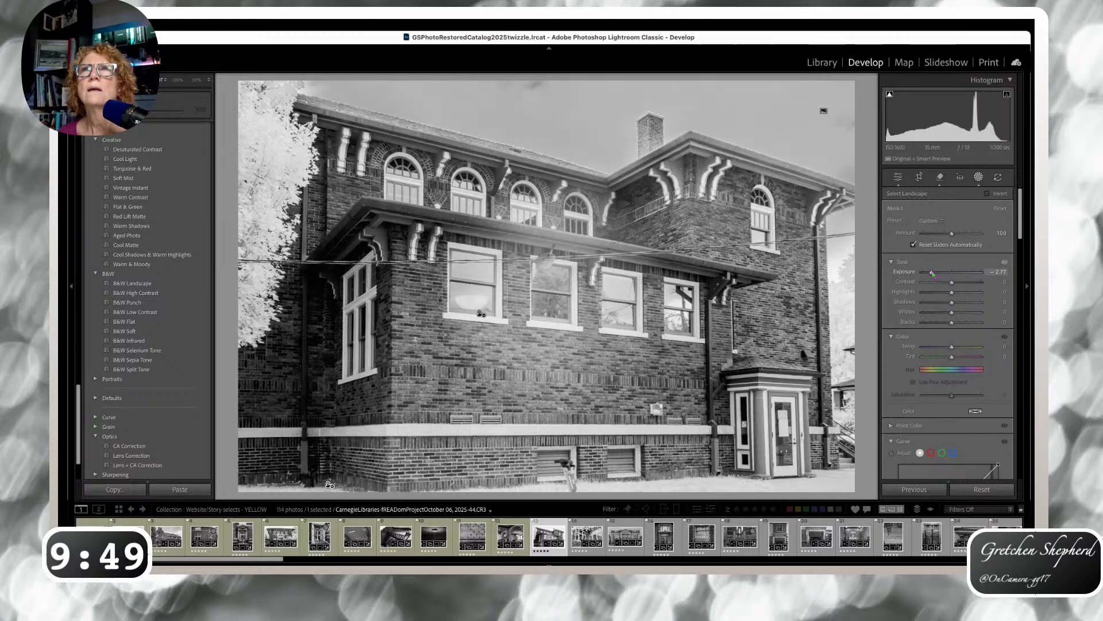
mouse_move(951, 292)
left_mouse_down()
mouse_move(934, 293)
mouse_move(944, 292)
left_mouse_up()
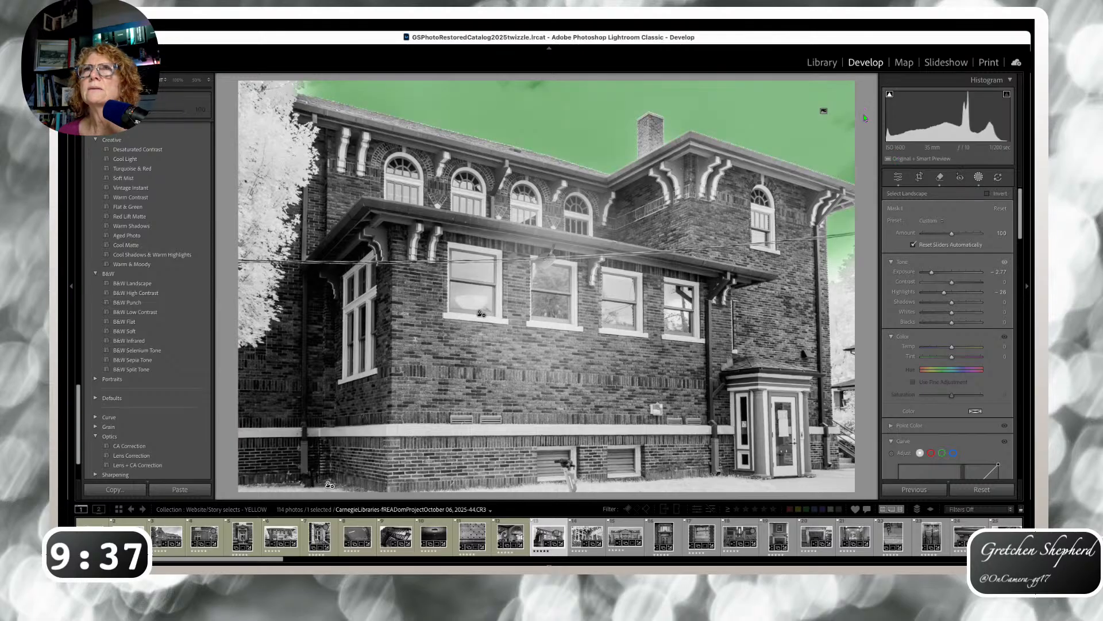
left_click(890, 197)
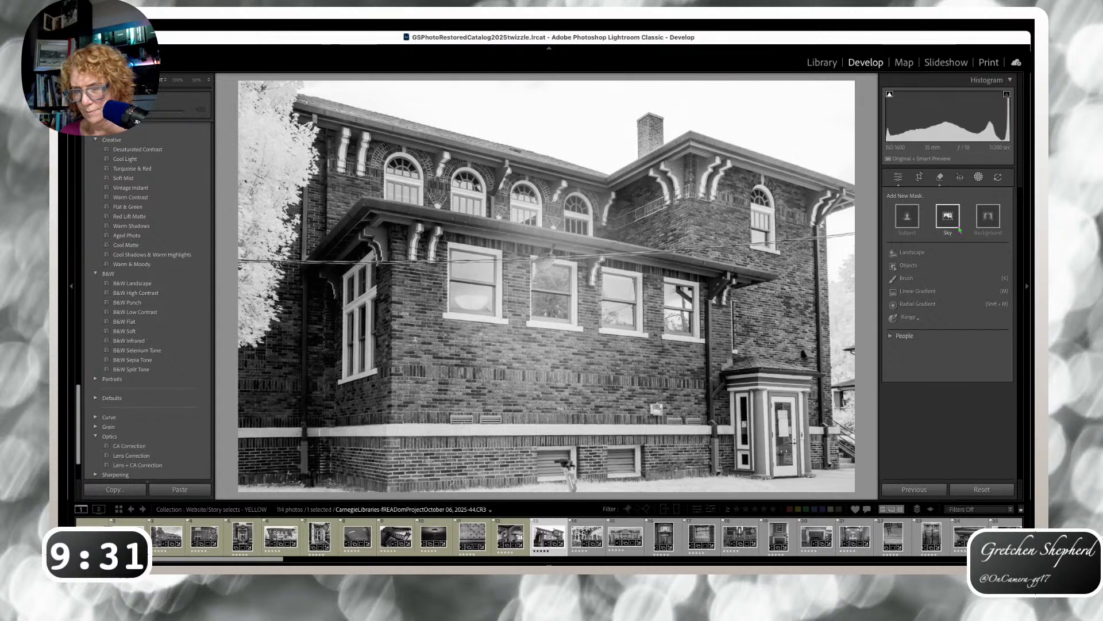
- Select the inverted mask covering the building in October 07, 2025-2 and set its Exposure to 0.14
key("Right")
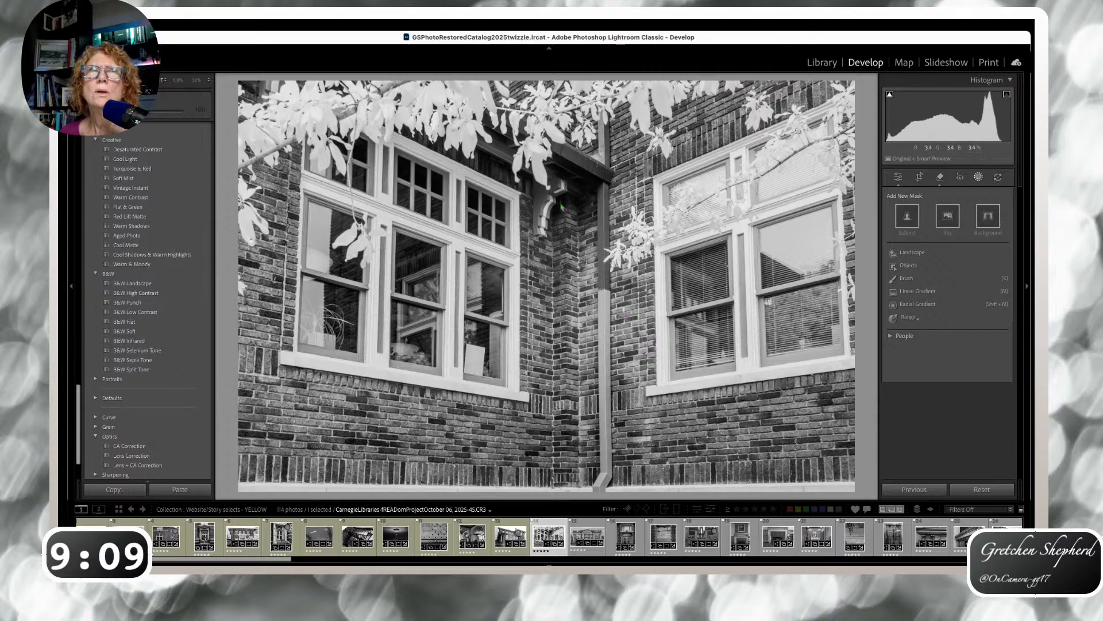
key("Right")
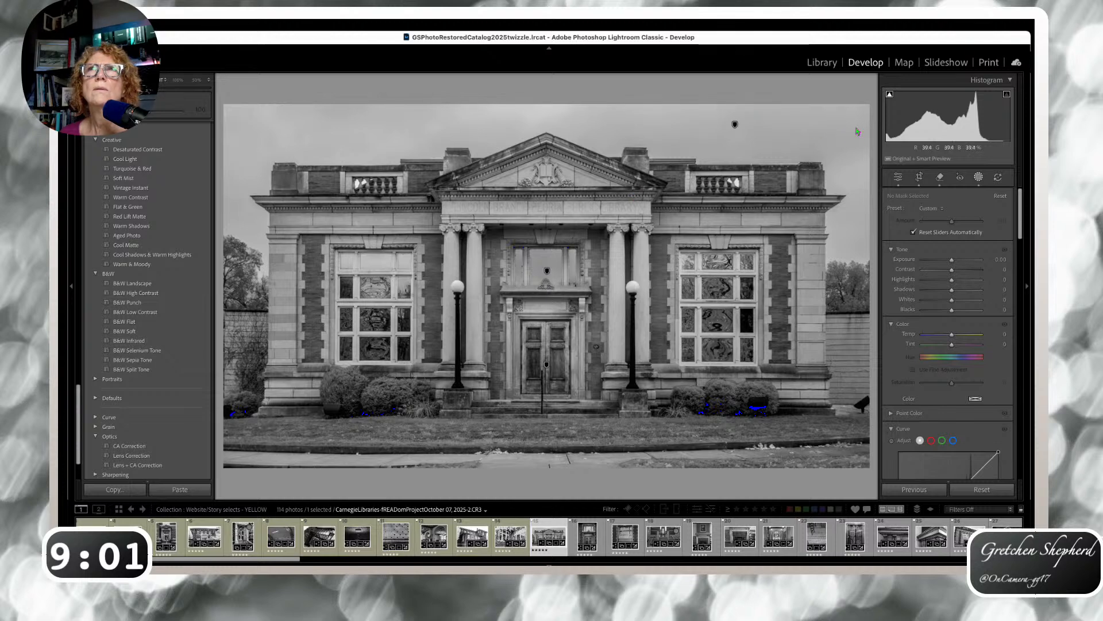
mouse_move(866, 116)
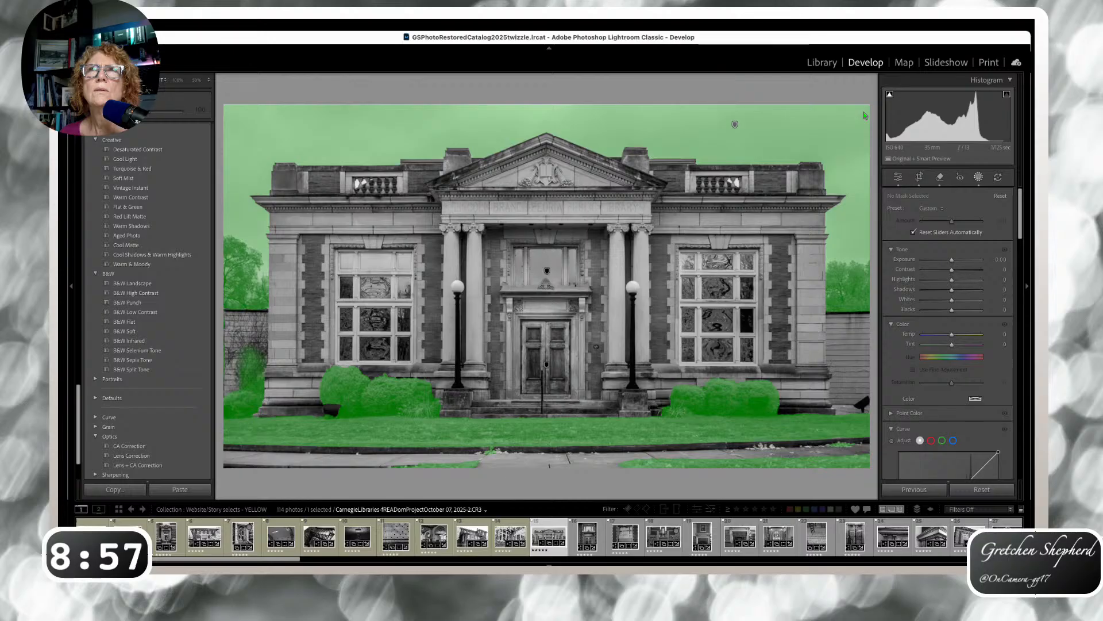
mouse_move(863, 137)
mouse_move(865, 161)
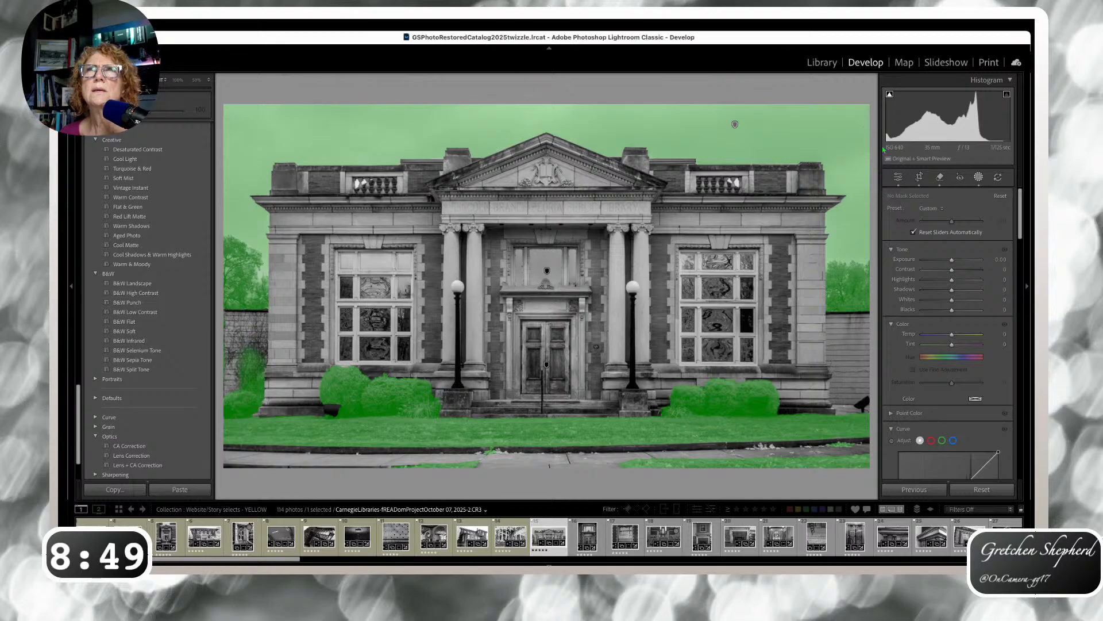
left_click(884, 147)
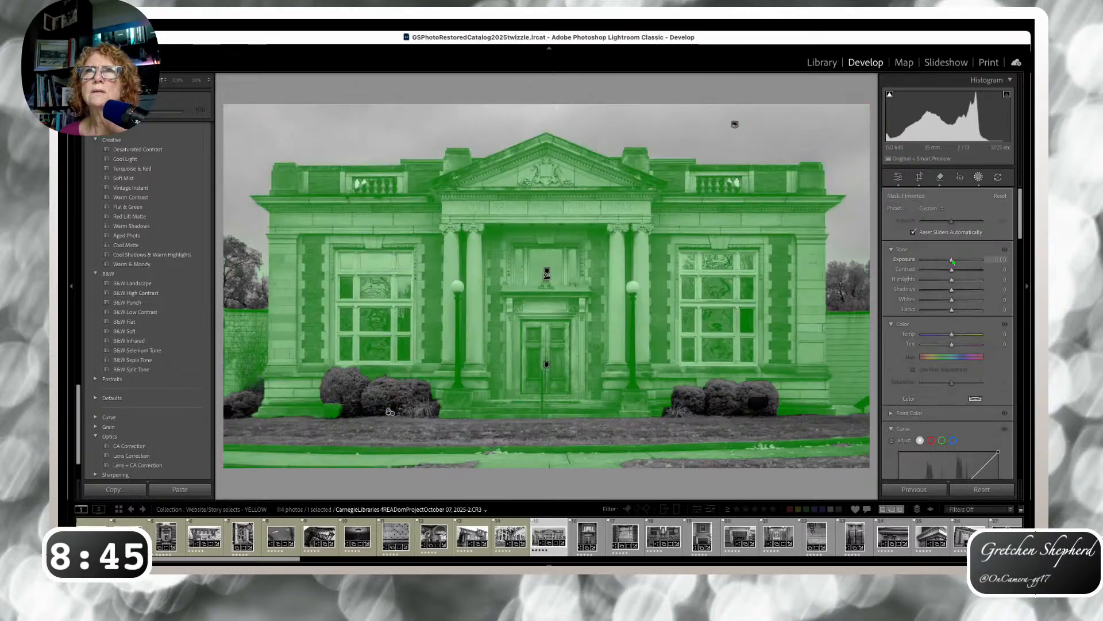
left_click_drag(953, 263, 953, 260)
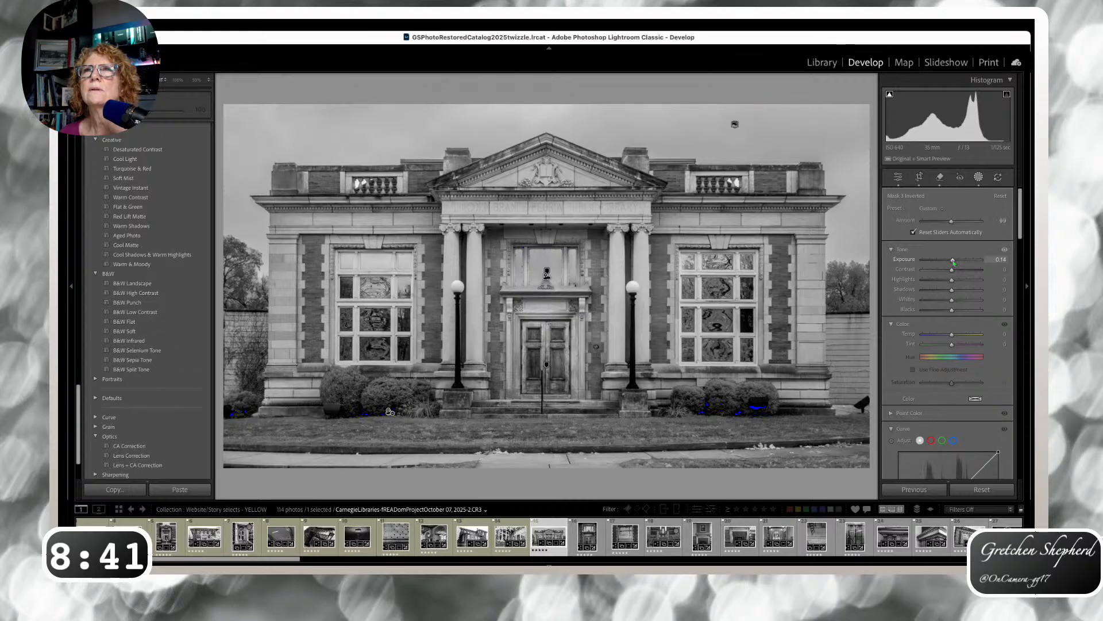
- Set the building mask's Clarity and Dehaze to 7 and raise its Texture slightly
scroll(956, 280, "down", 8)
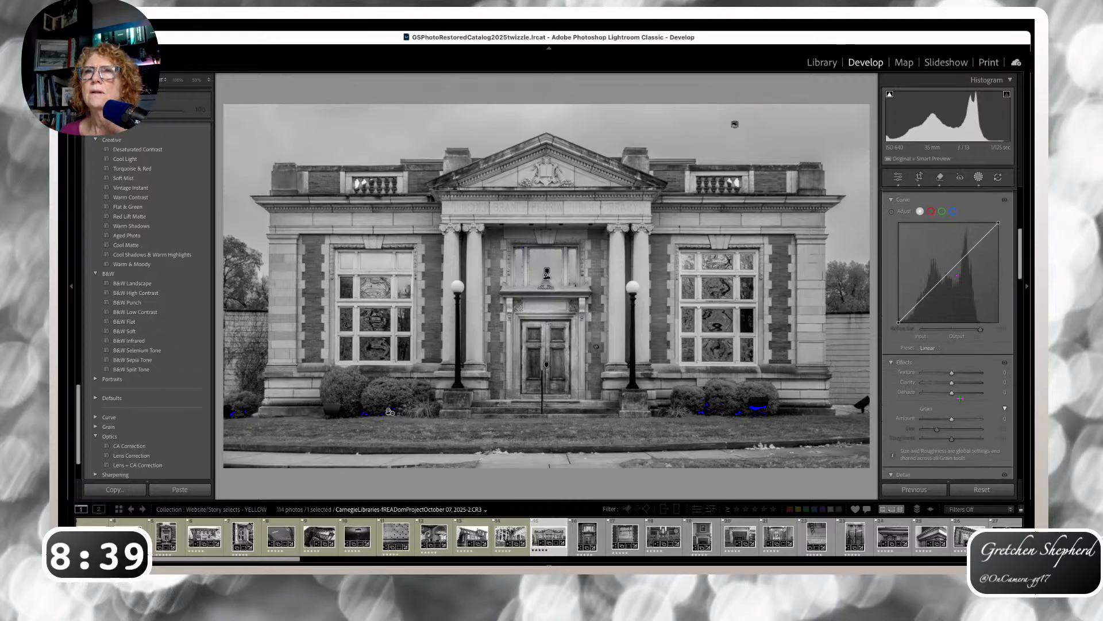
left_click_drag(954, 386, 955, 383)
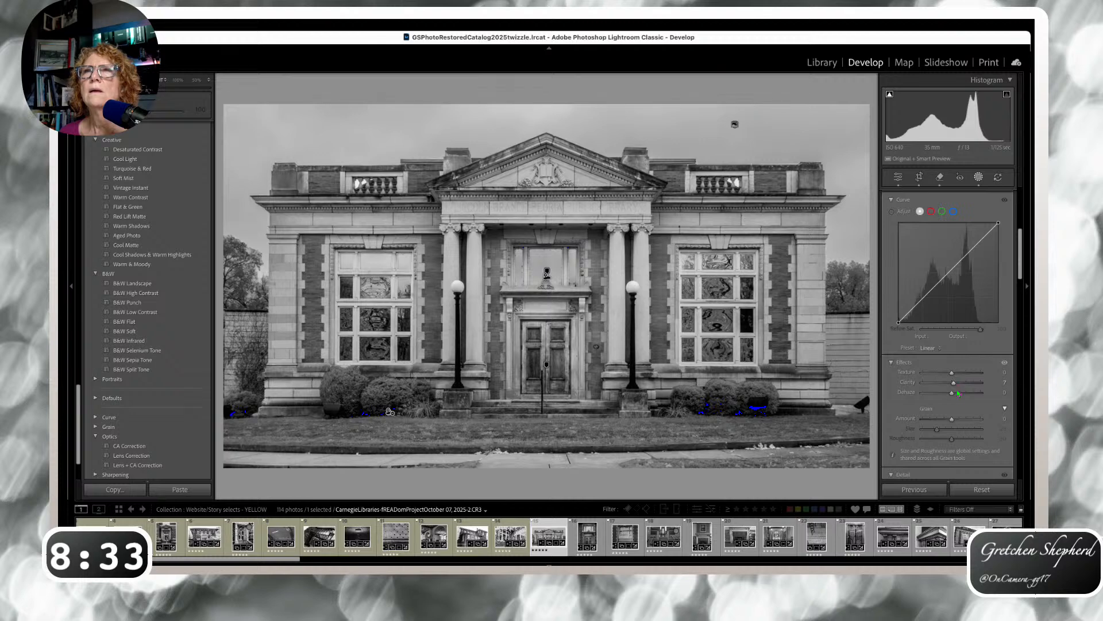
left_click_drag(952, 394, 953, 373)
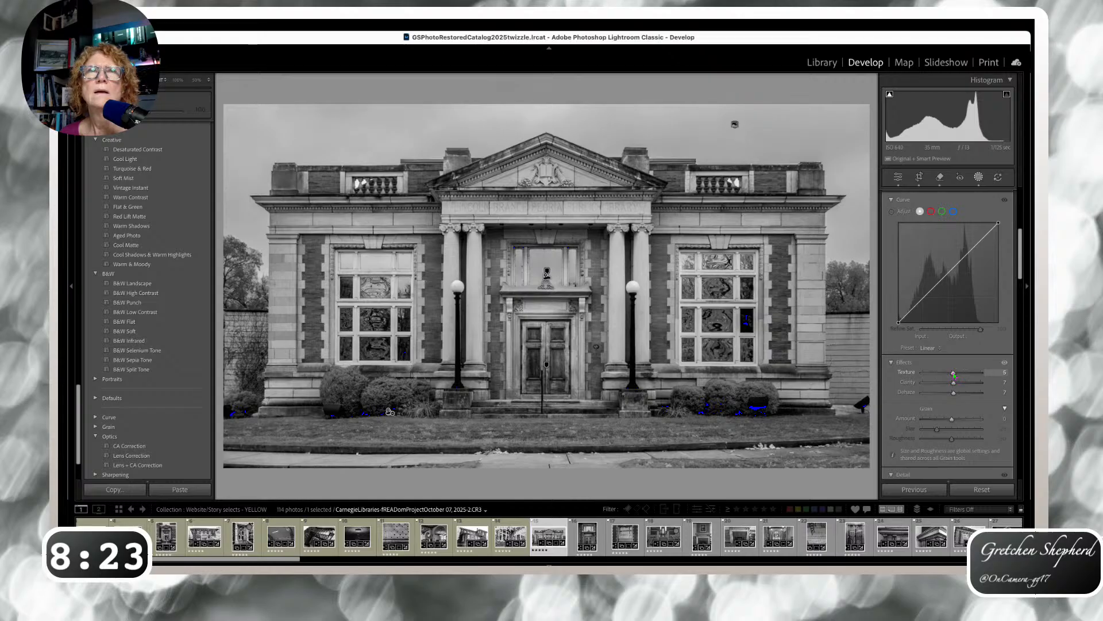
- Set the building mask's Shadows to 7, Contrast to 4 and Exposure to 0.17, and finish masking
scroll(930, 273, "up", 6)
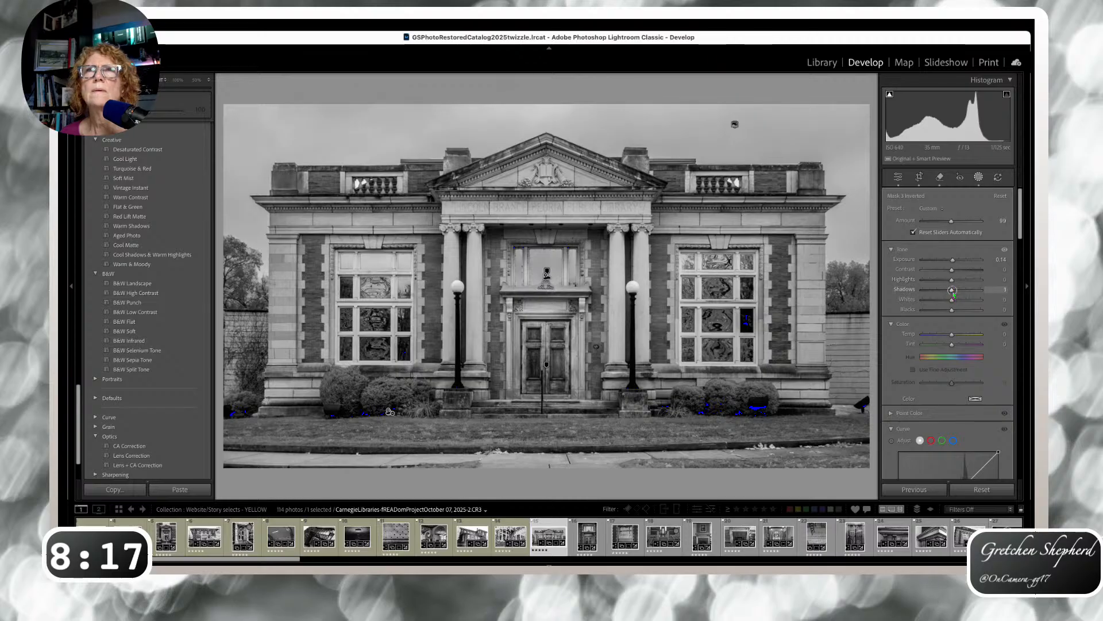
left_click_drag(954, 293, 955, 294)
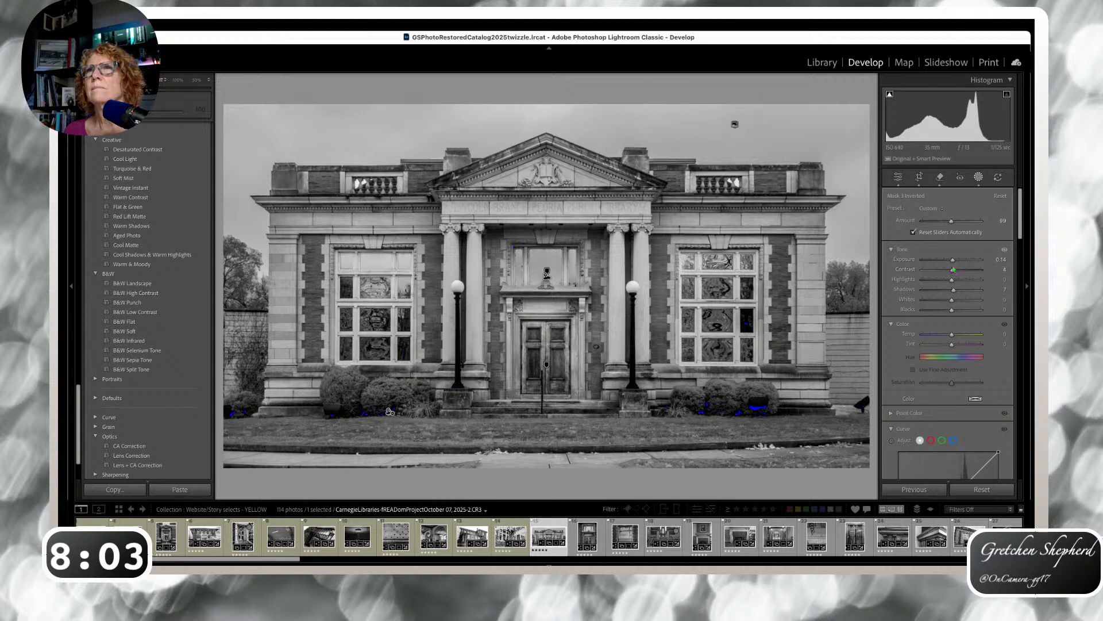
left_click_drag(952, 260, 952, 260)
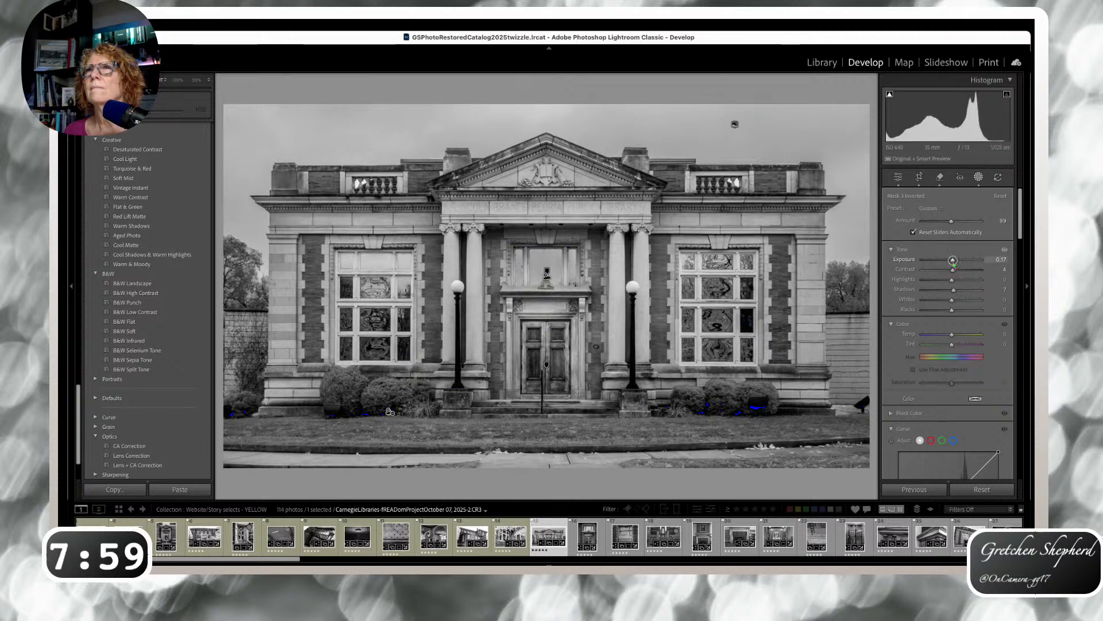
left_click_drag(952, 262, 954, 264)
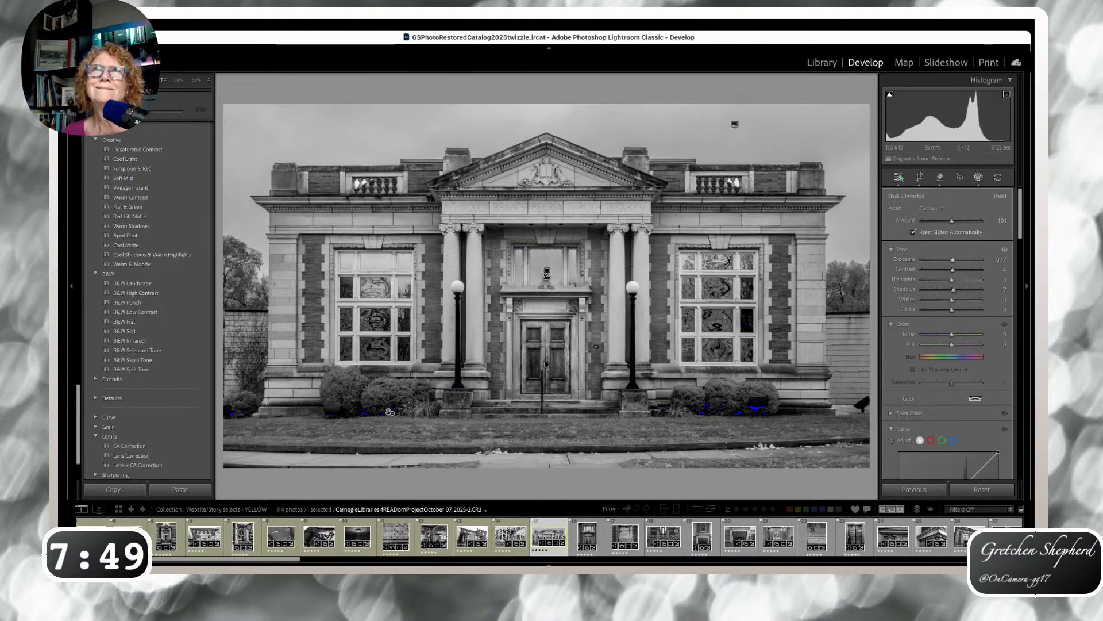
left_click(898, 177)
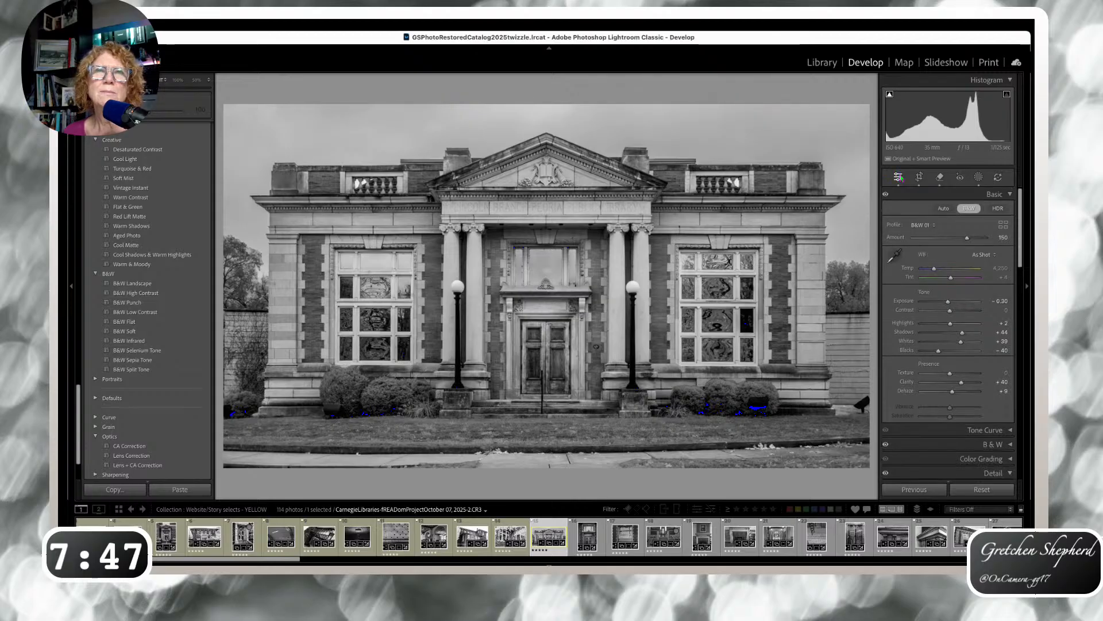
- Set Blacks to -21 on the October 07, 2025-3 doorway photo
key("Right")
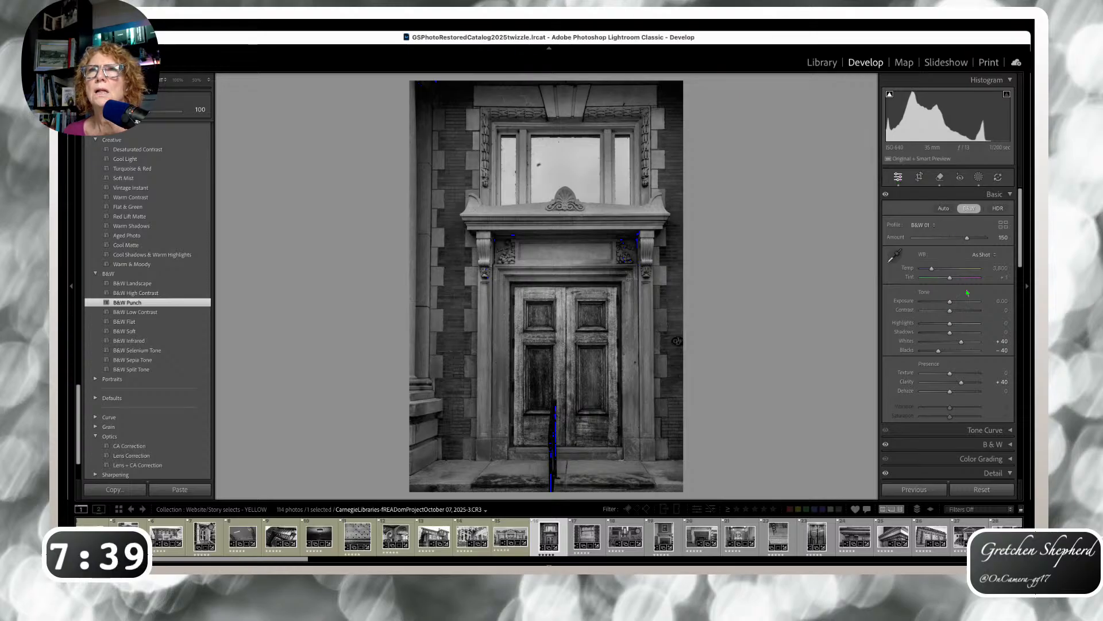
left_click_drag(939, 350, 944, 350)
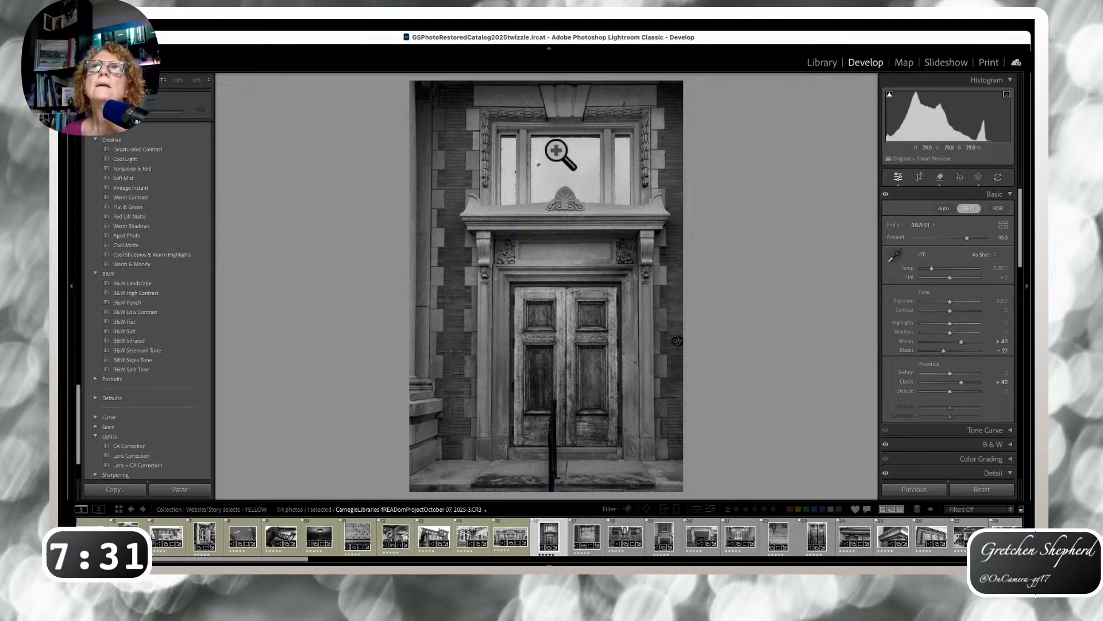
- Remove the dark spot on the glass above the door in October 07, 2025-3 using generative AI removal
left_click(560, 156)
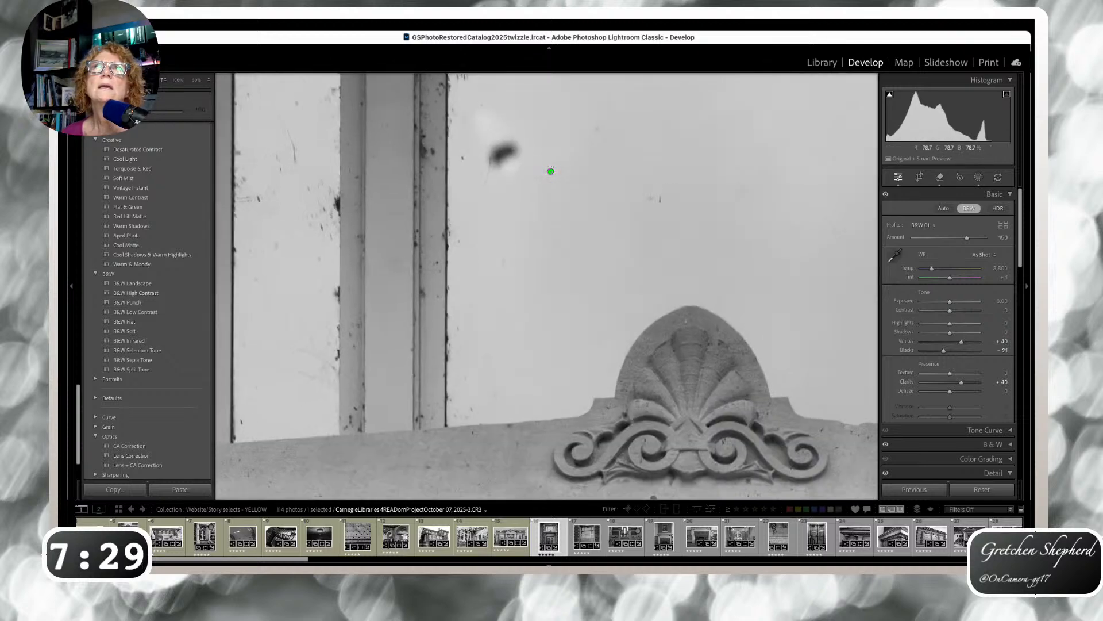
left_click(550, 170)
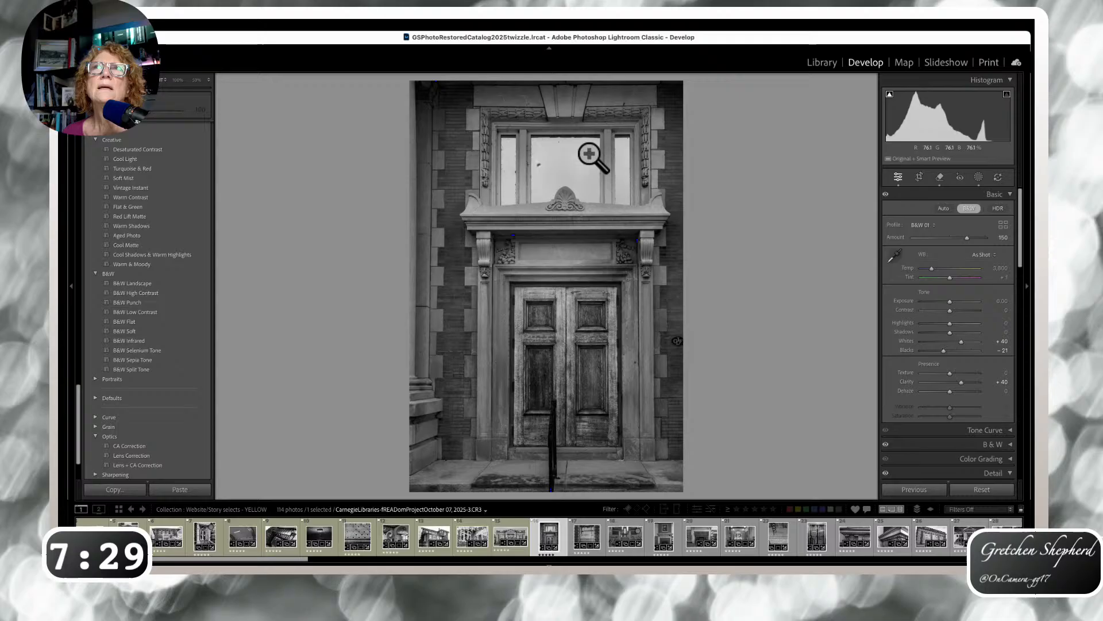
left_click(938, 177)
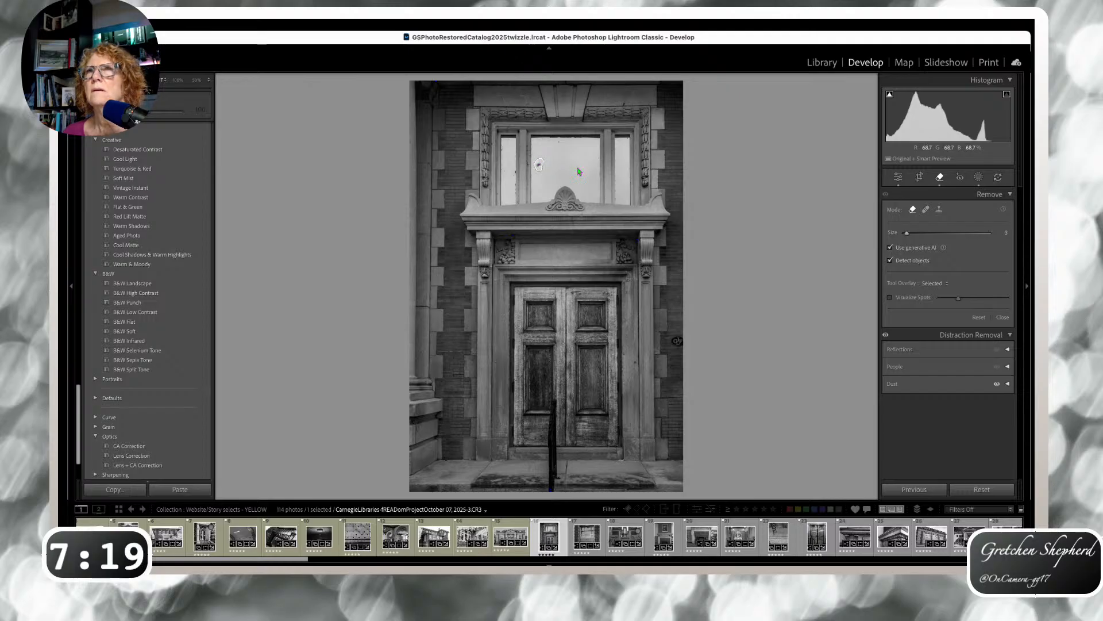
left_click(539, 165)
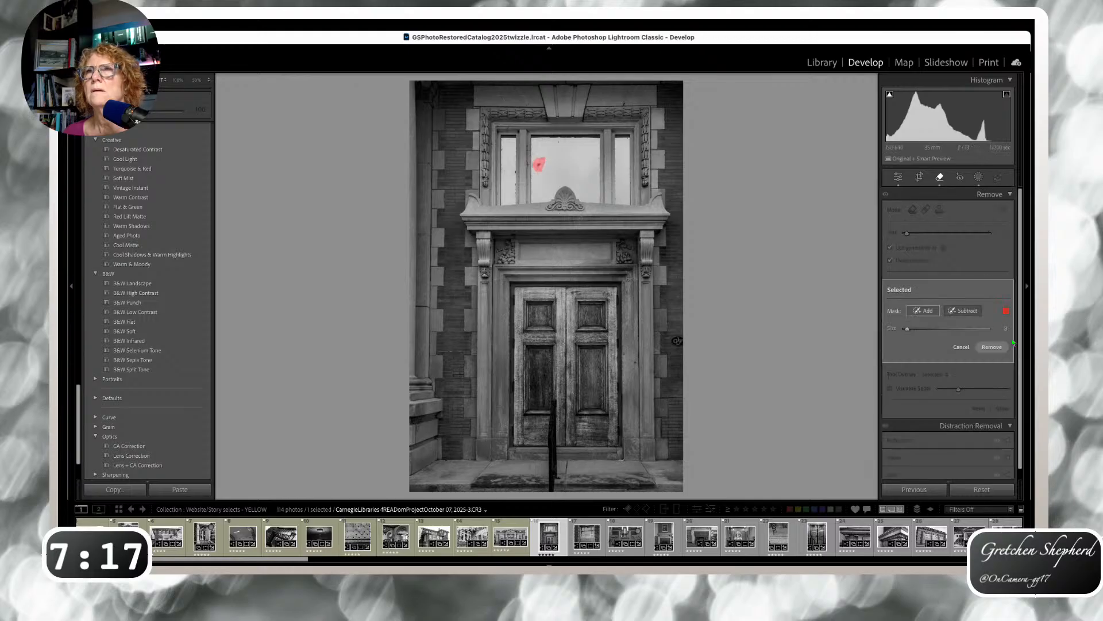
left_click(992, 347)
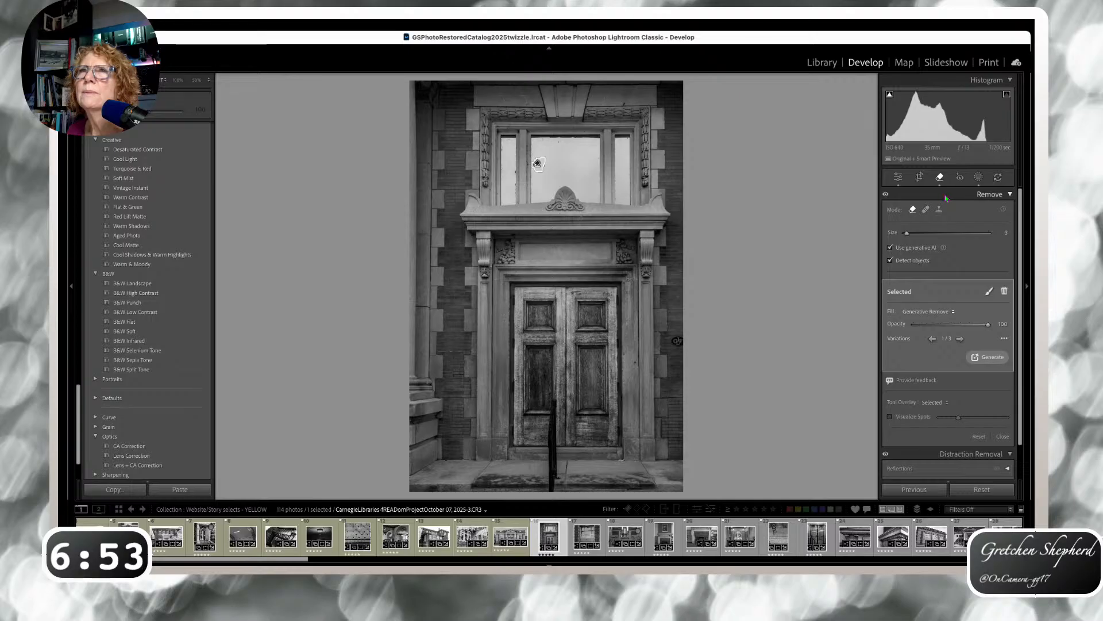
scroll(944, 349, "down", 2)
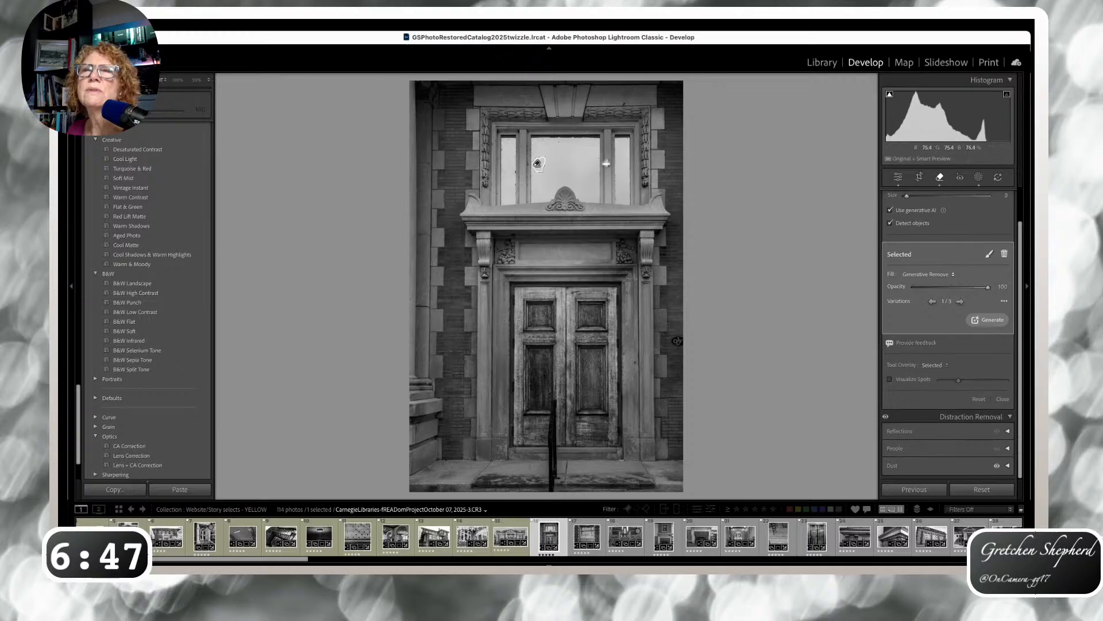
- Mask the window panes above the door as an object, set Exposure to -0.73, Highlights to -62 and Shadows to 50, and finish masking
left_click(979, 177)
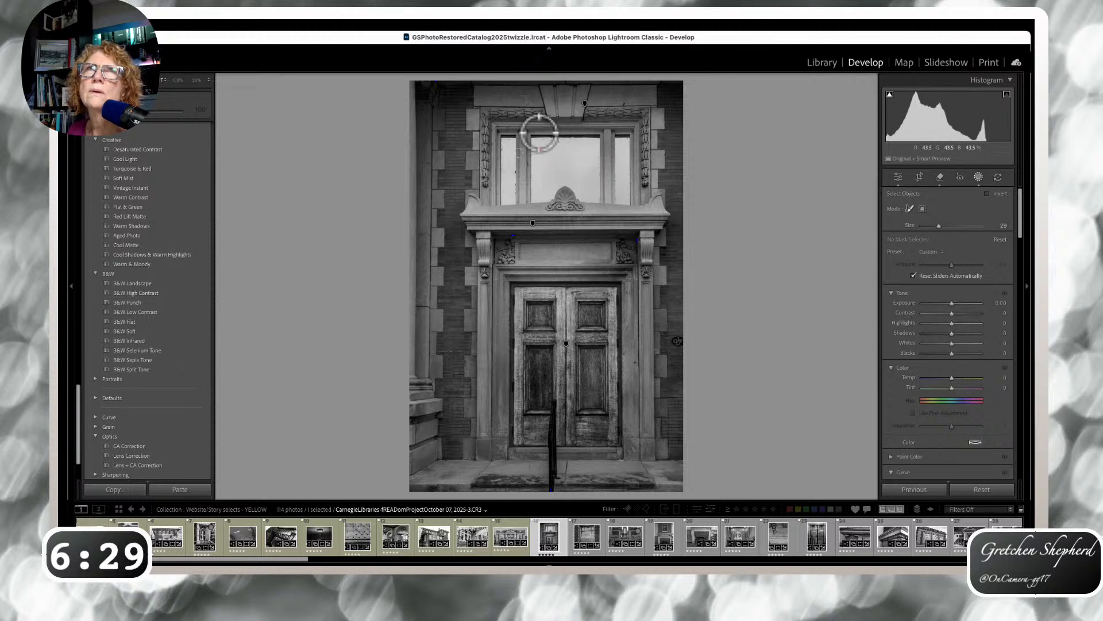
mouse_move(517, 153)
left_mouse_down()
mouse_move(616, 153)
mouse_move(616, 176)
mouse_move(614, 189)
mouse_move(588, 188)
mouse_move(580, 169)
mouse_move(558, 164)
mouse_move(519, 165)
left_mouse_up()
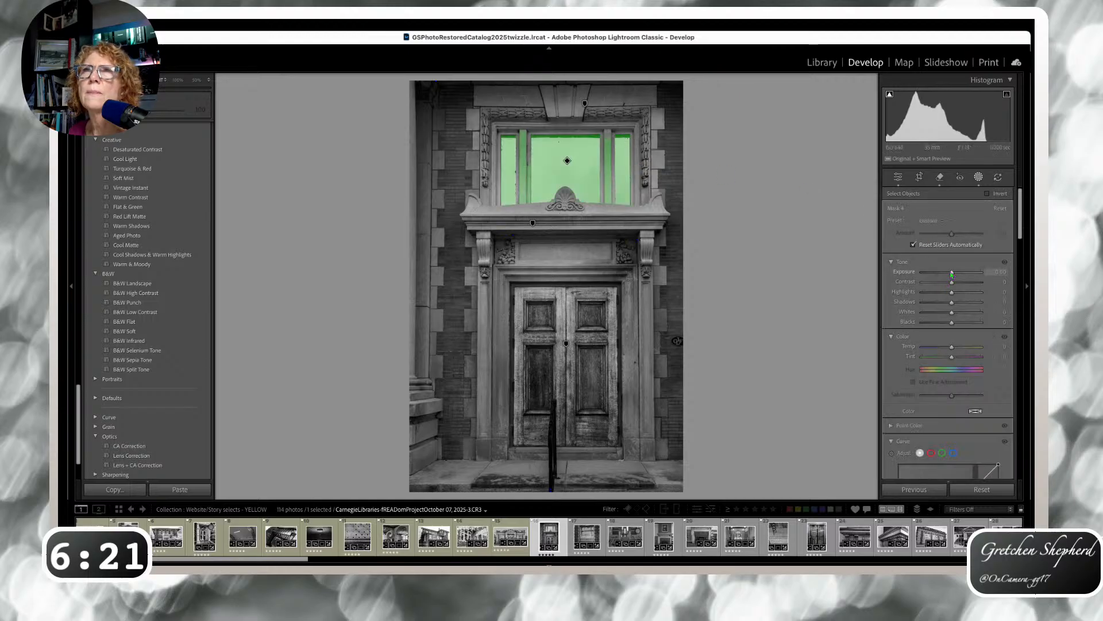
left_click_drag(952, 272, 945, 270)
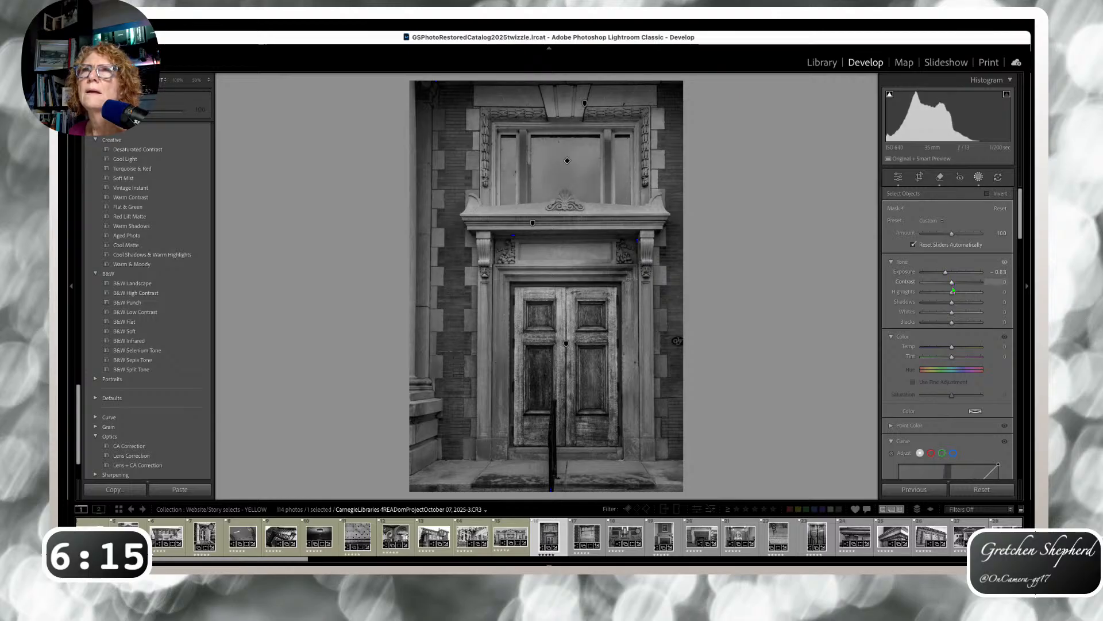
mouse_move(952, 292)
left_mouse_down()
mouse_move(933, 294)
mouse_move(966, 304)
left_mouse_up()
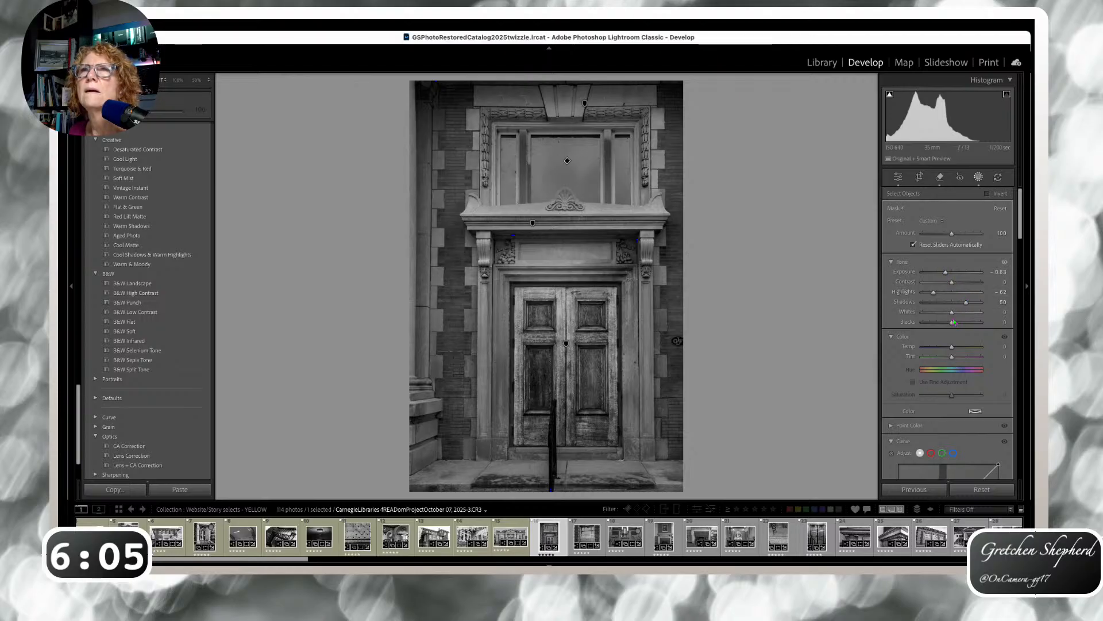
left_click_drag(945, 272, 946, 273)
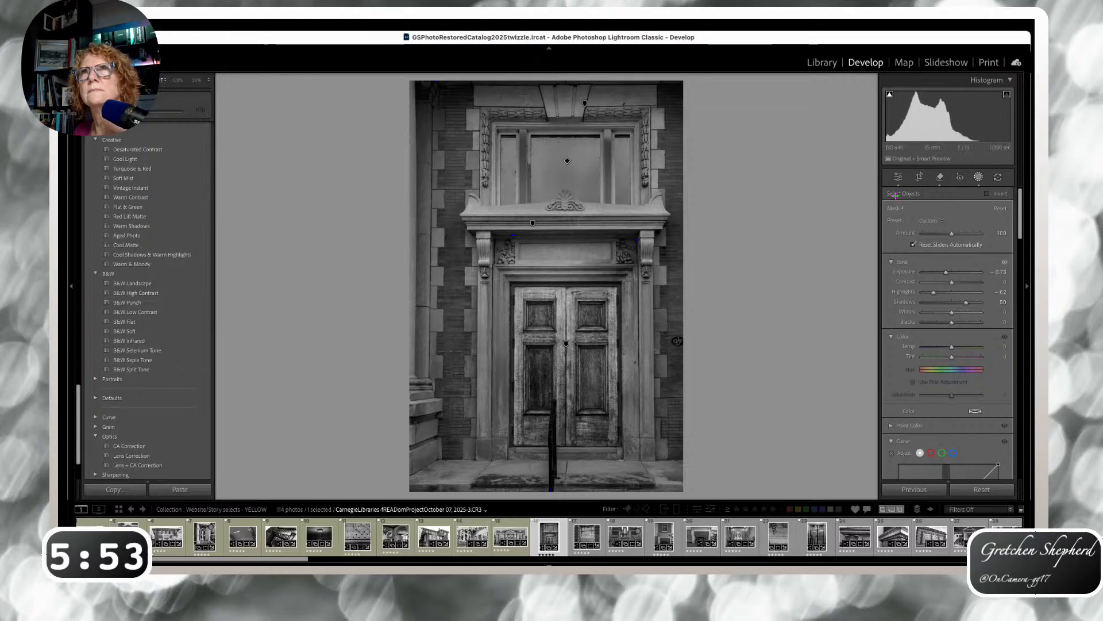
left_click(898, 178)
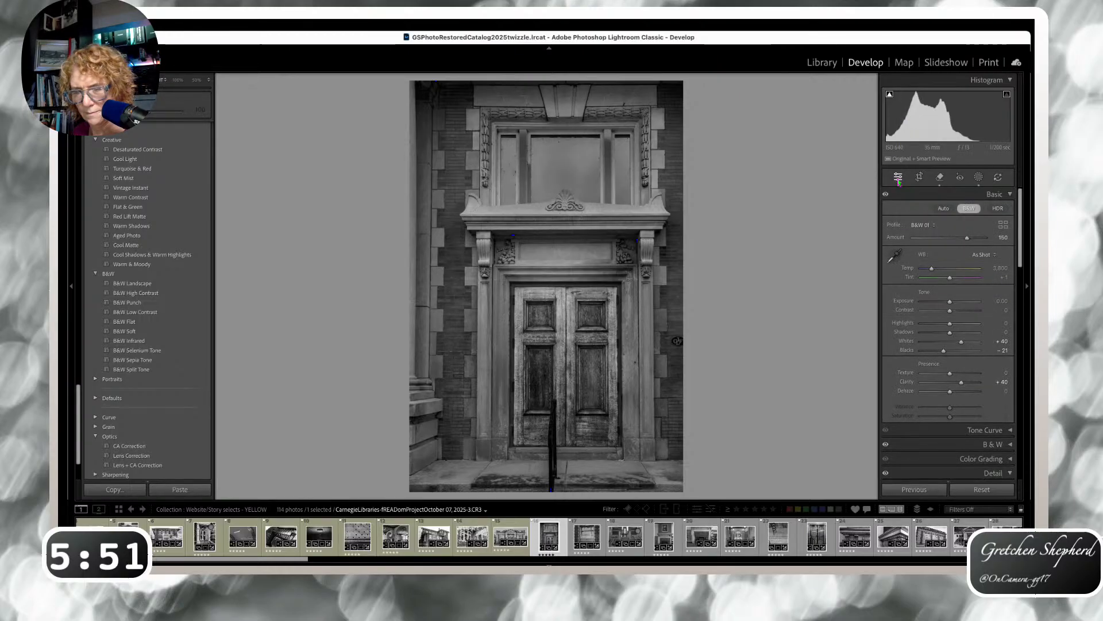
- Go to the October 07, 2025-12 window photo and create an object mask covering the large multi-pane window
key("Right")
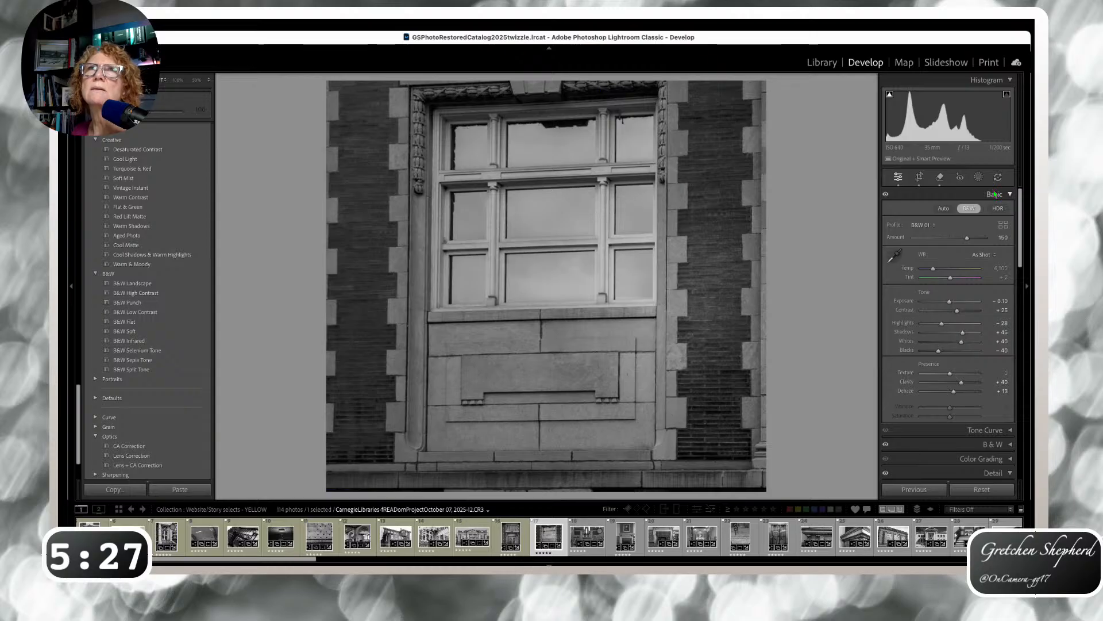
left_click(920, 177)
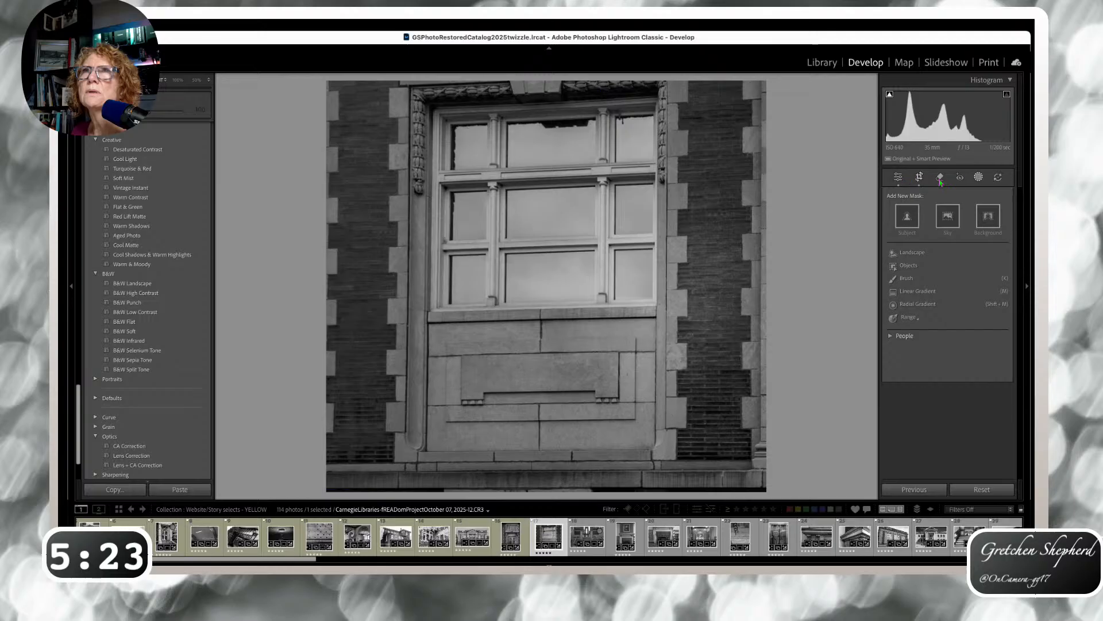
left_click(980, 178)
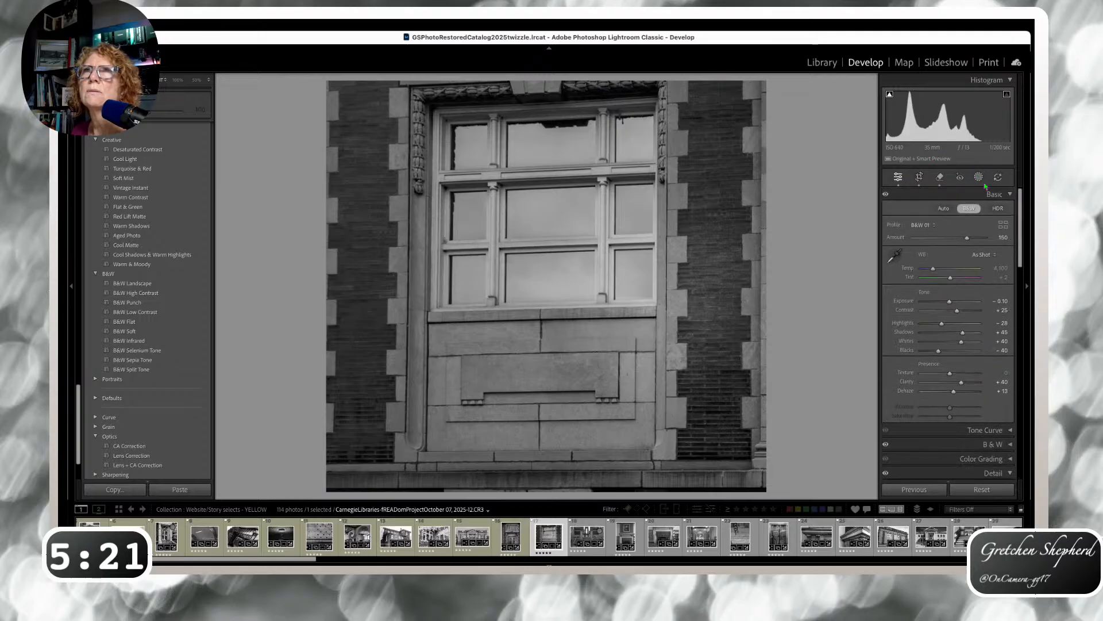
left_click(980, 178)
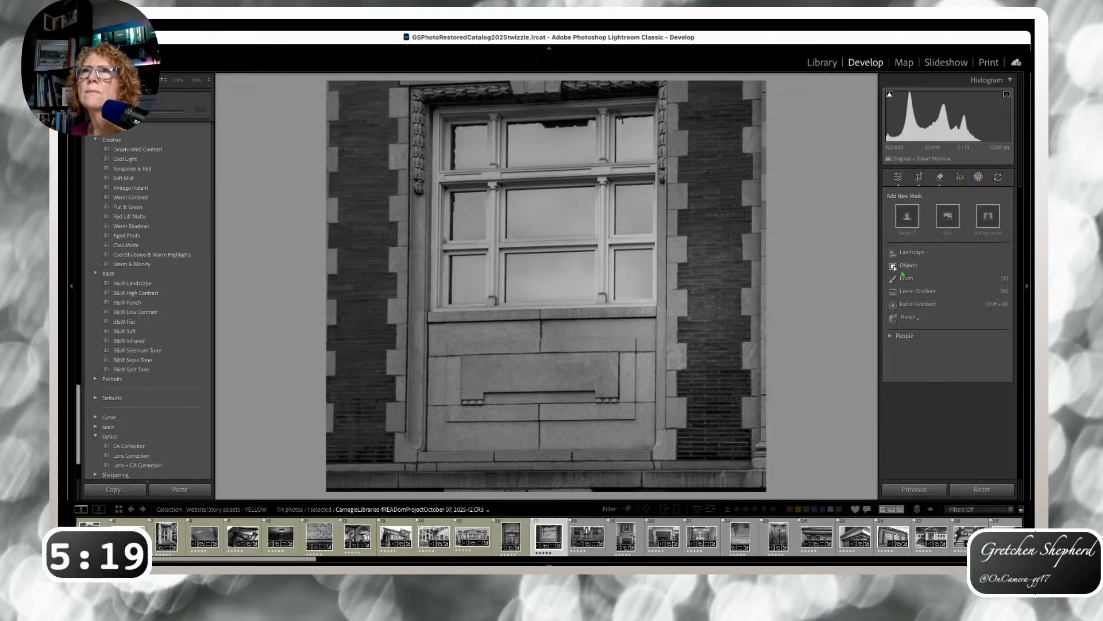
left_click(903, 266)
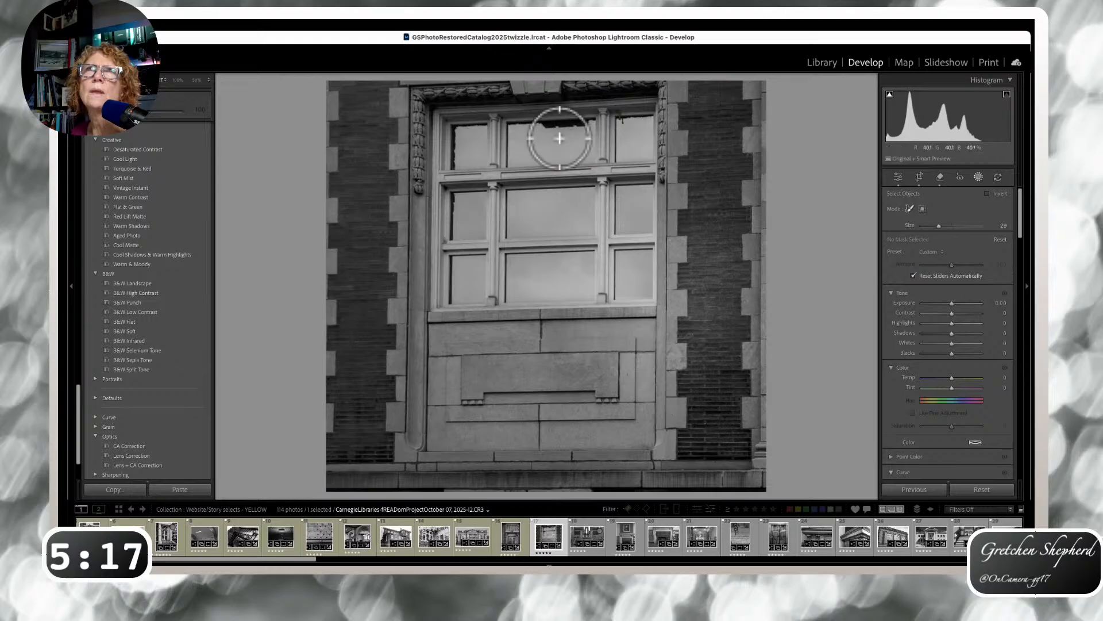
mouse_move(486, 150)
left_mouse_down()
mouse_move(624, 149)
mouse_move(624, 267)
mouse_move(479, 265)
mouse_move(481, 206)
mouse_move(561, 198)
mouse_move(566, 227)
left_mouse_up()
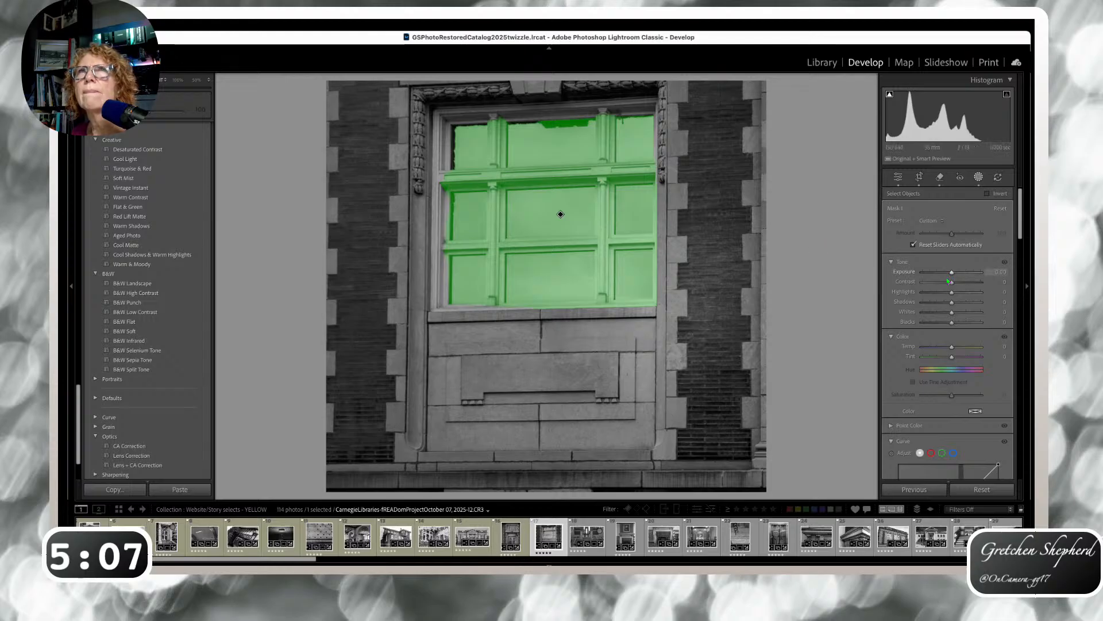
- Set the window mask's Exposure to -0.39, Shadows to 16, Highlights to -25 and Contrast to 9
left_click_drag(953, 273, 950, 273)
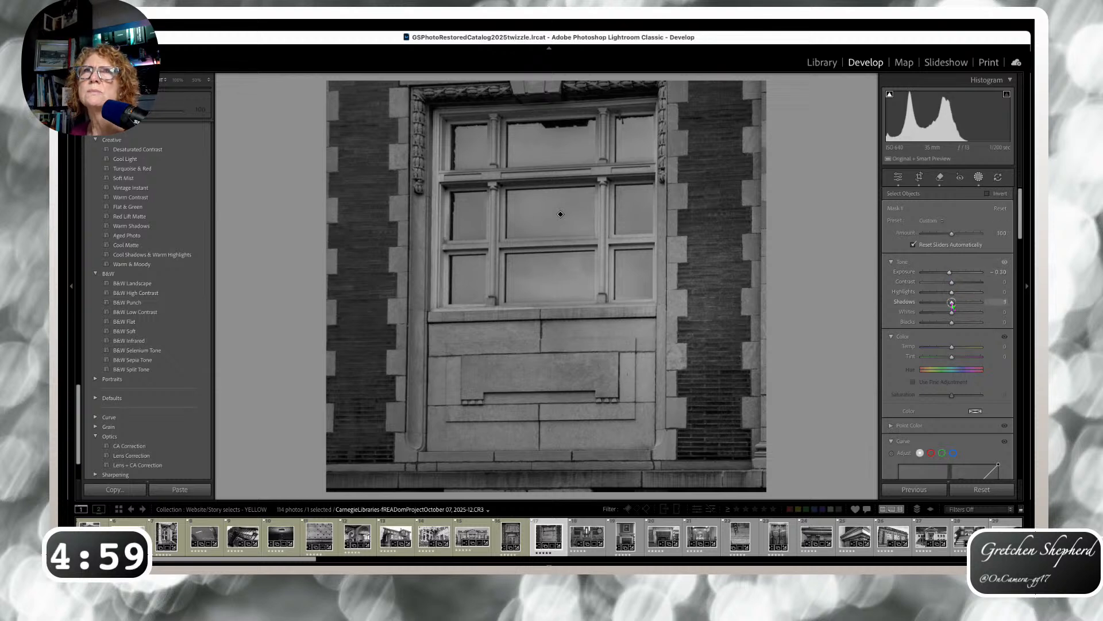
left_click_drag(952, 303, 943, 292)
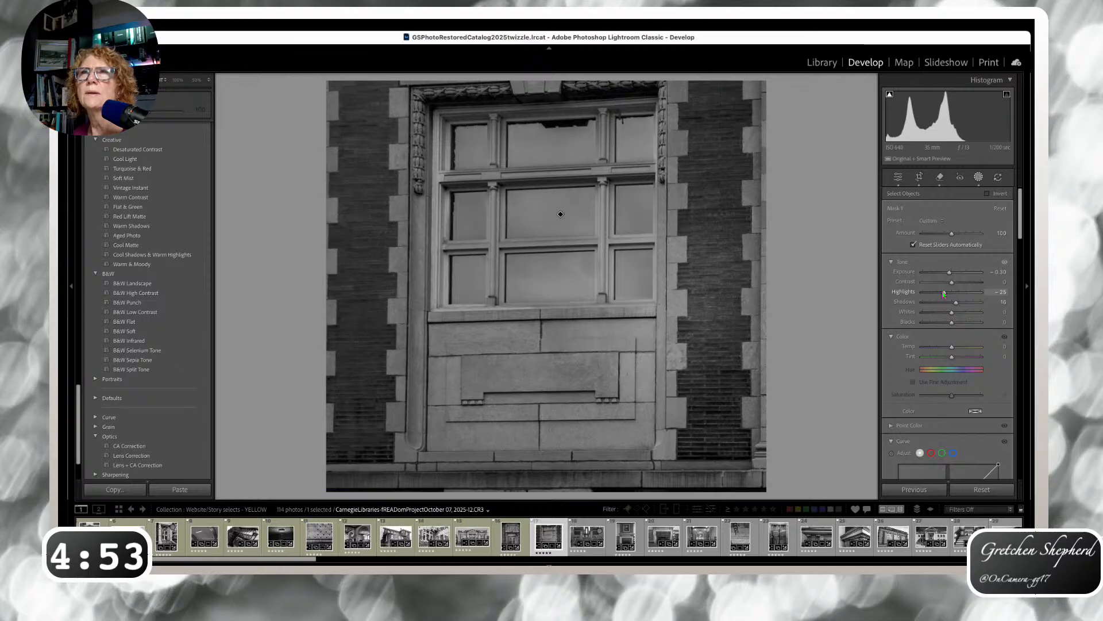
left_click_drag(952, 283, 955, 287)
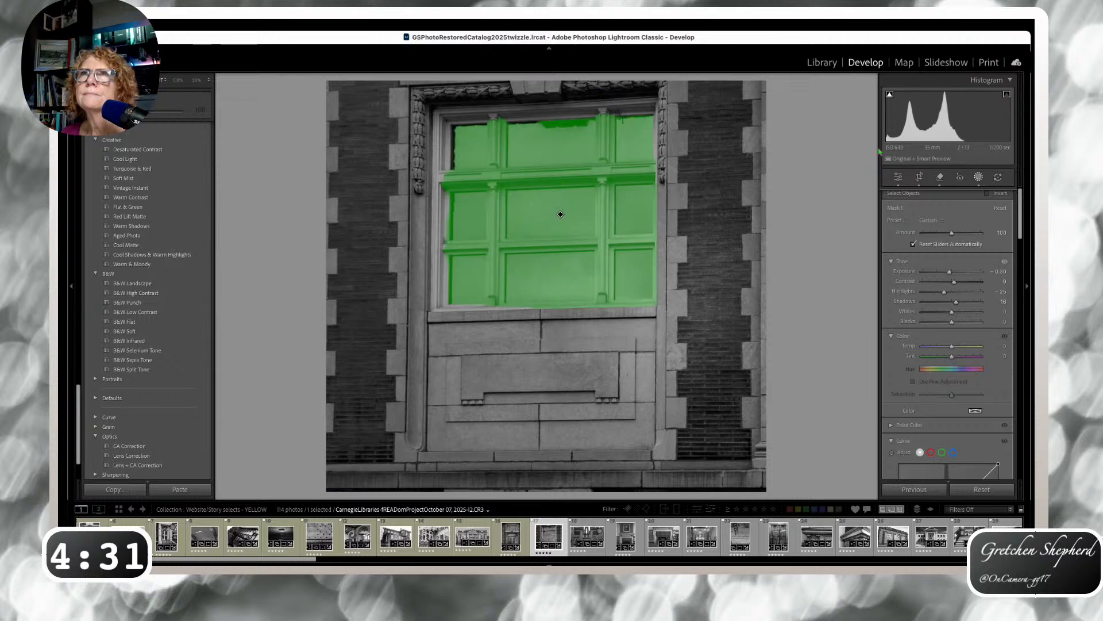
- Create an inverted copy of the window mask covering the wall and set its Texture to 6, Clarity to 7 and Dehaze to 7
key("apostrophe")
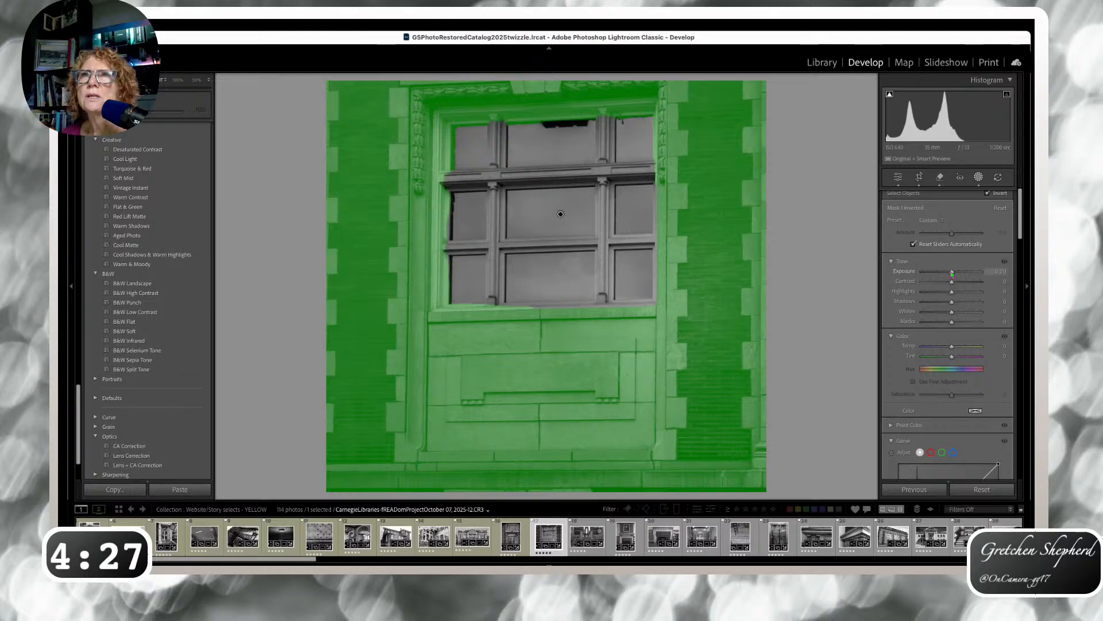
scroll(946, 369, "down", 8)
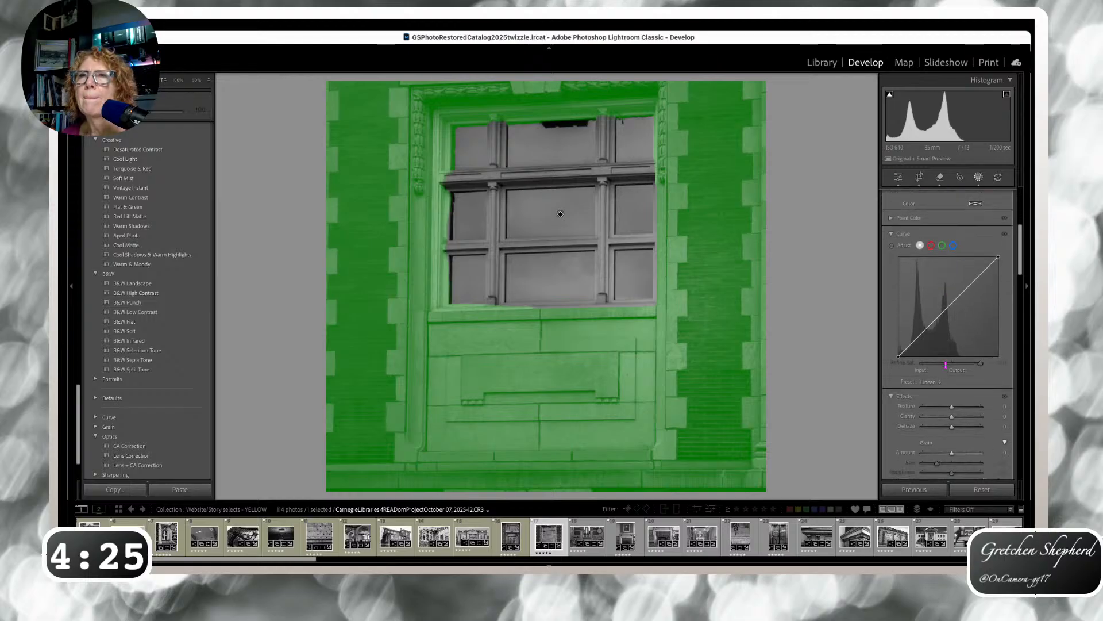
left_click_drag(951, 397, 952, 398)
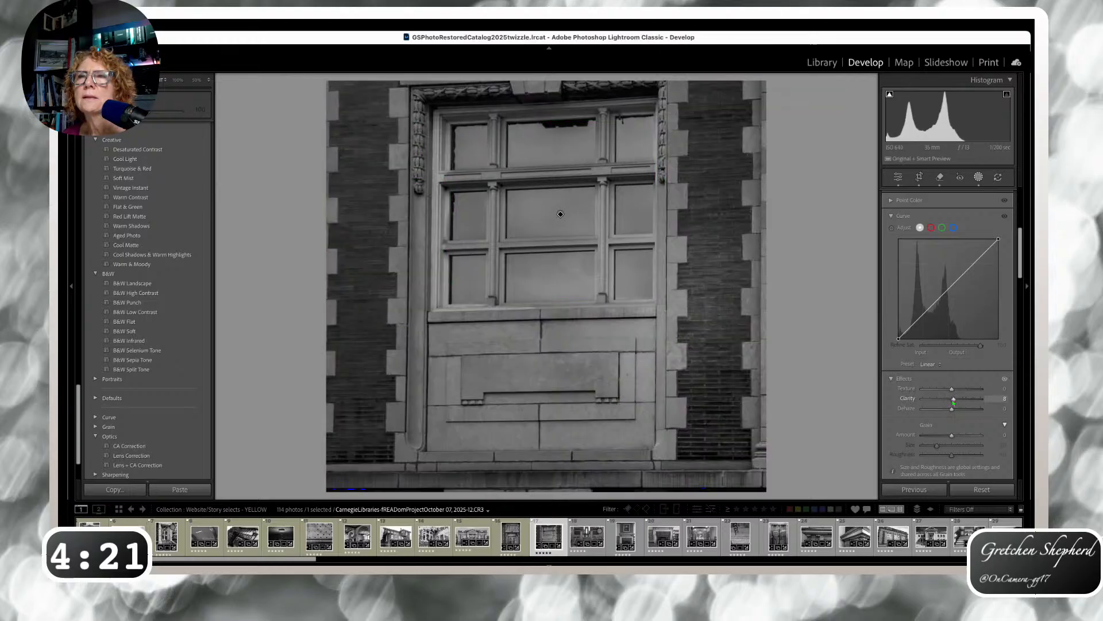
left_click_drag(951, 408, 954, 408)
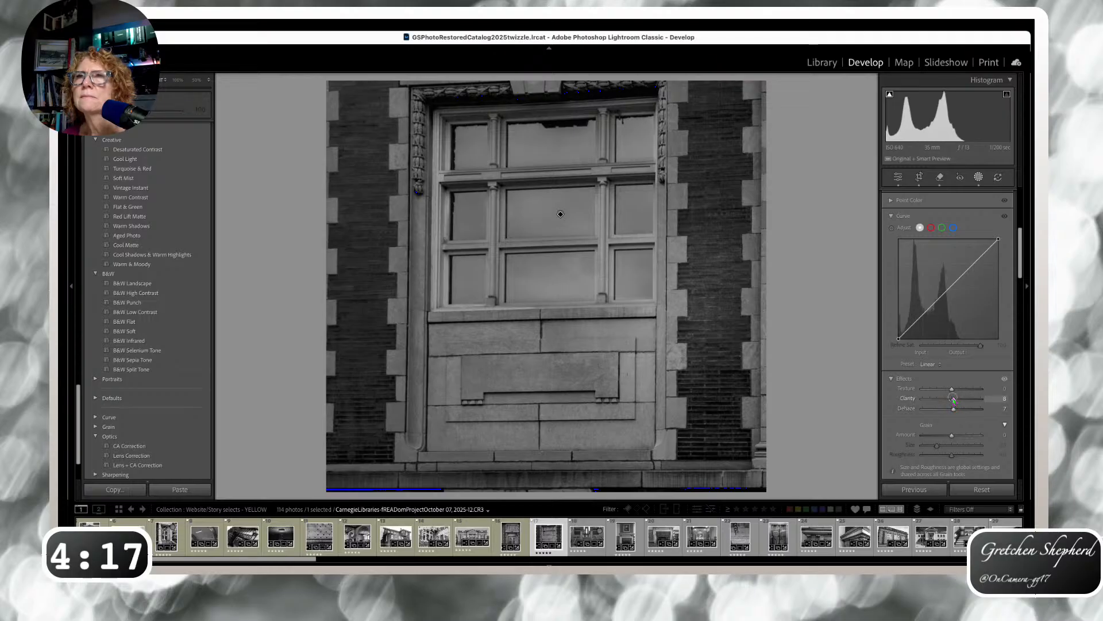
left_click_drag(953, 398, 952, 388)
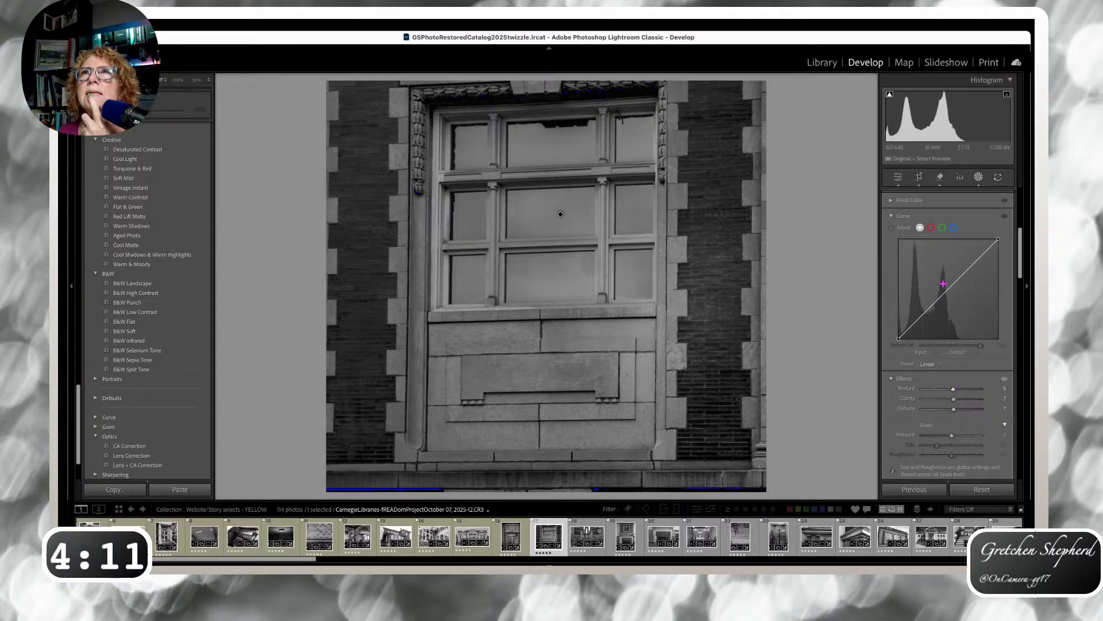
- Set the inverted wall mask's Exposure to 0.21 and Shadows to 17, and finish masking
scroll(966, 255, "up", 5)
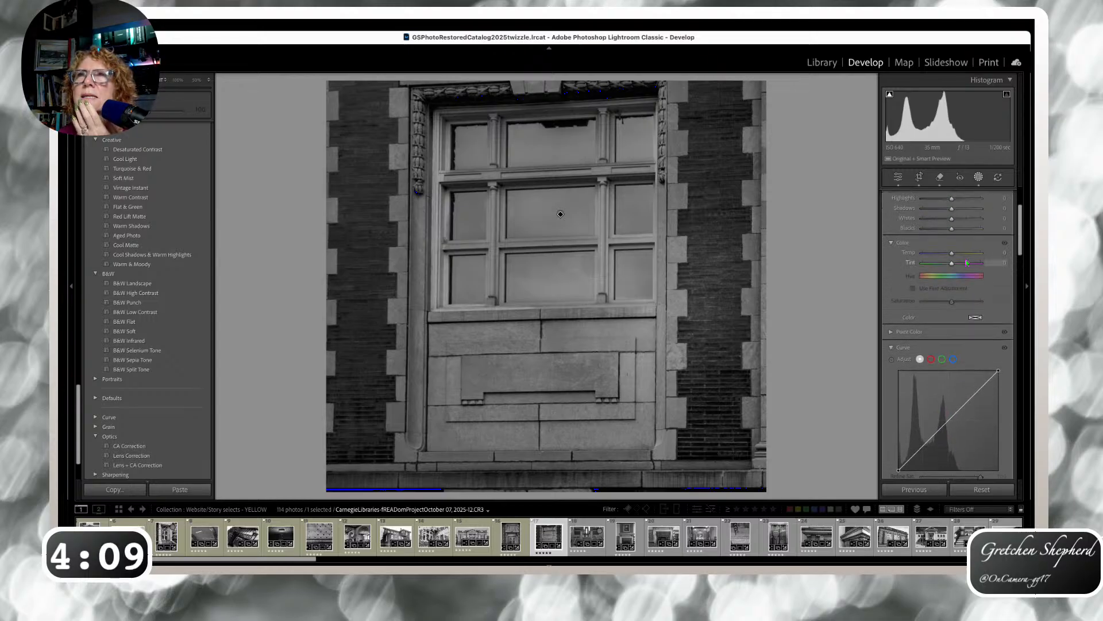
scroll(966, 261, "up", 3)
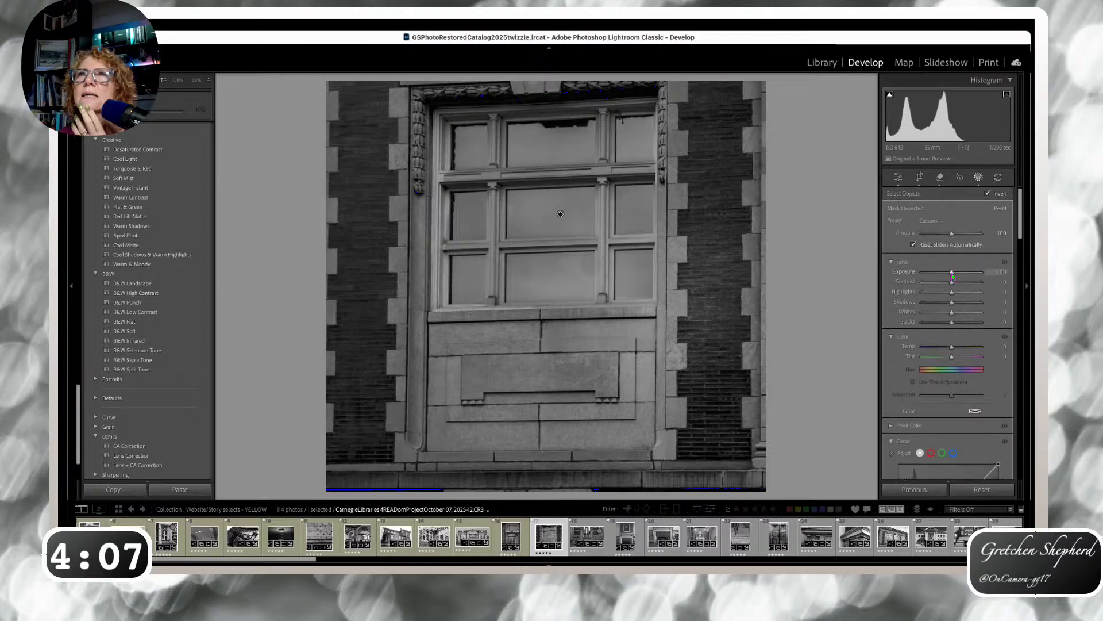
left_click_drag(952, 272, 953, 273)
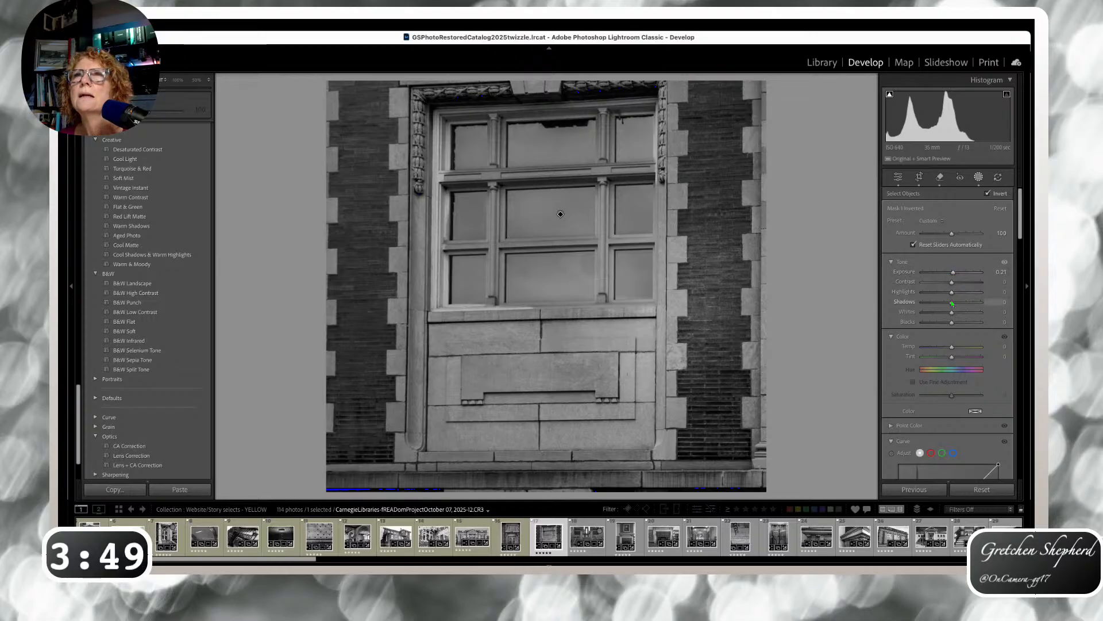
left_click_drag(952, 301, 955, 302)
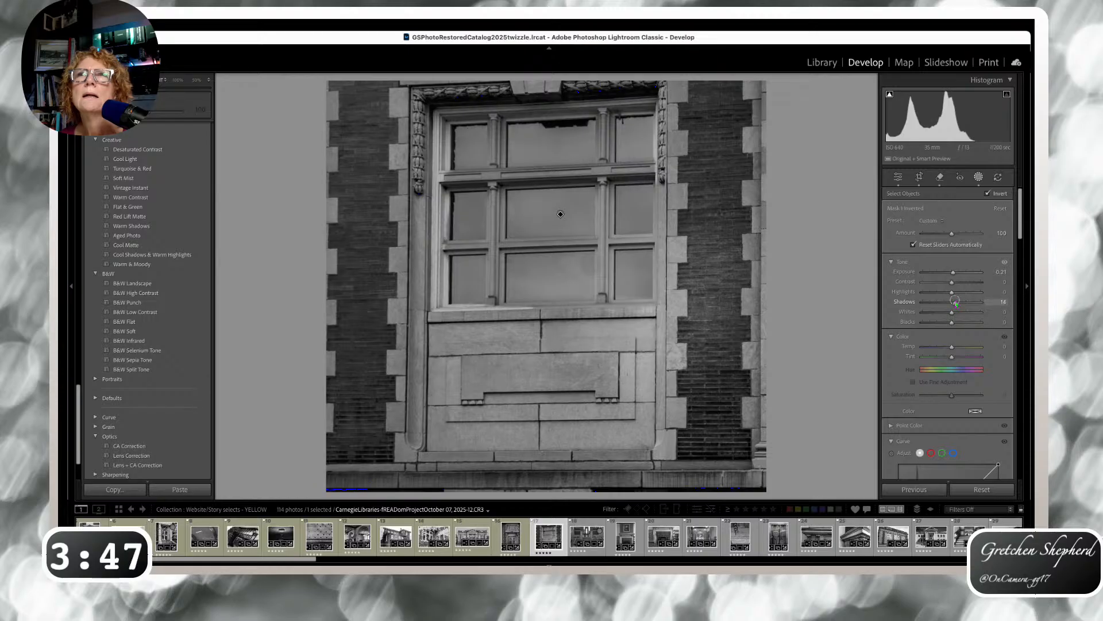
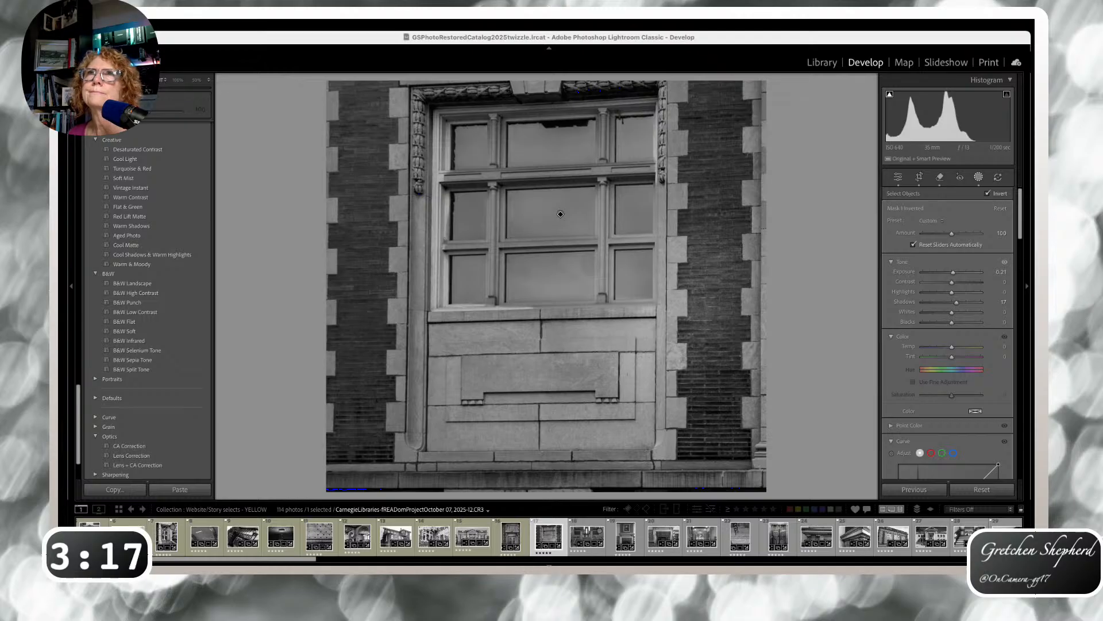
left_click(898, 177)
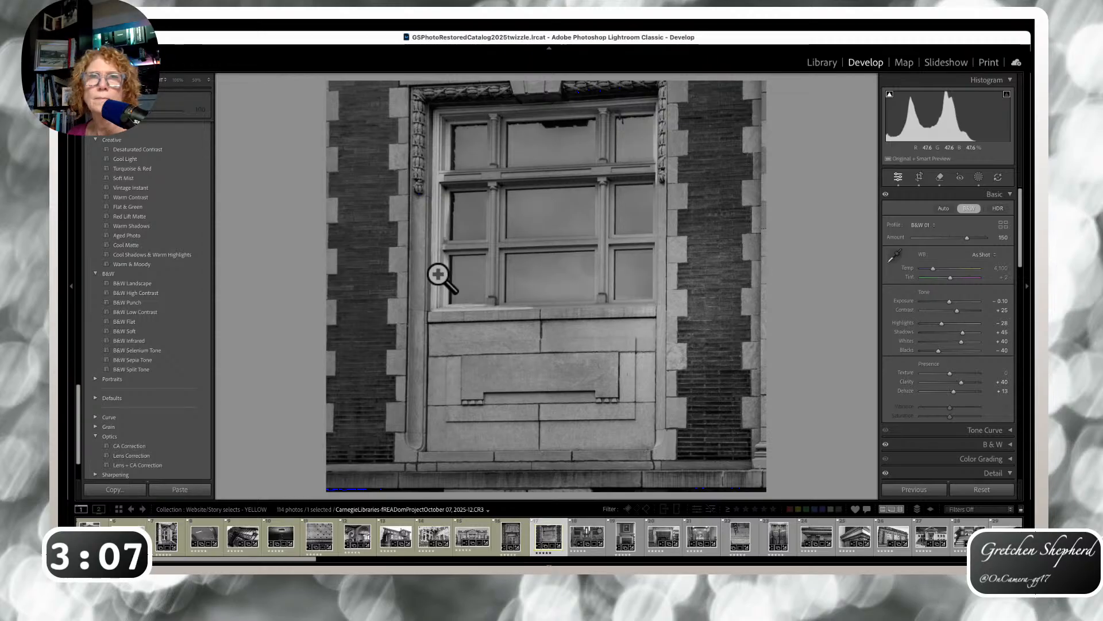
- Set Shadows to +97 on the October 07, 2025-9 lobby photo and move on to the October 07, 2025-21 fireplace photo
key("Right")
key("Left")
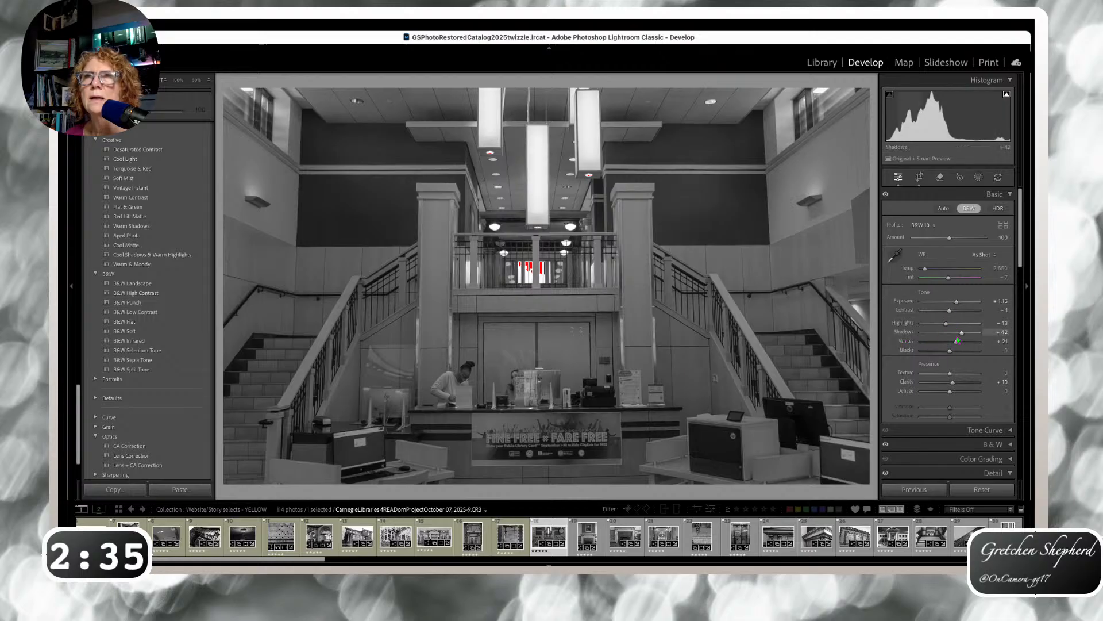
left_click_drag(962, 332, 978, 334)
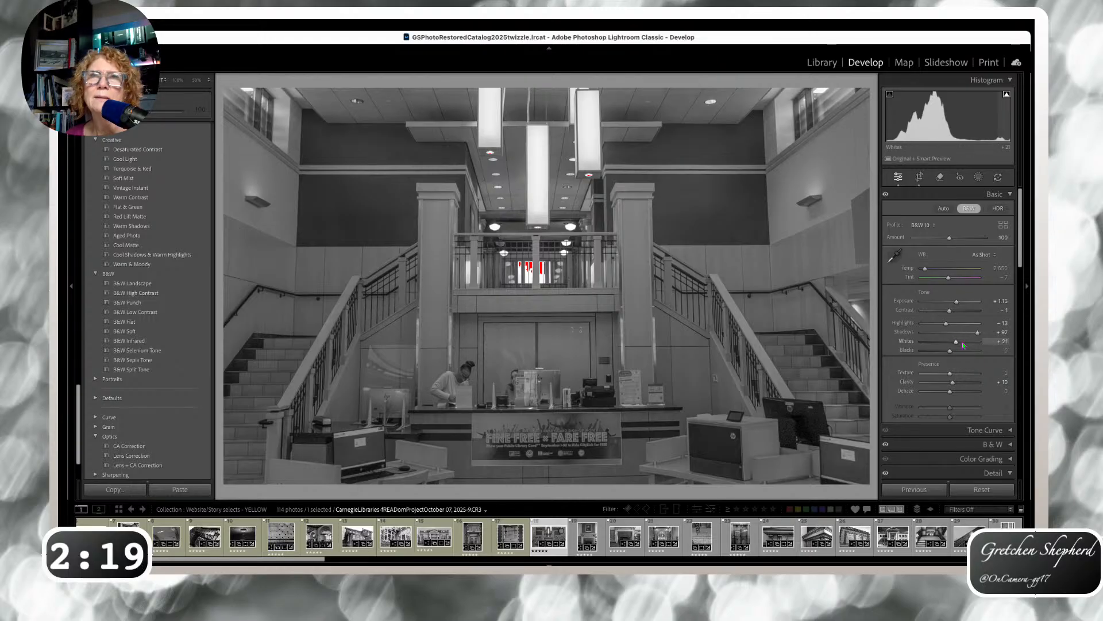
key("Right")
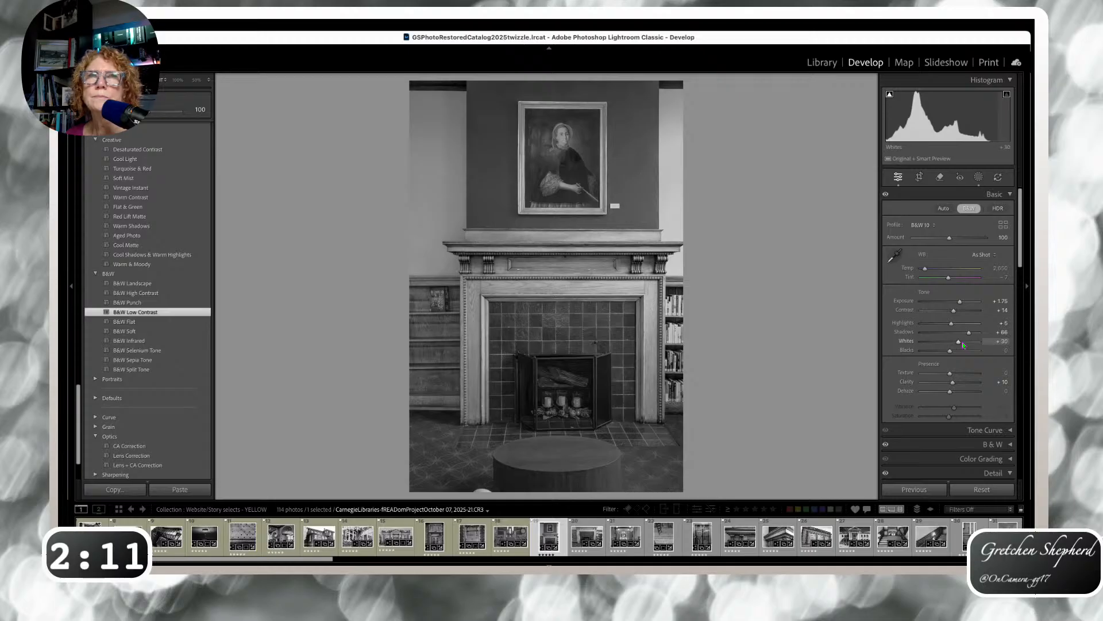
- Crop the October 07, 2025-21 fireplace photo to cut off the round table in the foreground and trim the photo's left edge
left_click(919, 177)
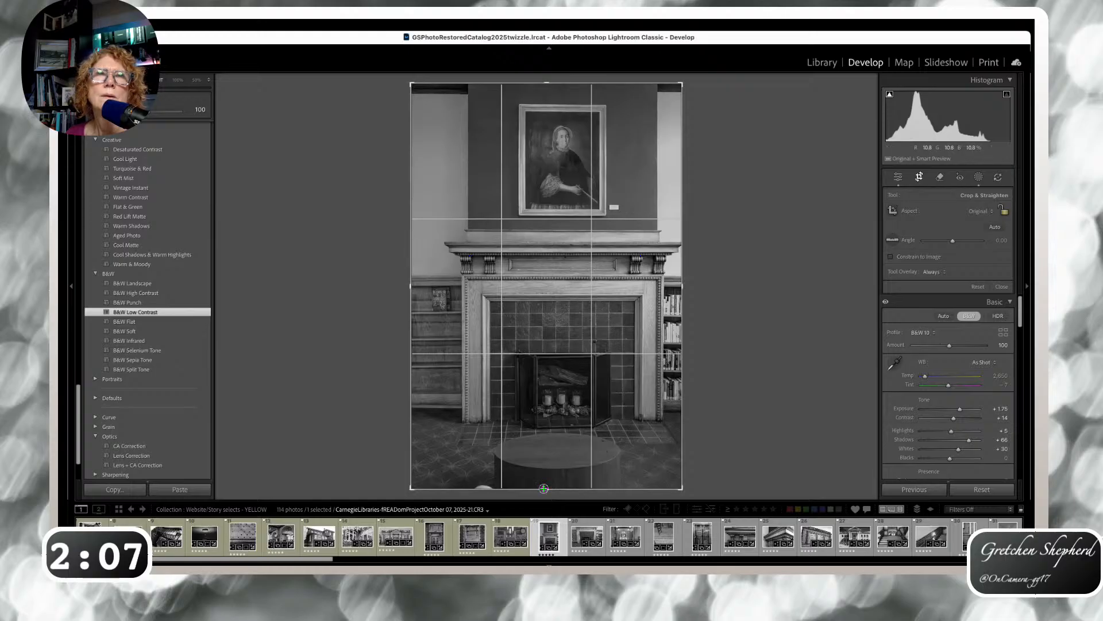
left_click_drag(545, 489, 548, 465)
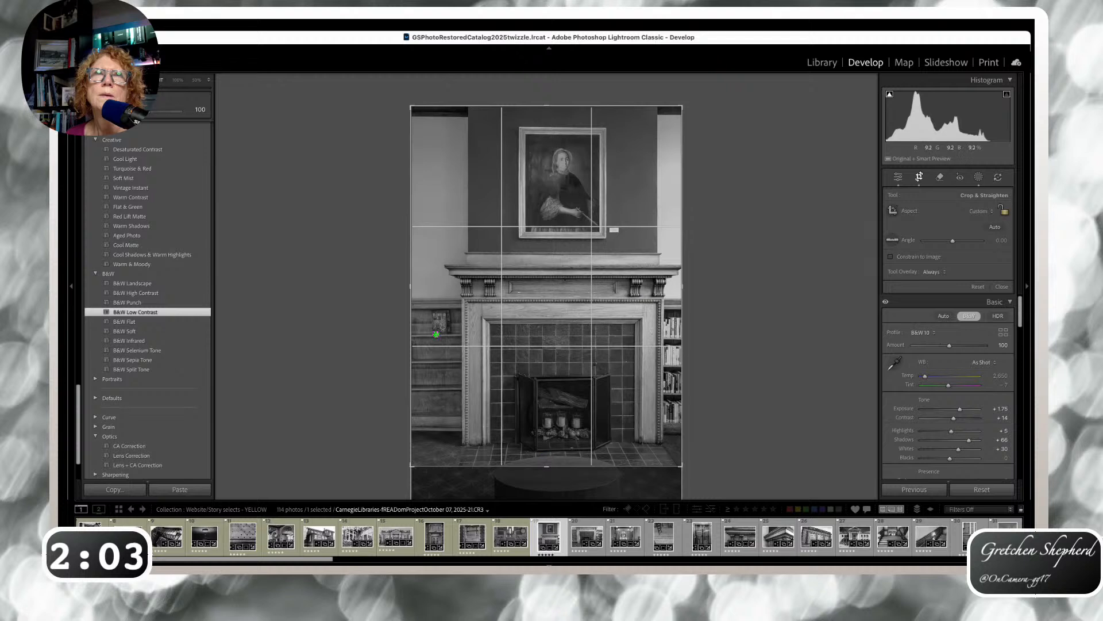
left_click_drag(406, 290, 416, 289)
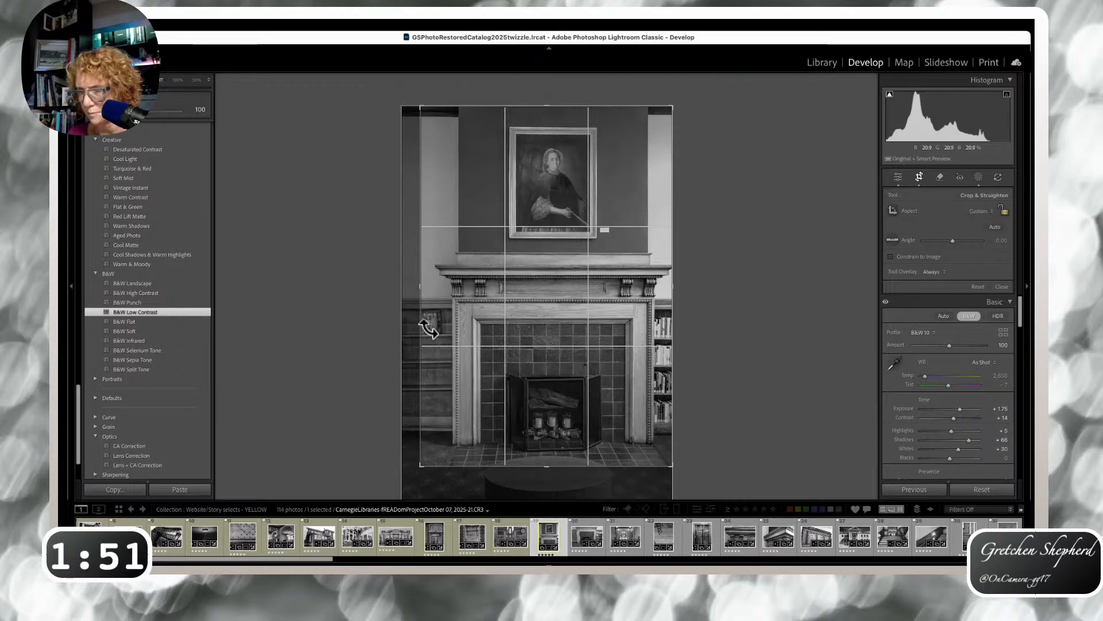
key("Return")
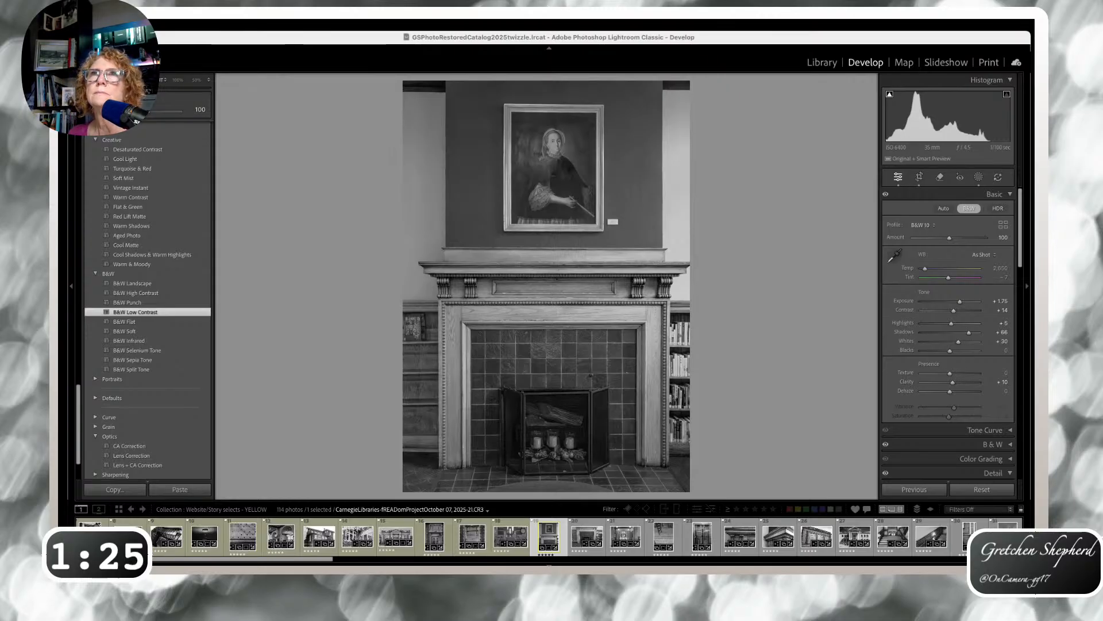
left_click(899, 178)
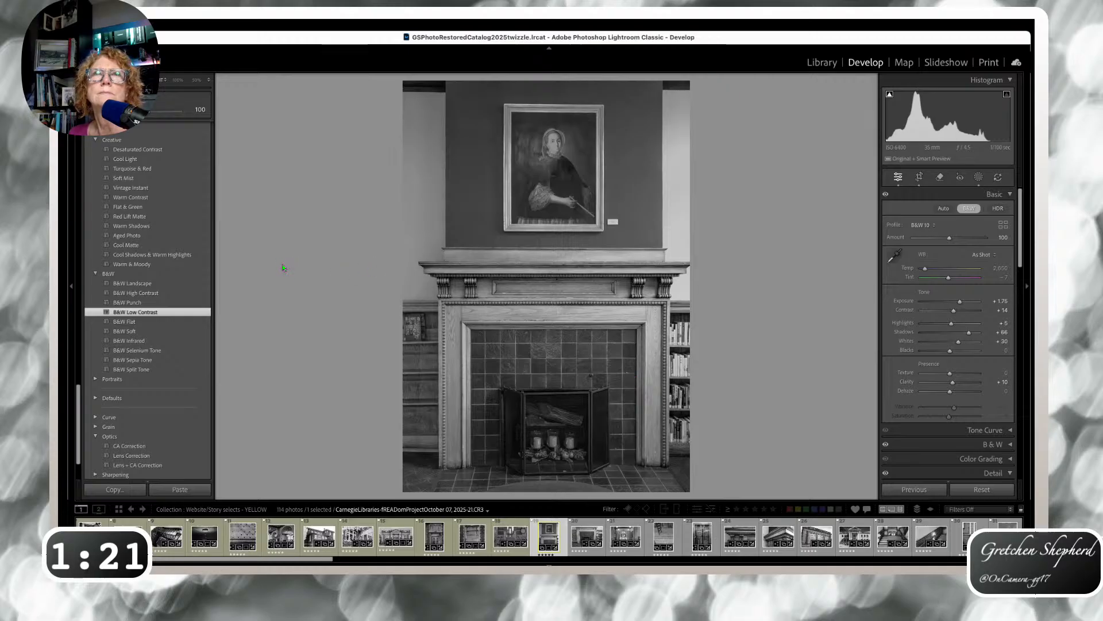
- Review the fireplace close-up and lobby photos, and set Exposure to +1.35 on the mosaic tile floor photo
left_click(581, 549)
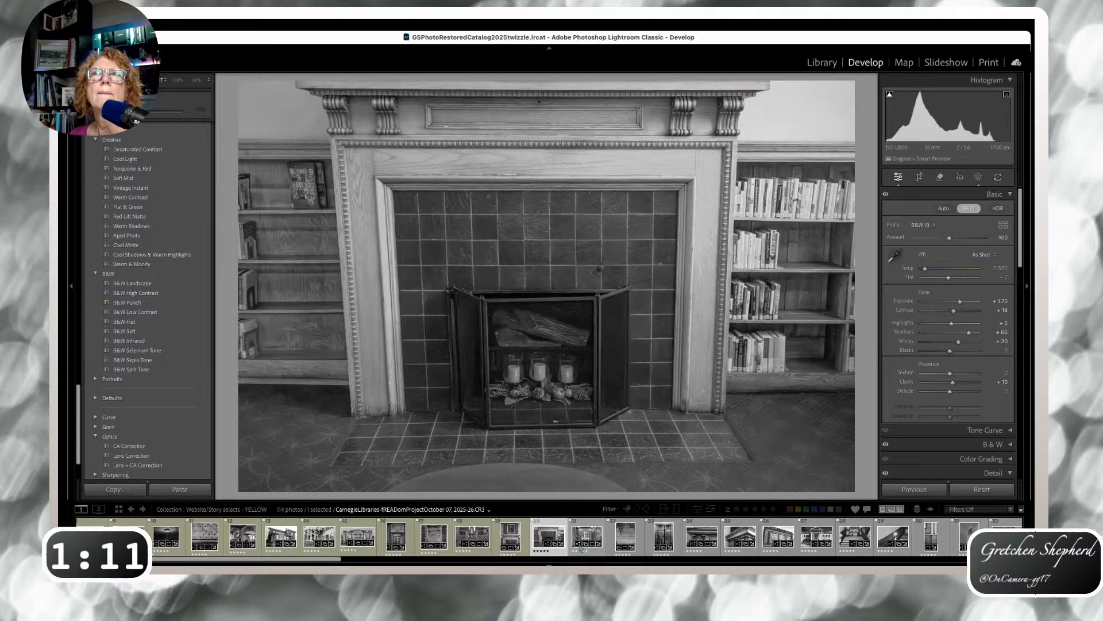
left_click(581, 548)
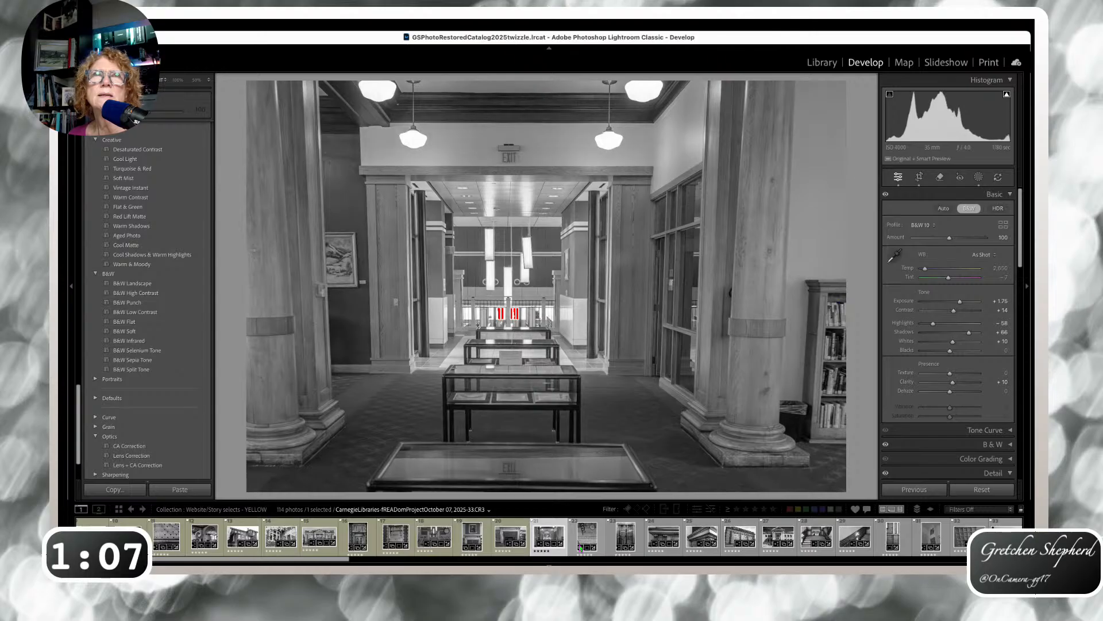
left_click(582, 548)
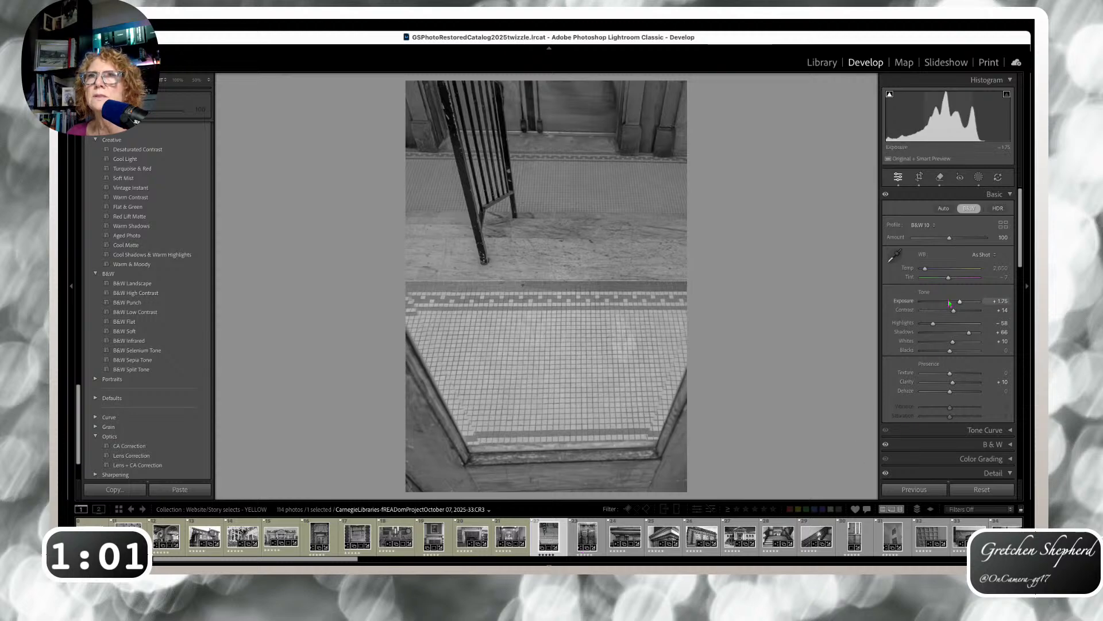
left_click_drag(959, 303, 960, 303)
key("Right")
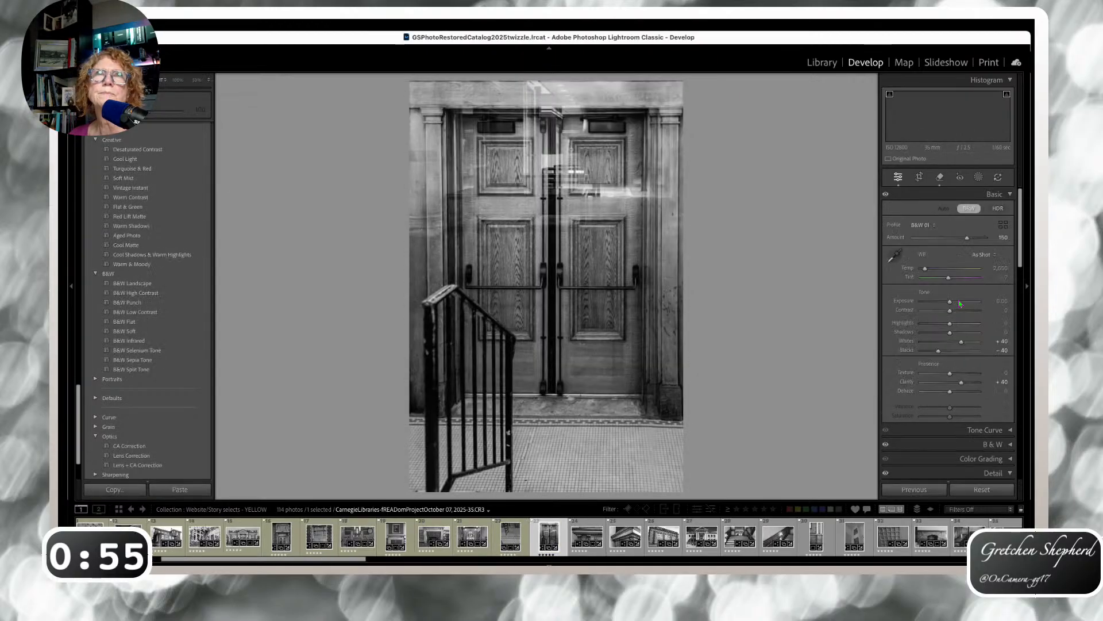
key("Left")
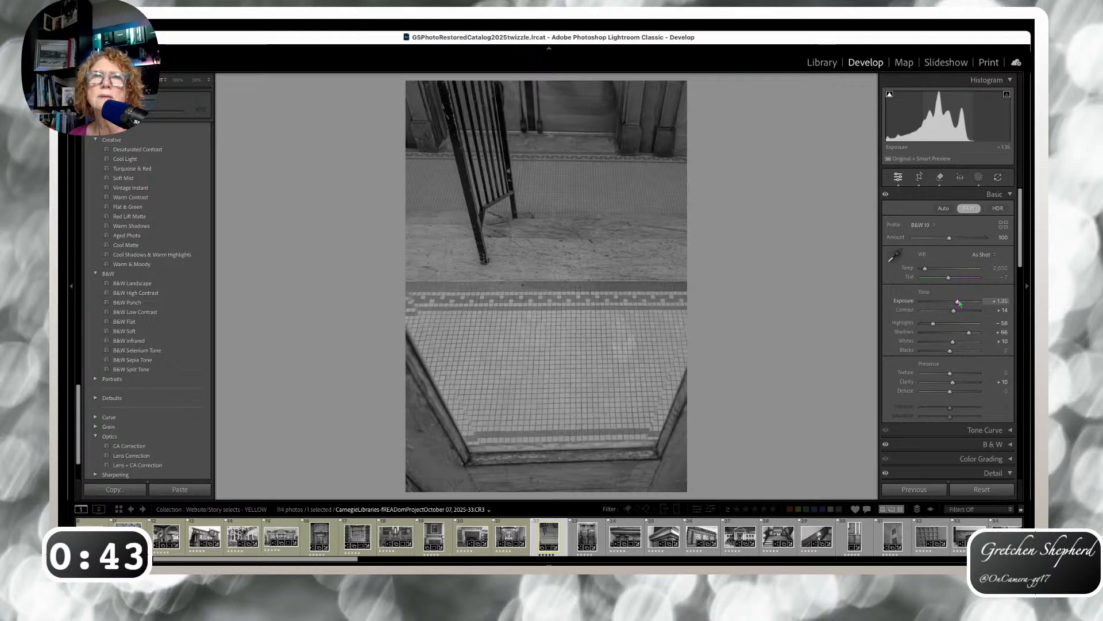
- Go on to the October 07, 2025-50 mantel corner photo and crop away its left part and upper edge around the carved scrolls
key("Right")
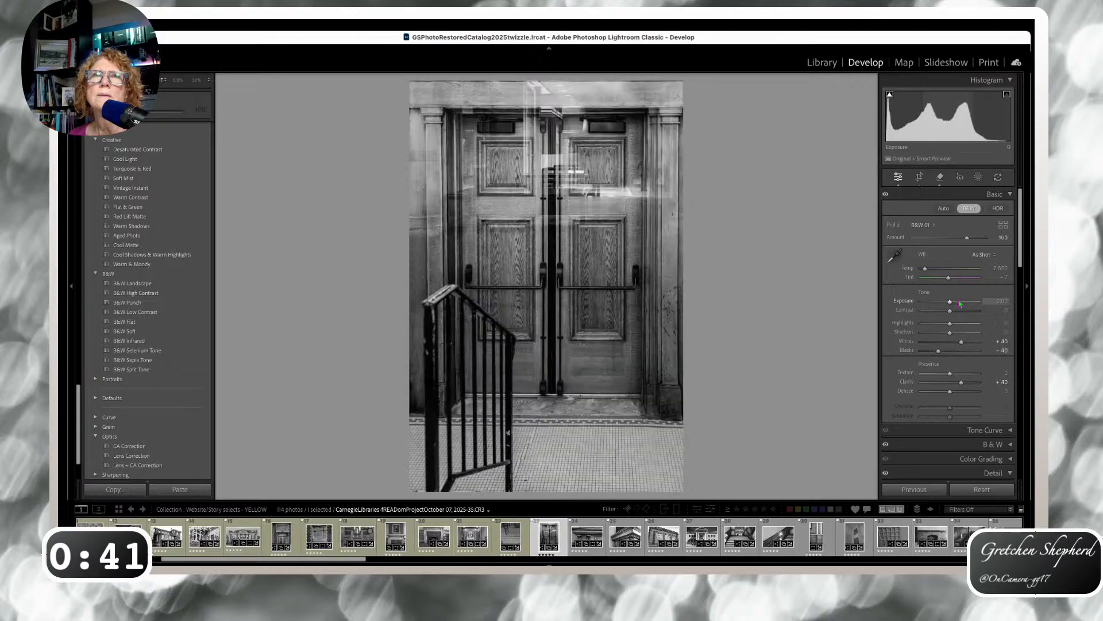
key("Right")
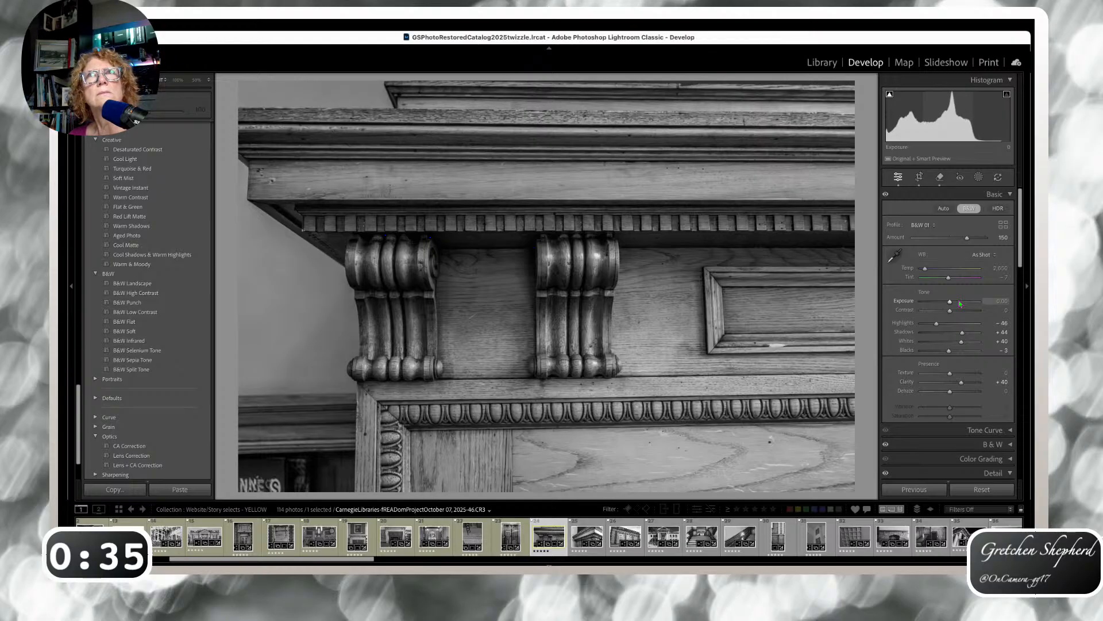
key("Right")
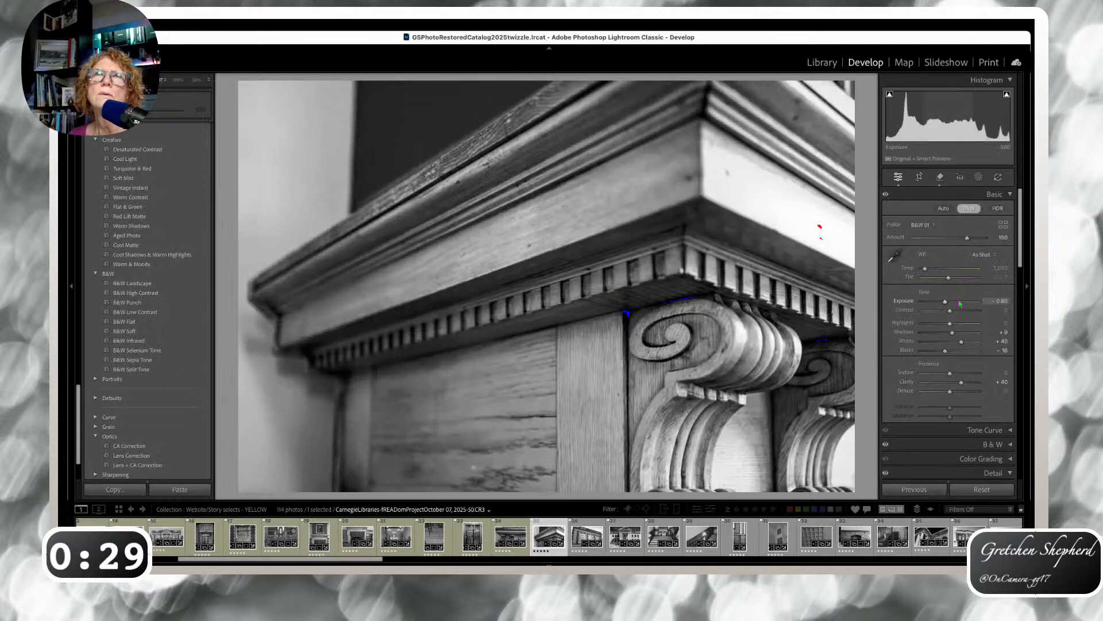
scroll(959, 241, "down", 1)
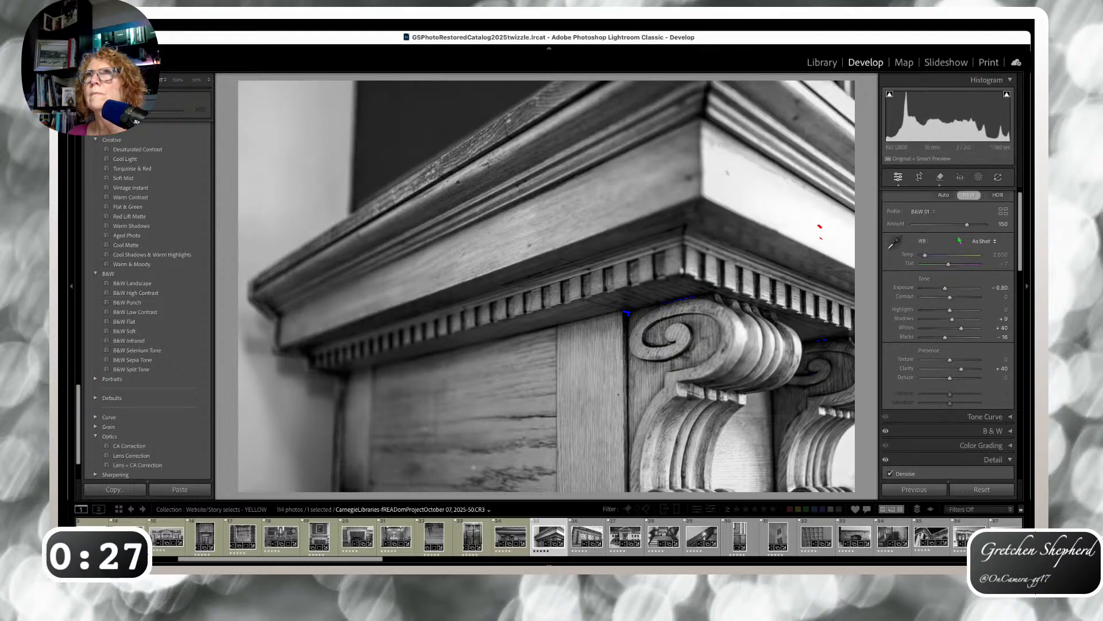
left_click(920, 177)
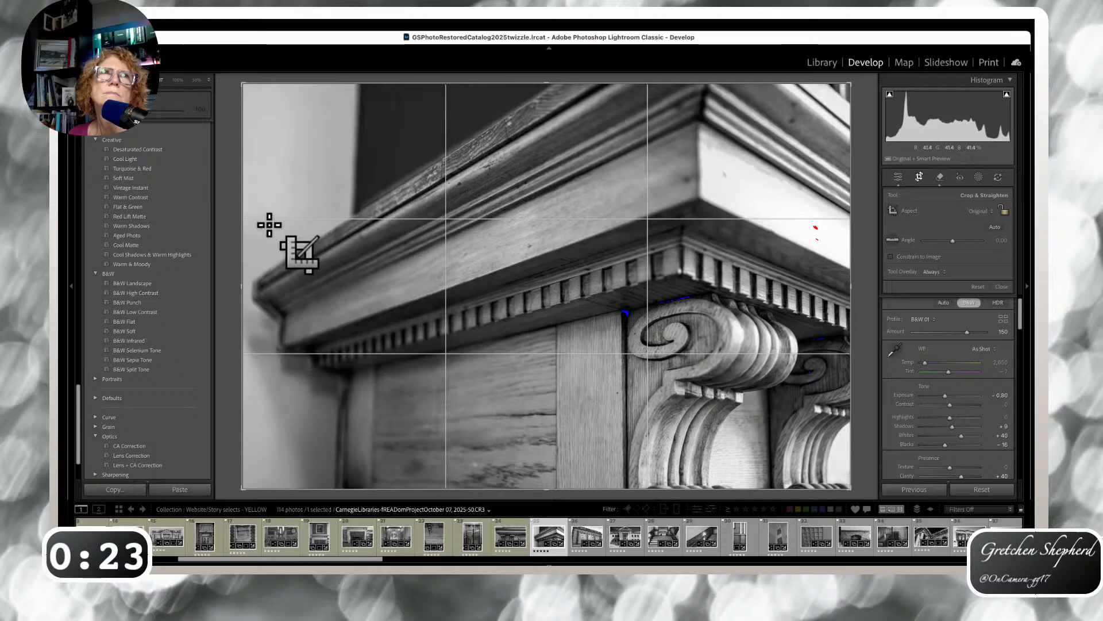
left_click_drag(242, 285, 371, 286)
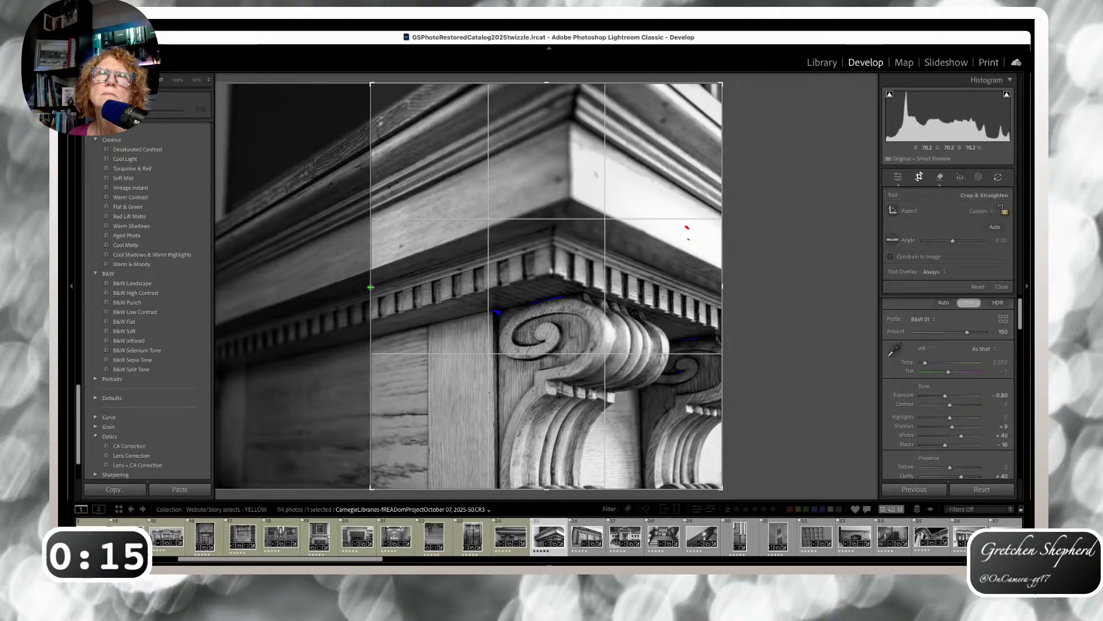
left_click_drag(548, 84, 552, 117)
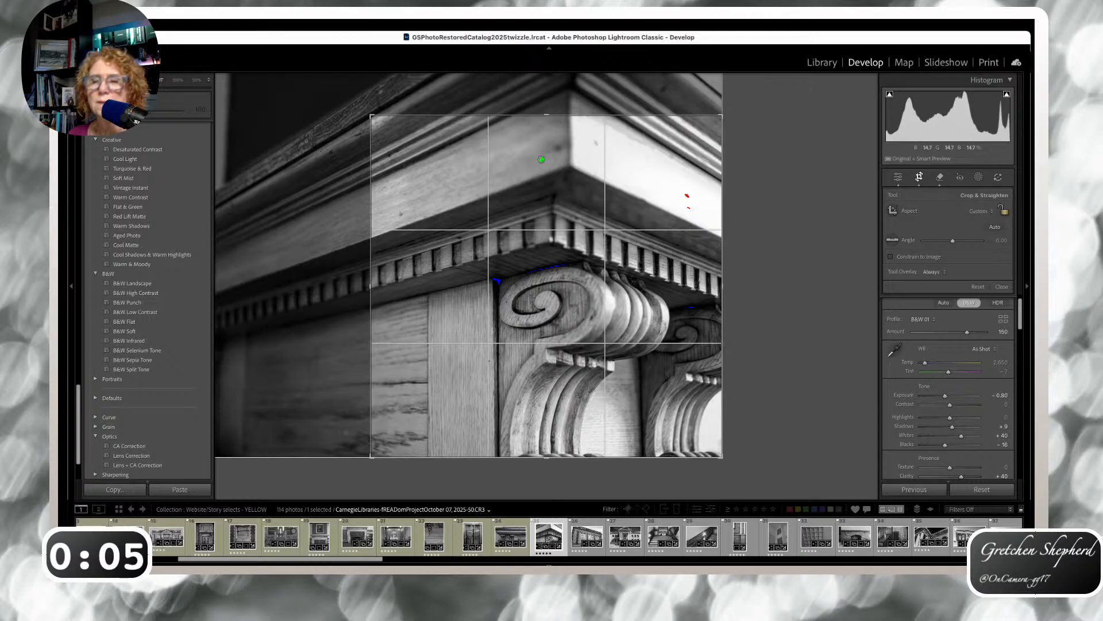
key("Return")
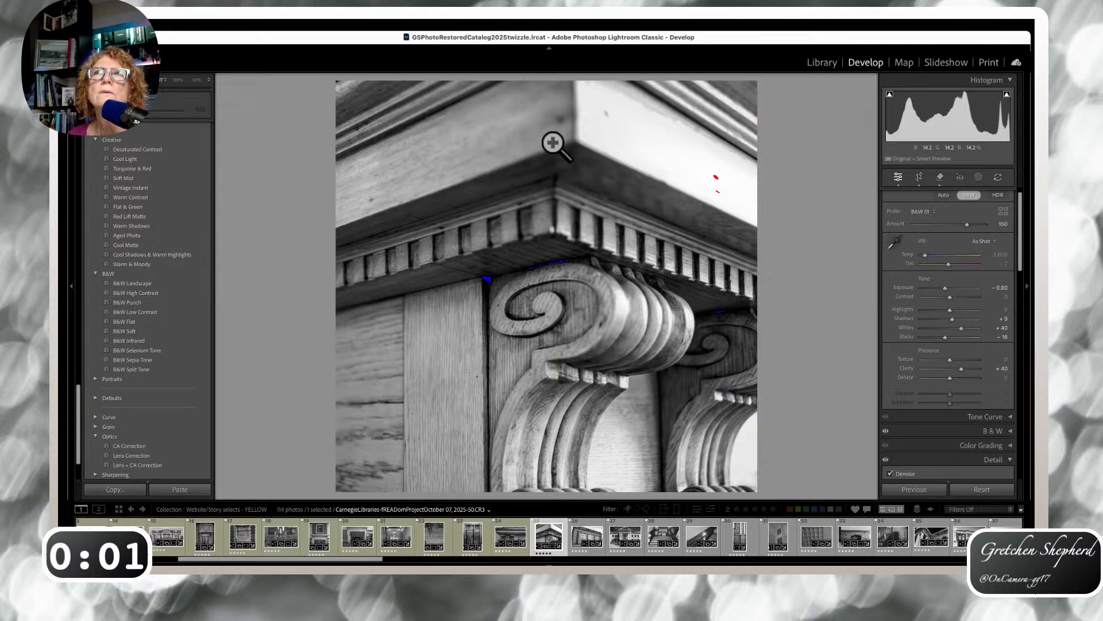
- Set the Sharpening Amount to 80 on the cropped mantel corner photo
scroll(913, 396, "down", 5)
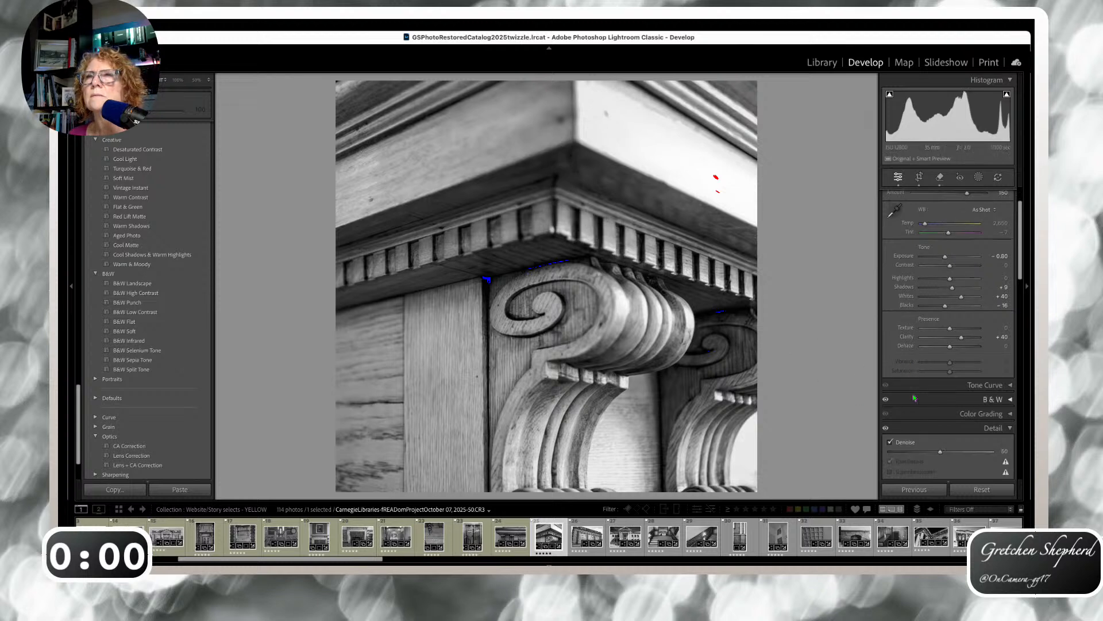
scroll(913, 394, "down", 3)
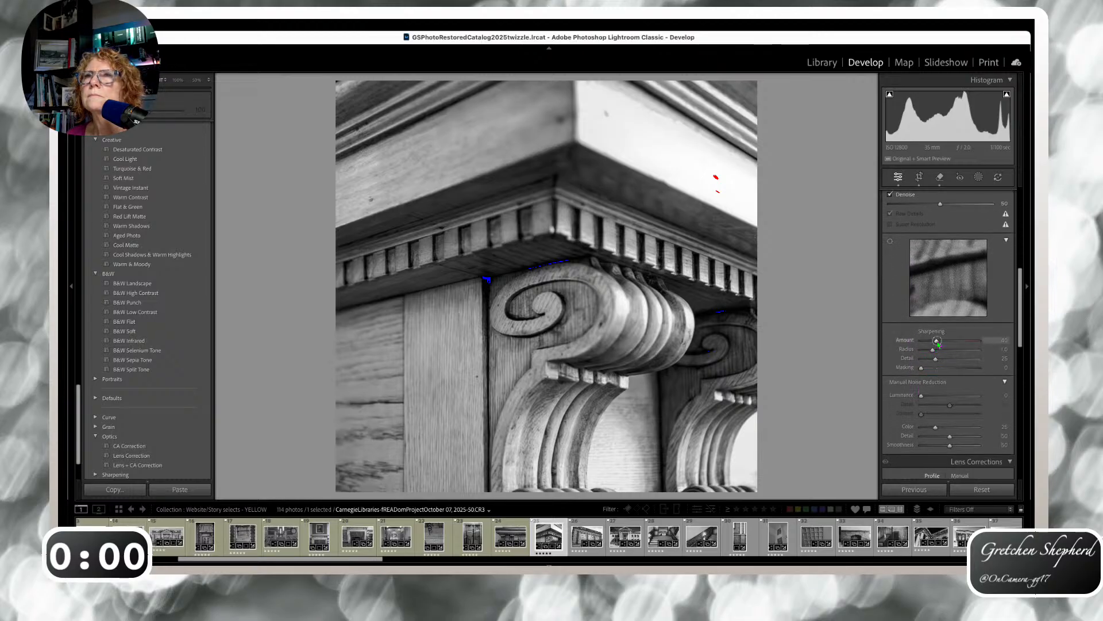
left_click_drag(937, 341, 949, 342)
left_click_drag(955, 342, 951, 341)
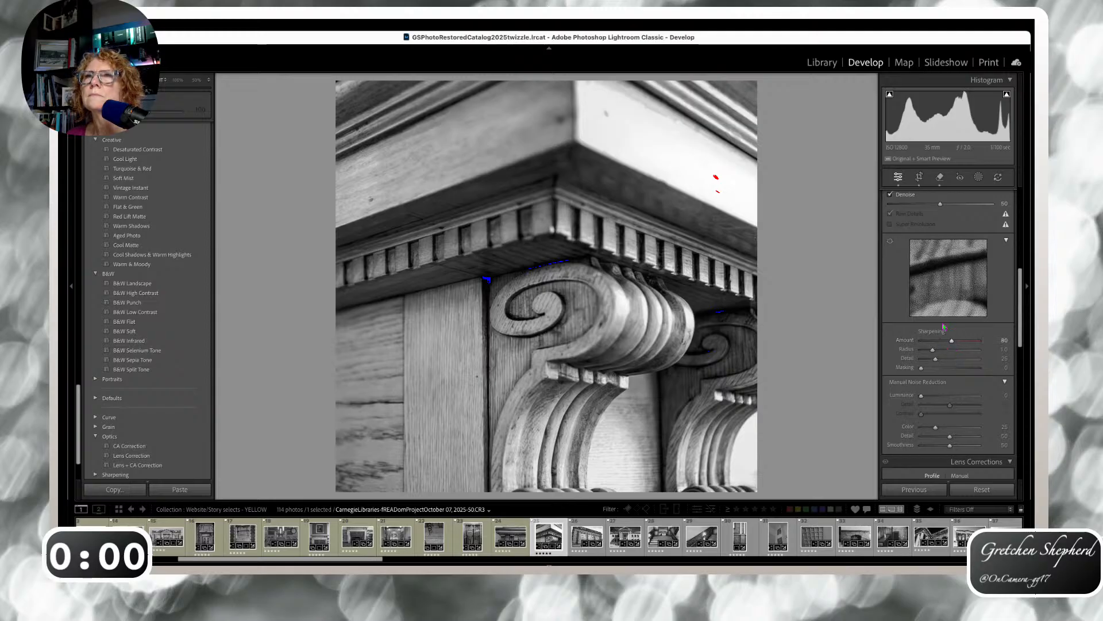
scroll(943, 326, "down", 1)
- Set Blacks to -1 on the mantel corner photo
scroll(944, 327, "up", 5)
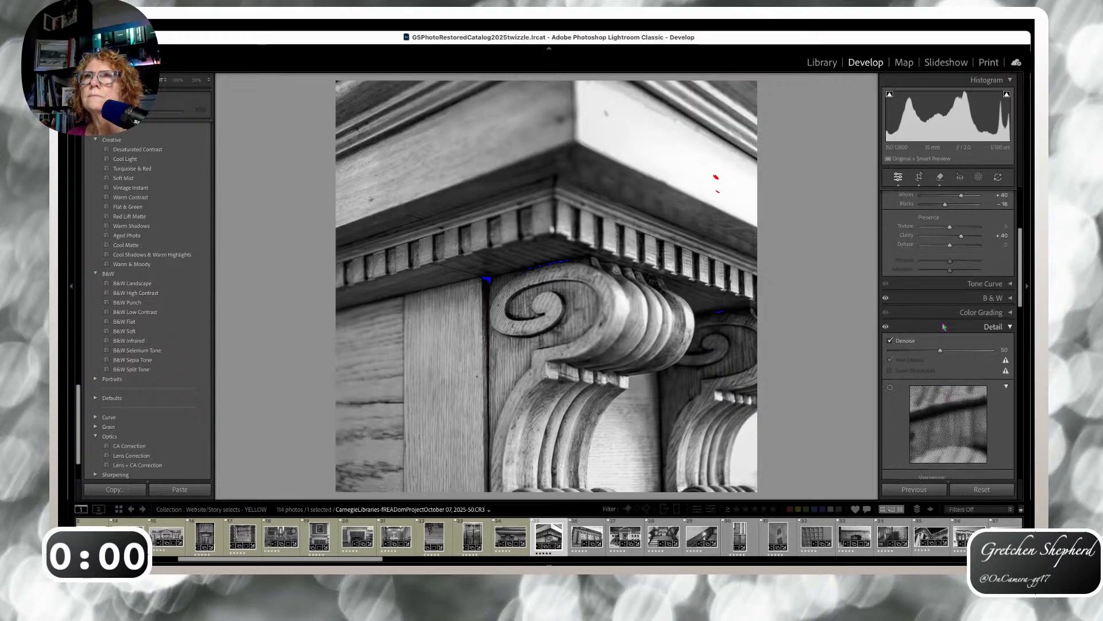
scroll(944, 327, "up", 3)
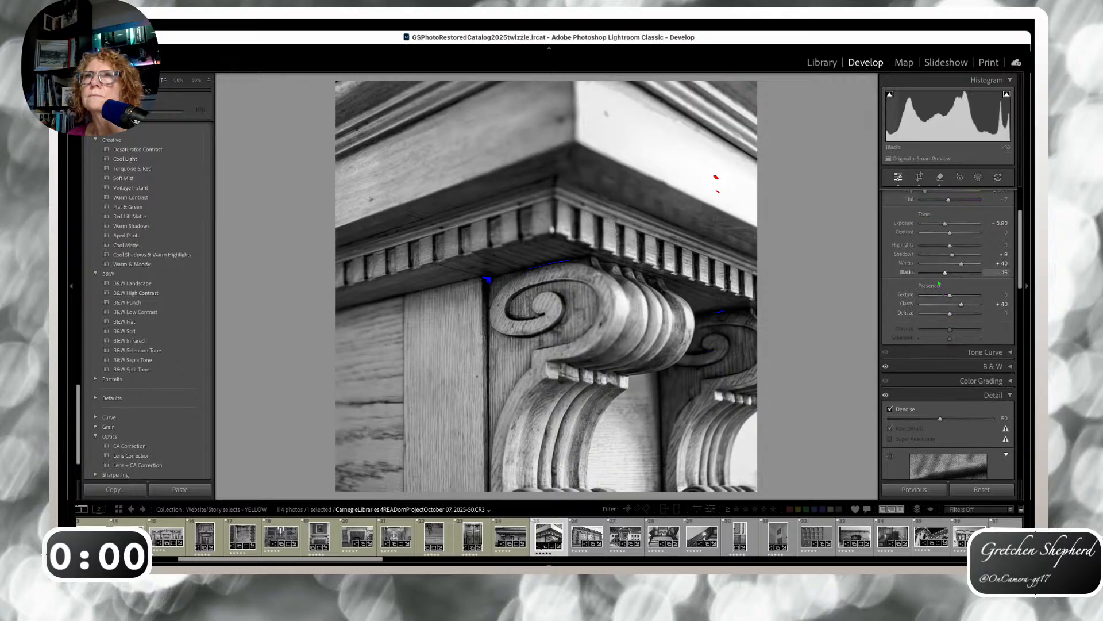
scroll(942, 290, "up", 3)
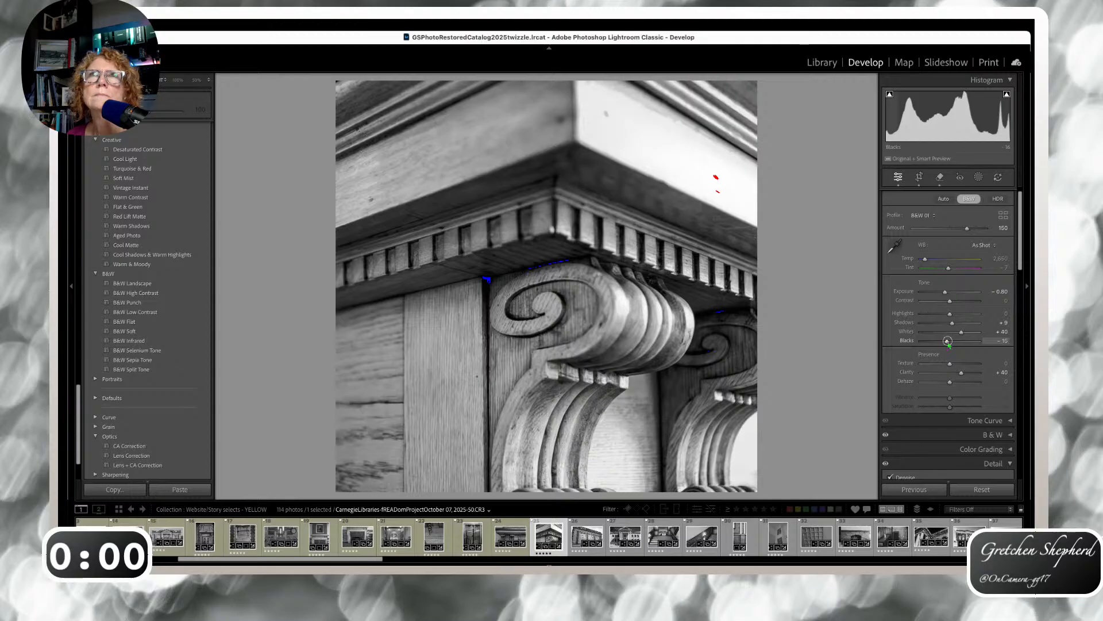
left_click_drag(948, 341, 950, 342)
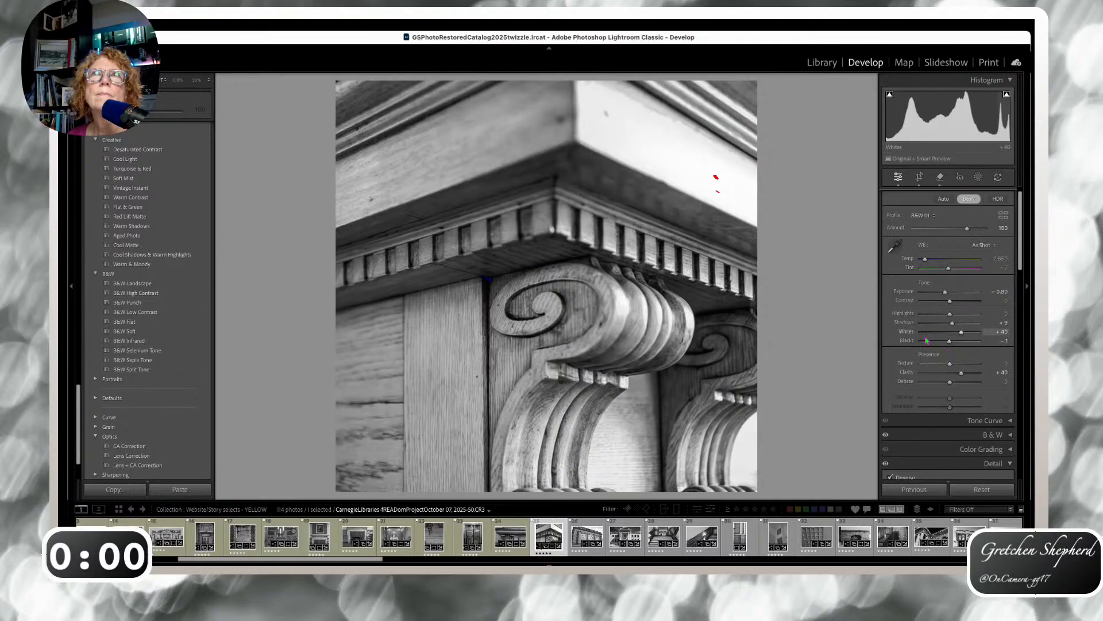
- Create a sky mask on the October 07, 2025-45 building exterior photo and subtract a Landscape selection of the Architecture from it
key("Right")
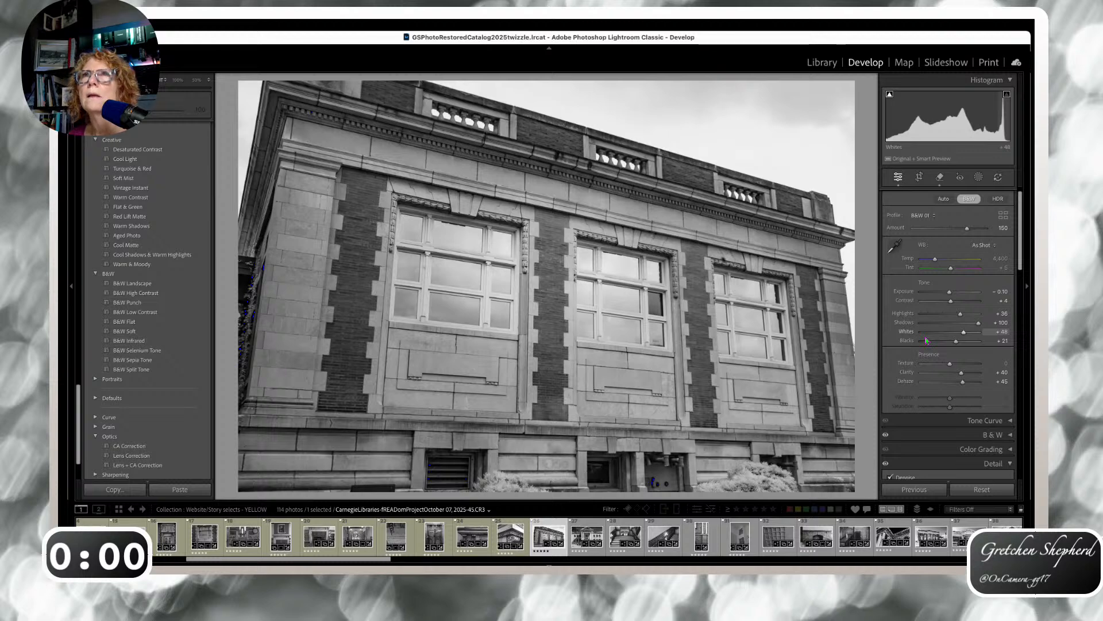
left_click(978, 178)
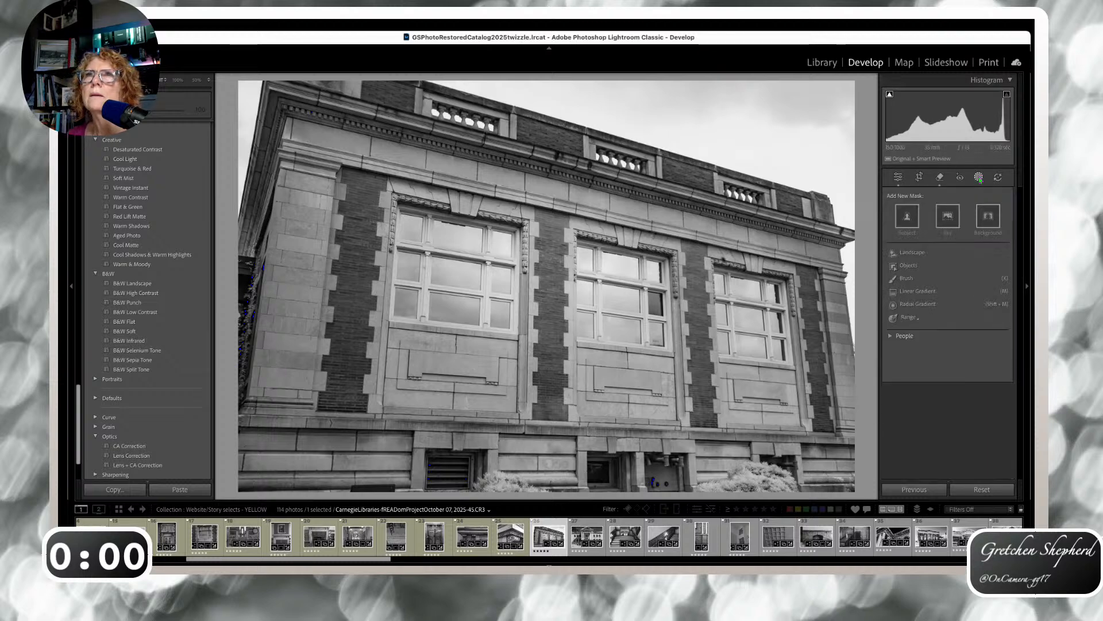
left_click(948, 221)
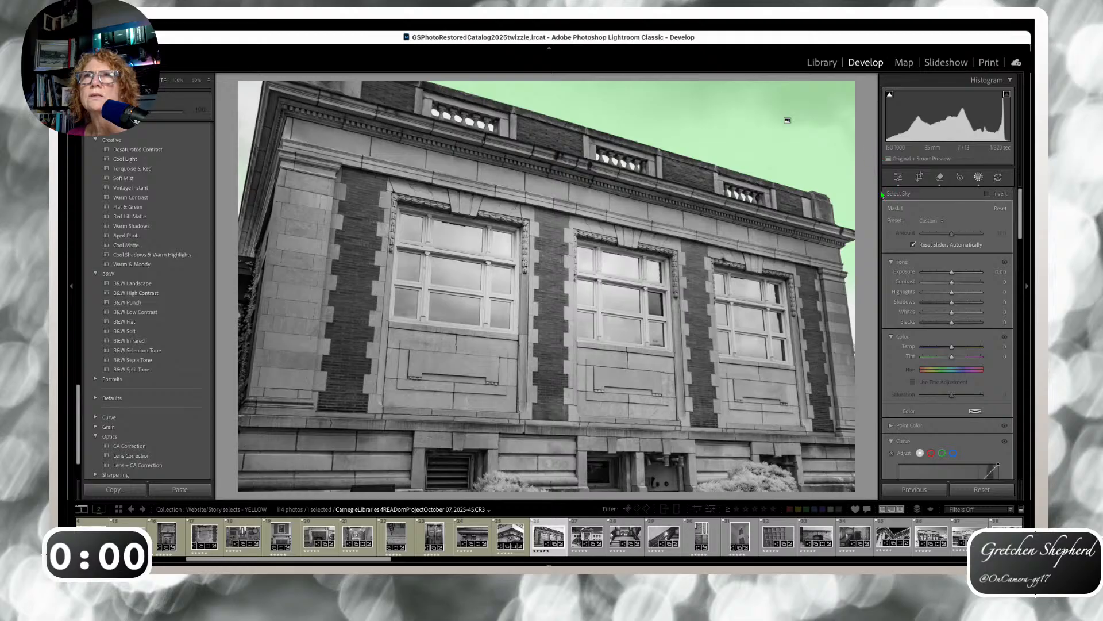
left_click(866, 221)
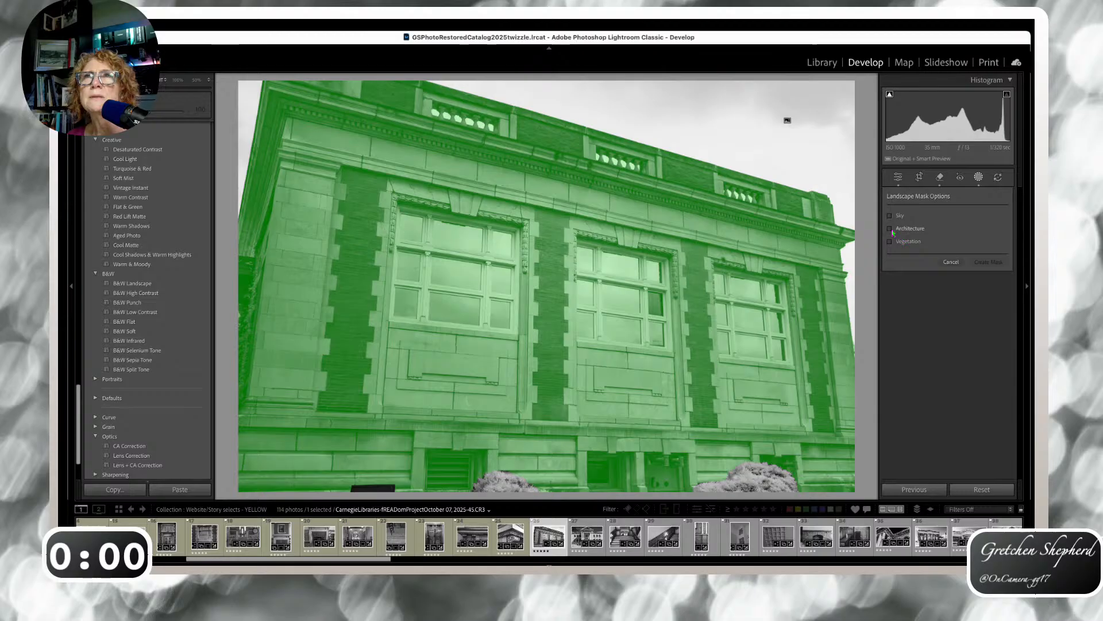
left_click(890, 229)
left_click(985, 262)
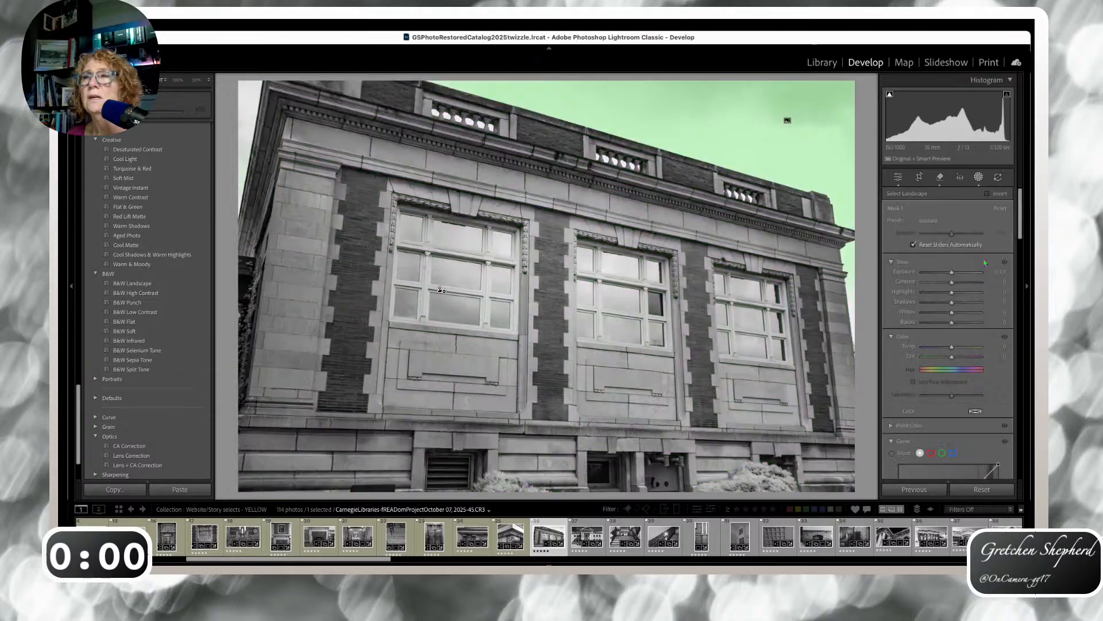
- Set the sky mask's Exposure to -0.91, finish masking, and move on to the October 07, 2025-60 staircase photo
scroll(985, 262, "down", 1)
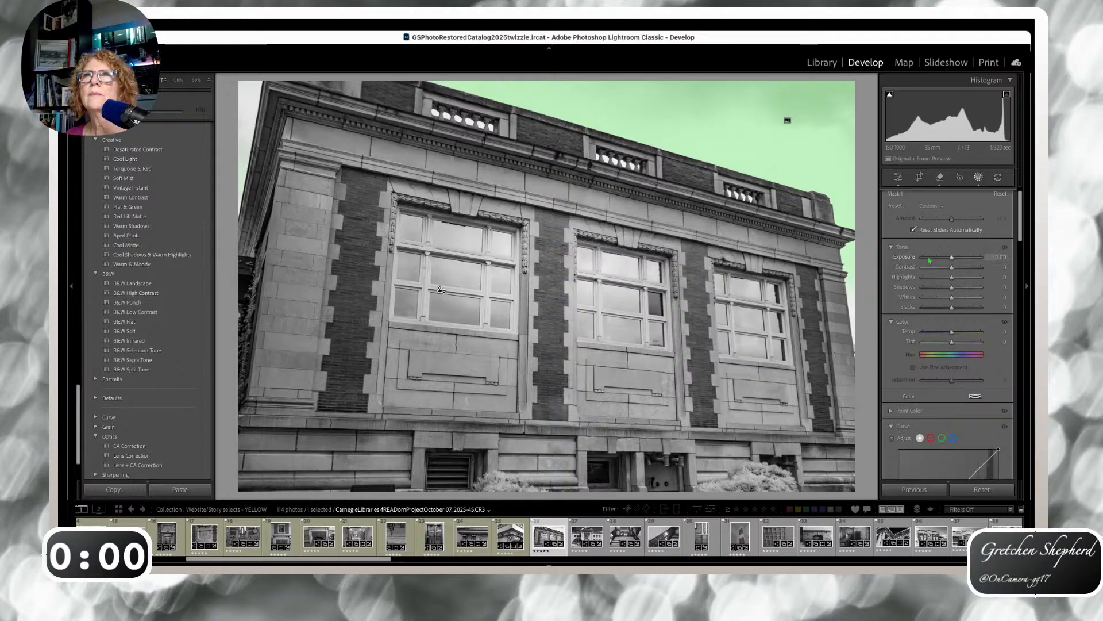
left_click_drag(952, 260, 947, 260)
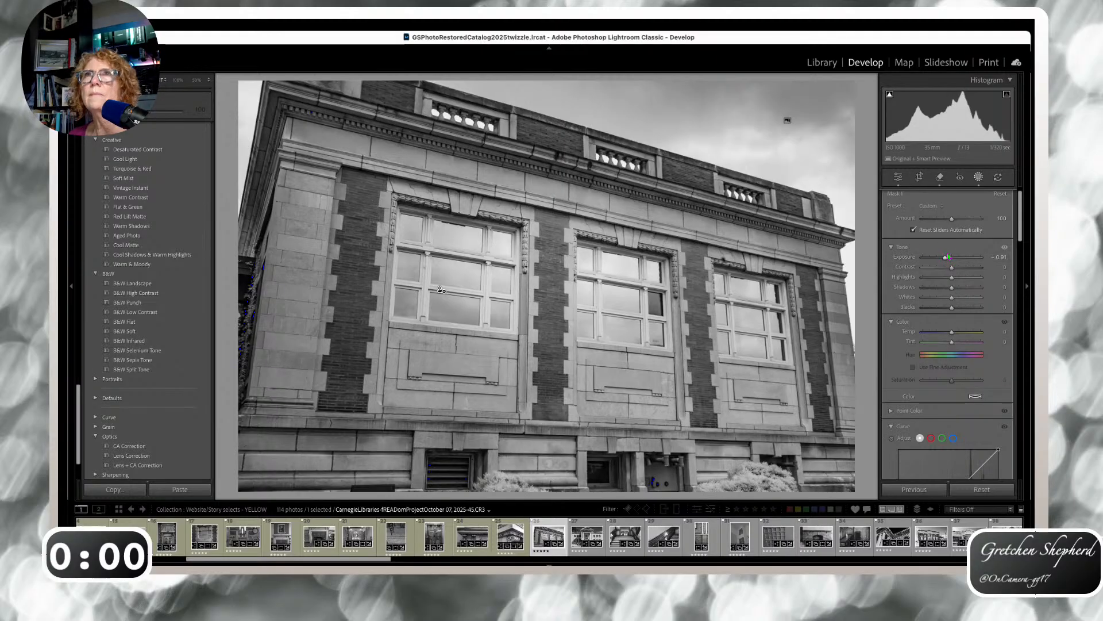
left_click(898, 178)
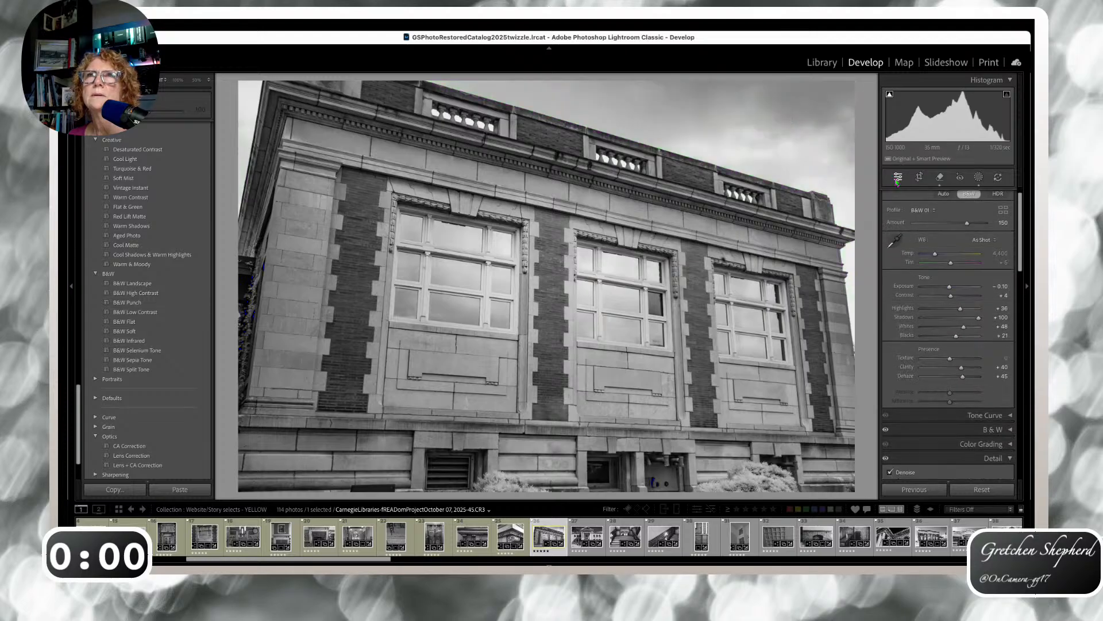
key("Right")
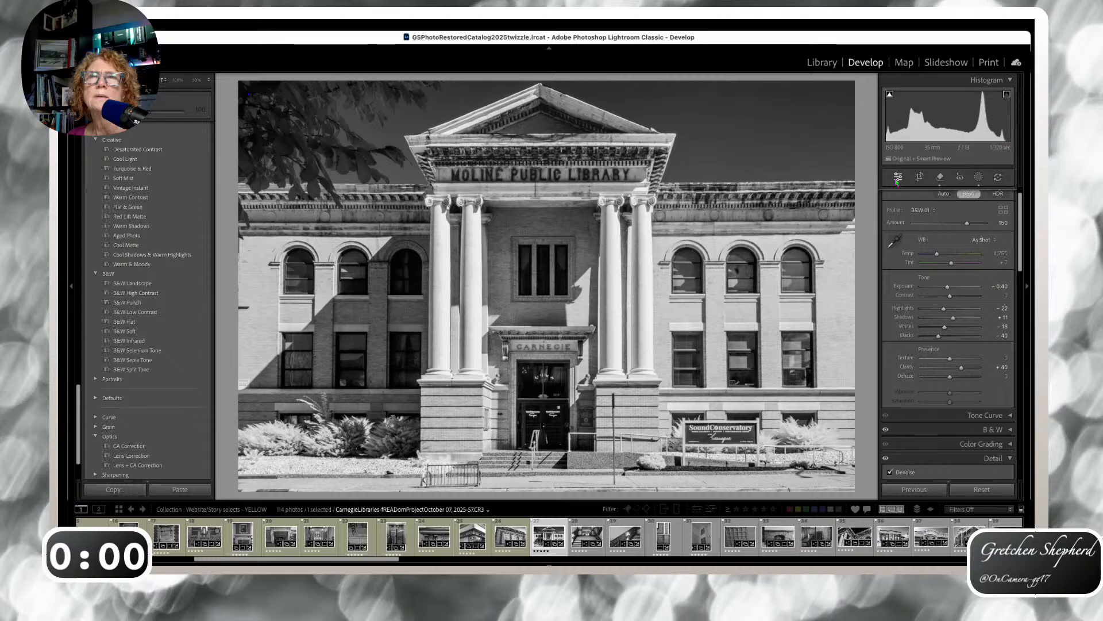
key("Right")
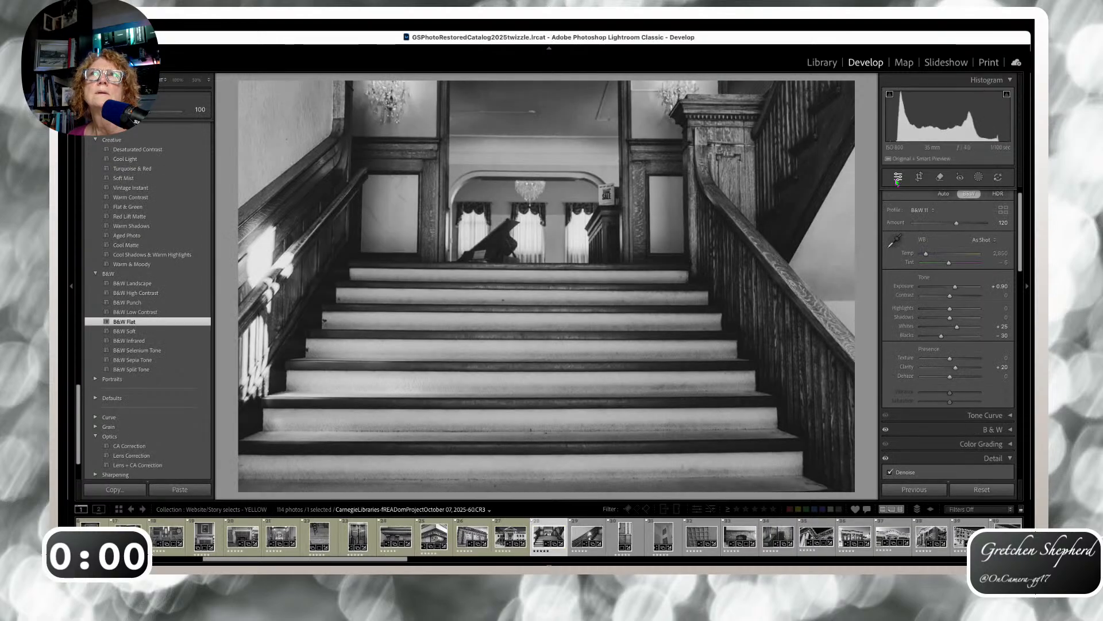
- Advance to the square-grid coffered panel photo, crop the excess plain wall off its right edge, and move on to the October 07, 2025-72 fireplace photo
key("Right")
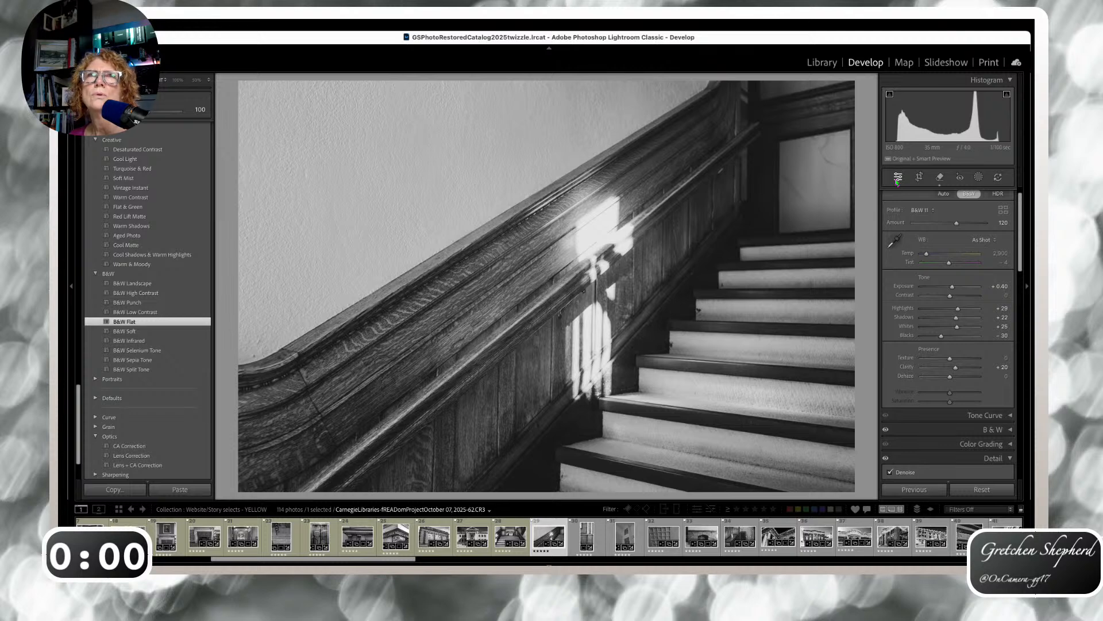
key("Right")
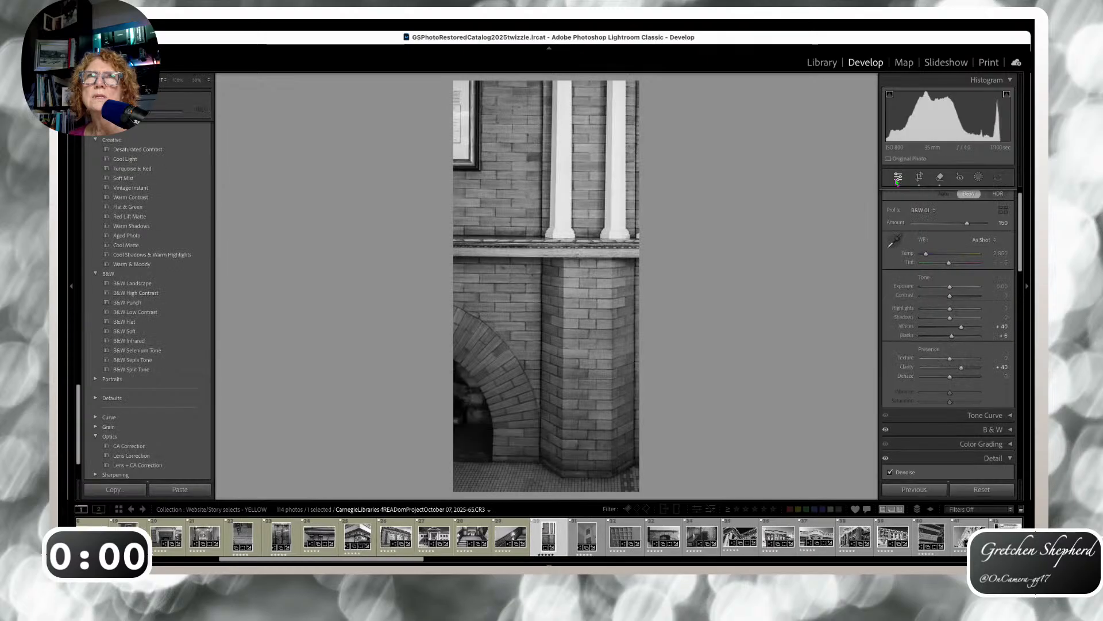
key("Right")
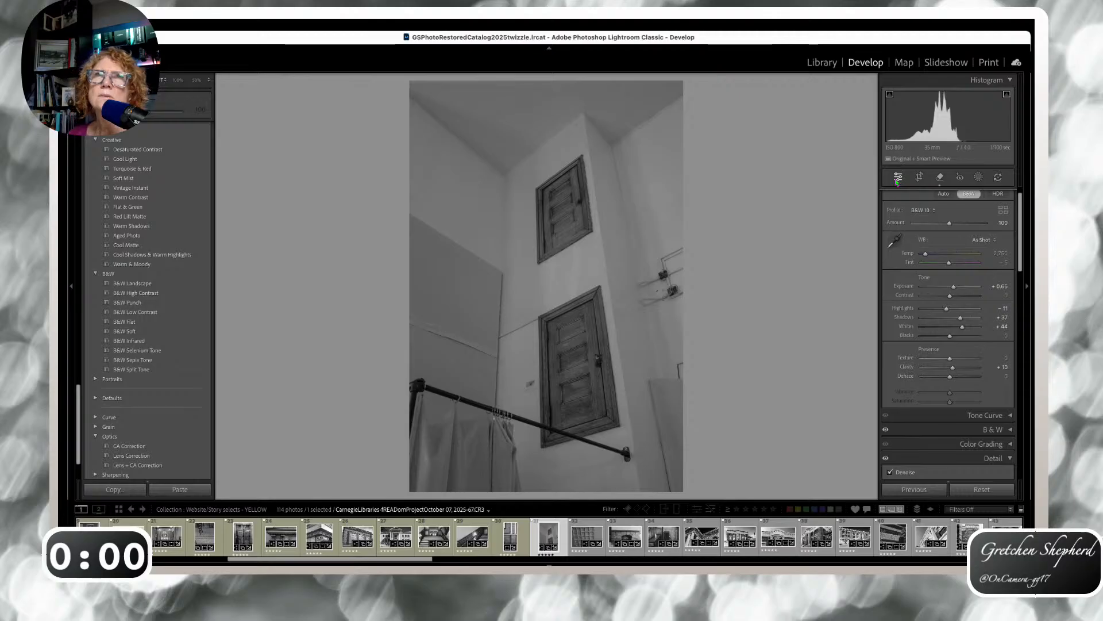
key("Right")
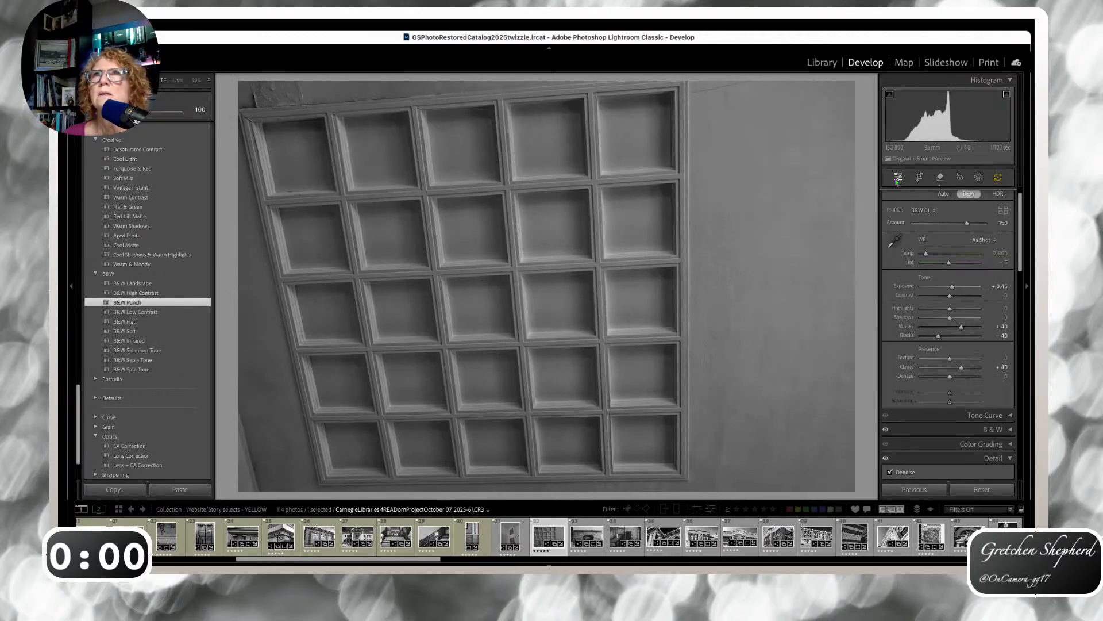
left_click(919, 177)
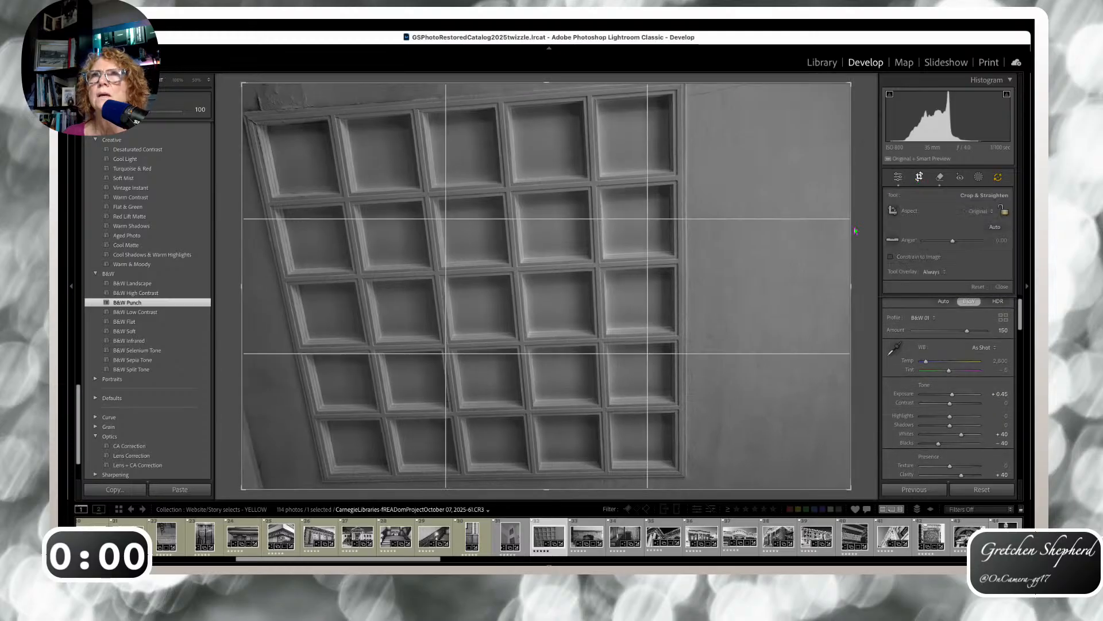
left_click_drag(851, 286, 789, 282)
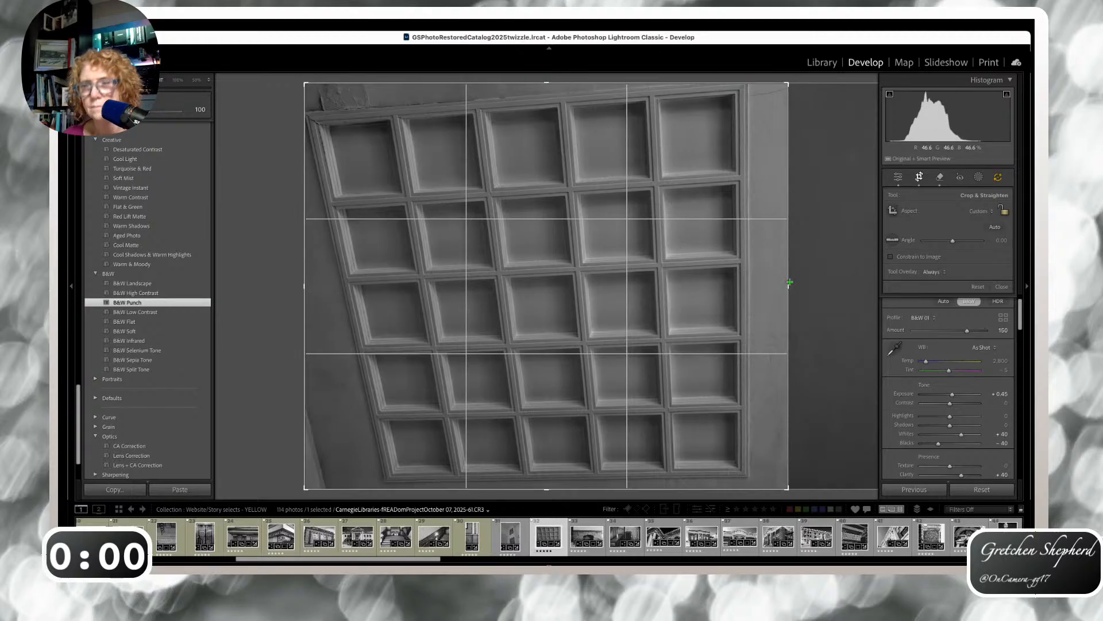
key("Return")
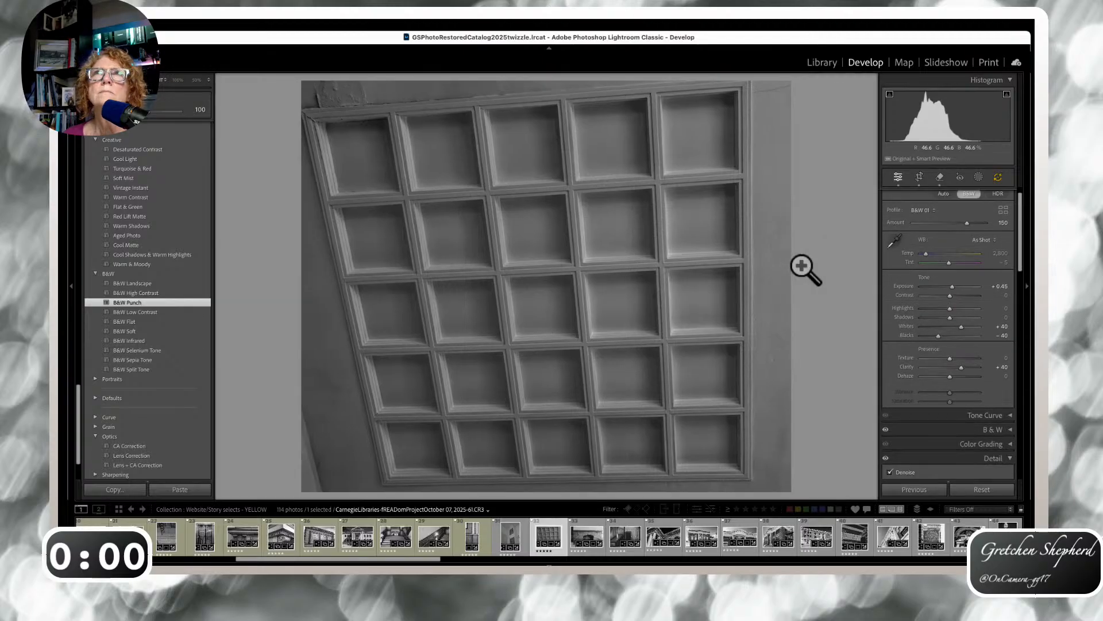
key("Right")
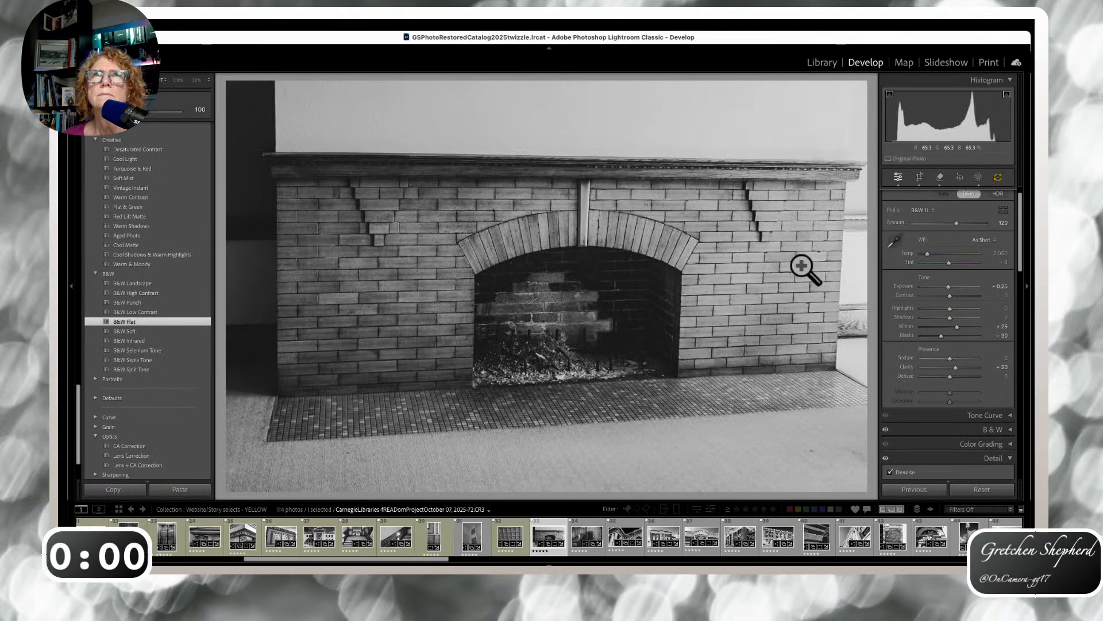